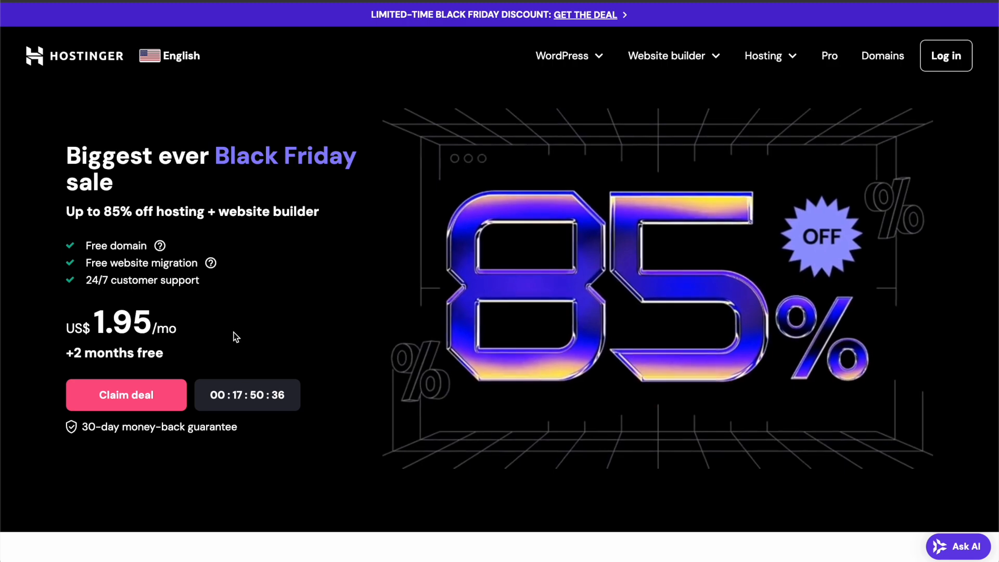
# - Jump to the hosting pricing and look over the Premium, Business and Cloud Startup plan cards
pyautogui.click(144, 407)
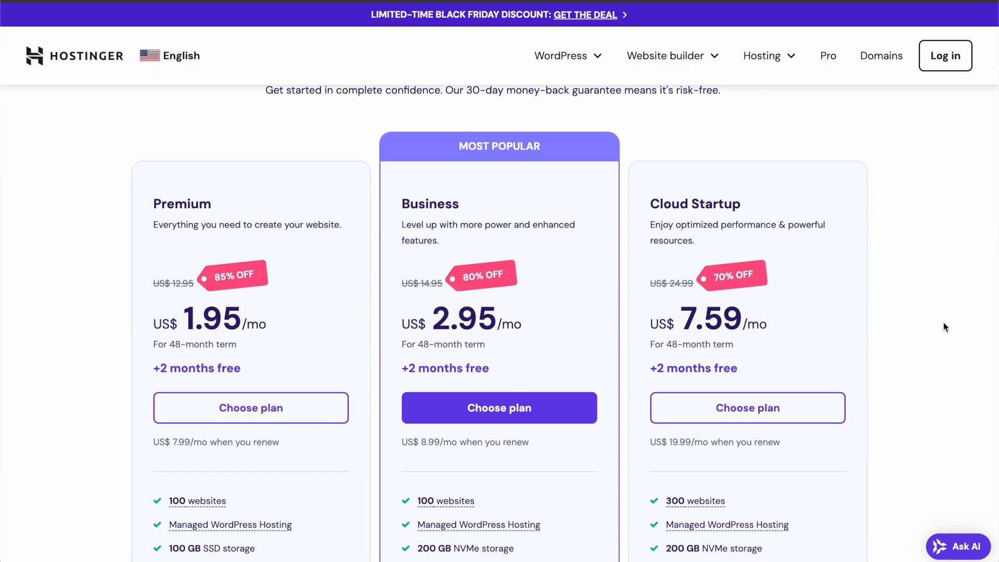
pyautogui.scroll(1, 944, 326)
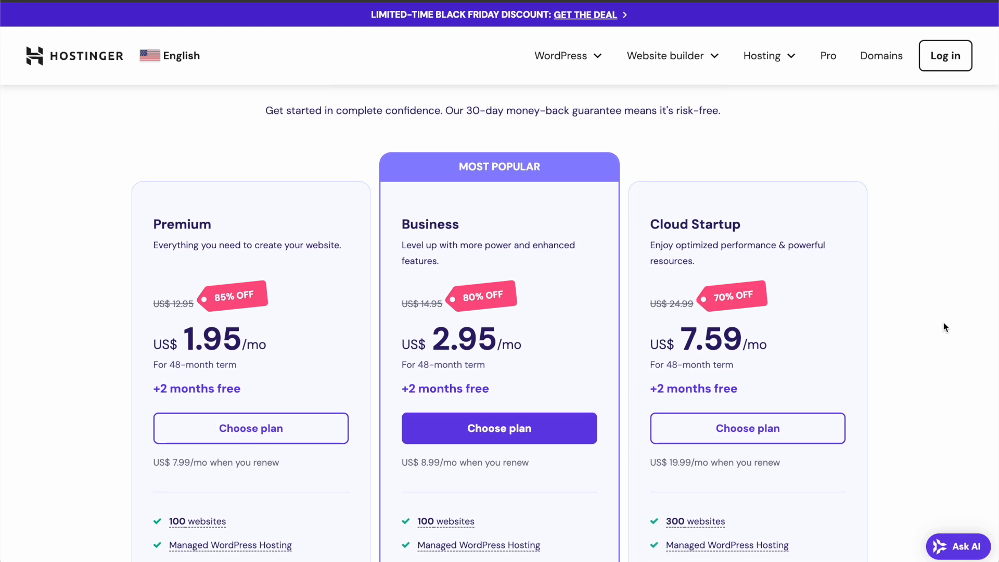
pyautogui.scroll(-2, 943, 325)
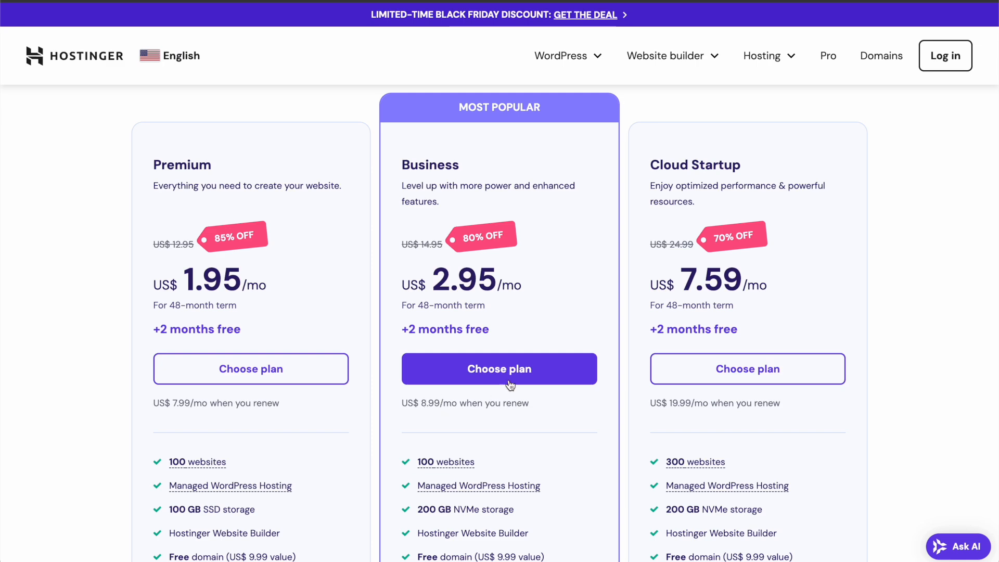
pyautogui.scroll(-5, 584, 372)
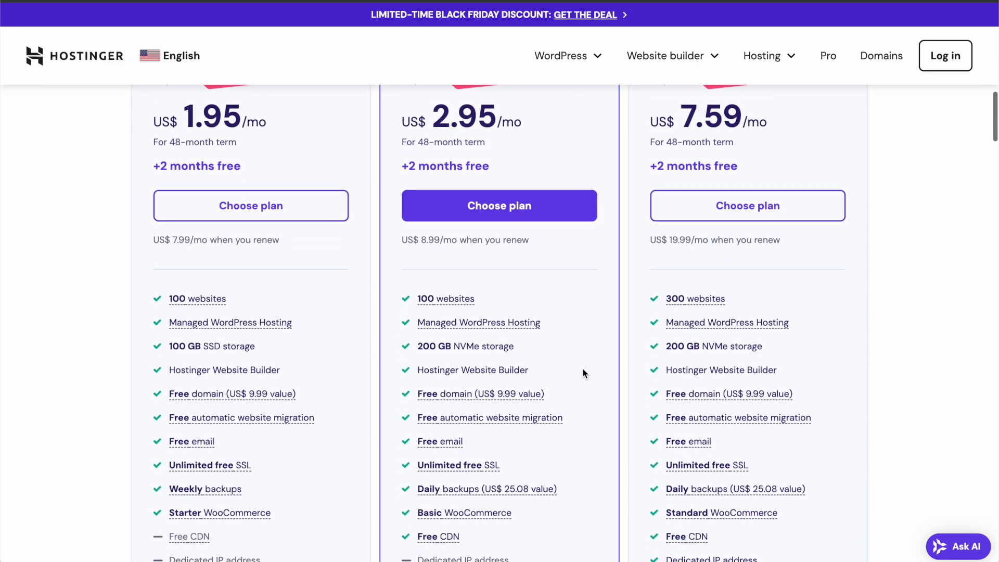
pyautogui.scroll(-3, 583, 369)
pyautogui.moveTo(430, 115)
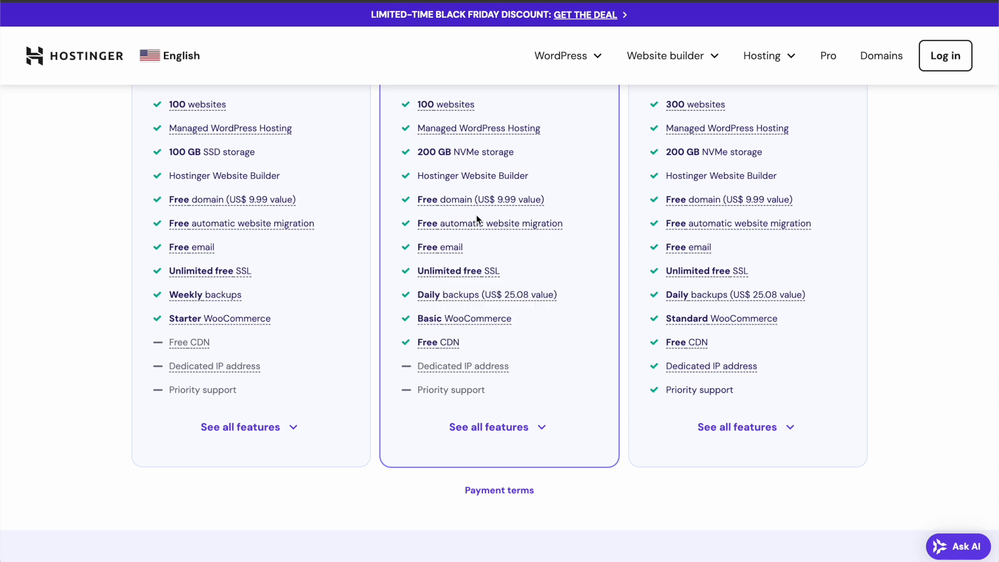
pyautogui.moveTo(464, 224)
# - Expand every plan's full feature list and scroll through the comparison, returning to the pricing cards
pyautogui.click(536, 431)
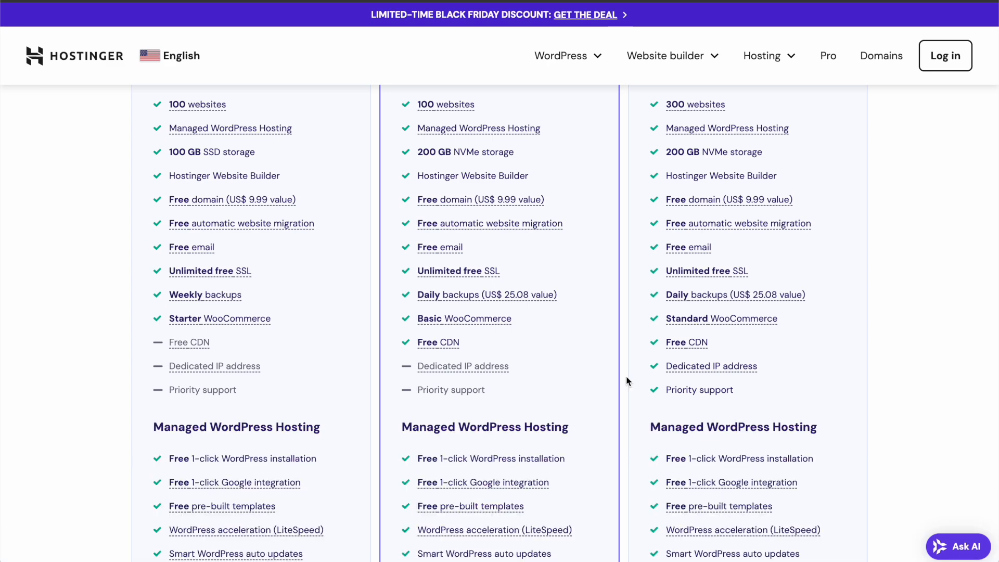
pyautogui.scroll(-3, 631, 379)
pyautogui.scroll(-5, 631, 381)
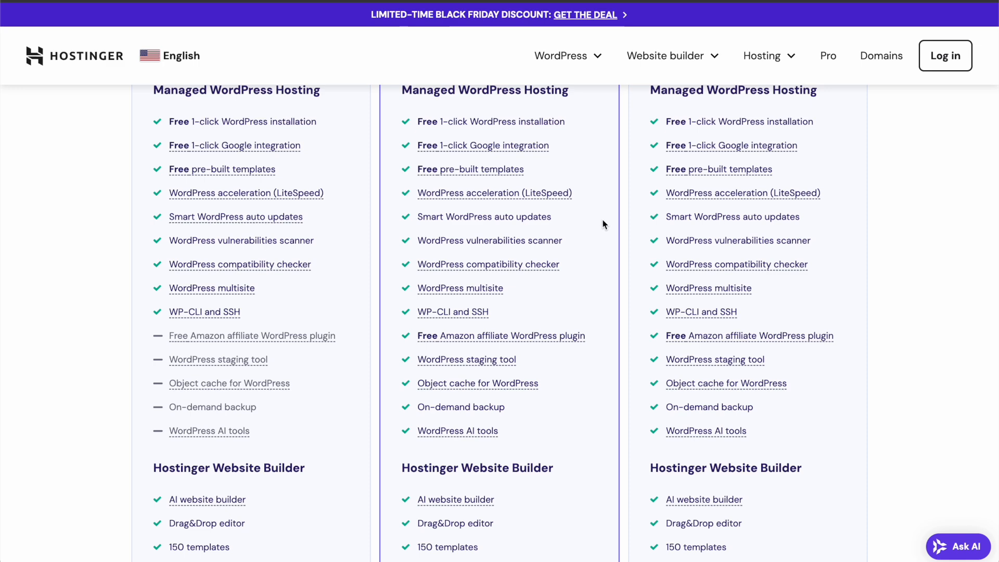
pyautogui.scroll(-2, 605, 232)
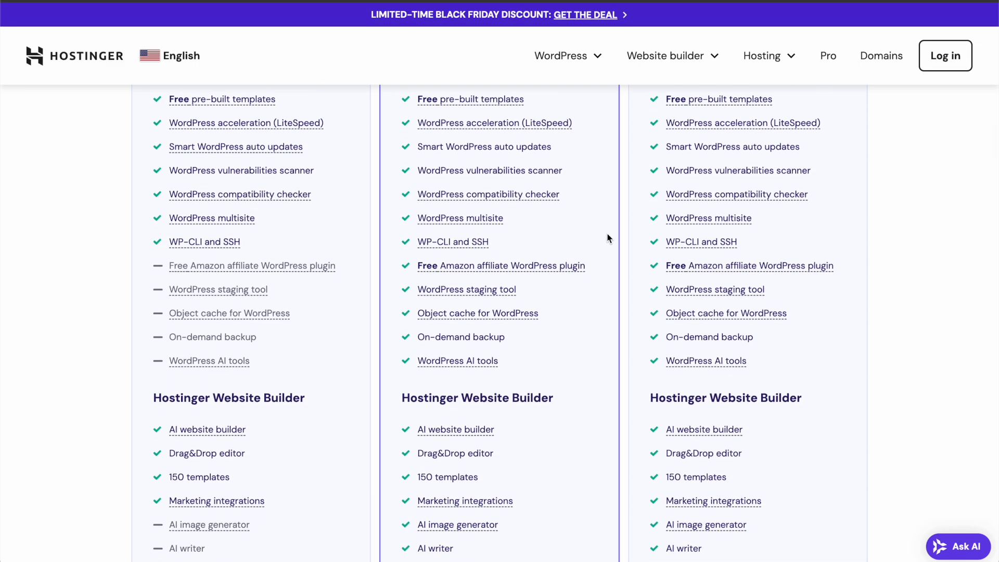
pyautogui.scroll(-7, 607, 342)
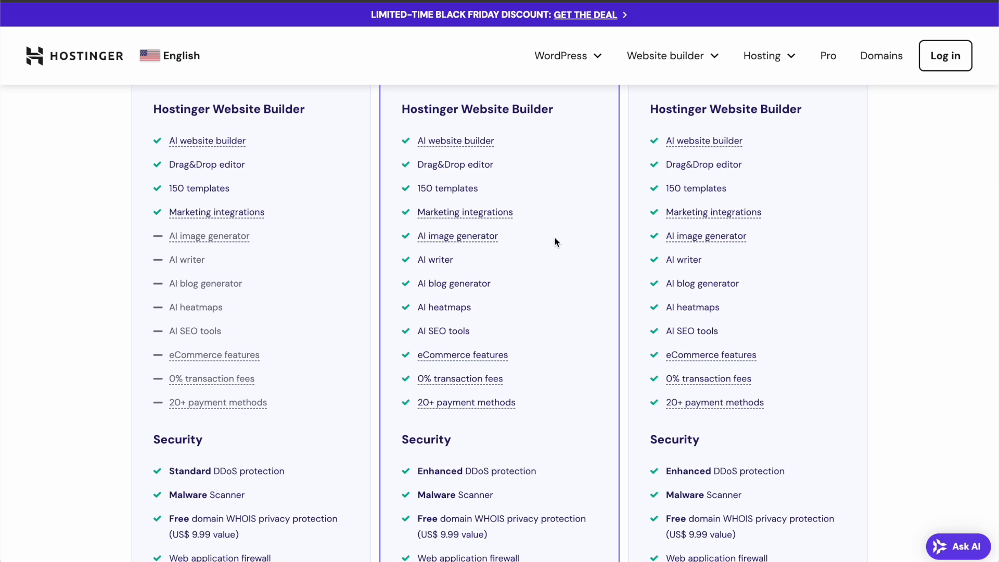
pyautogui.scroll(-8, 586, 377)
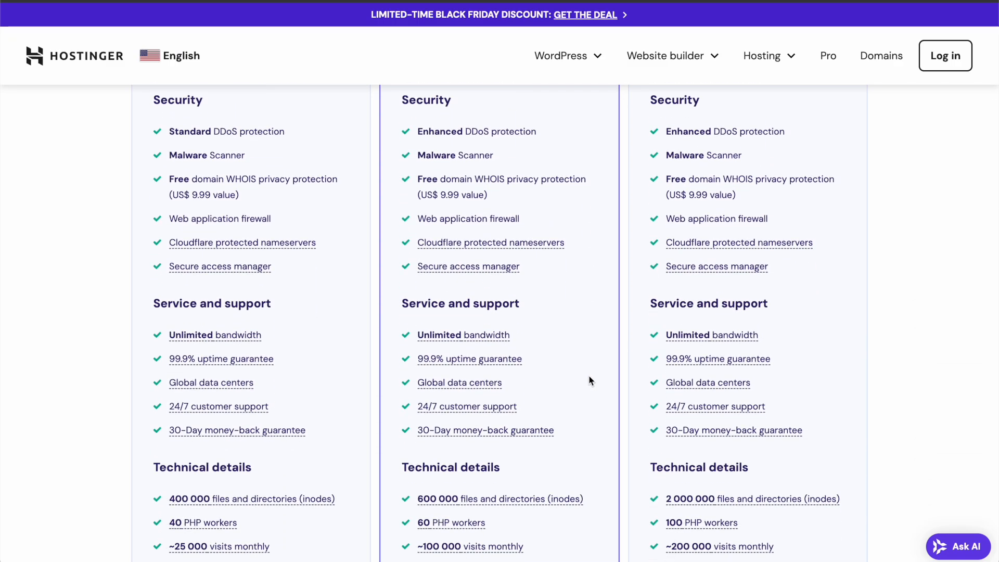
pyautogui.scroll(20, 590, 375)
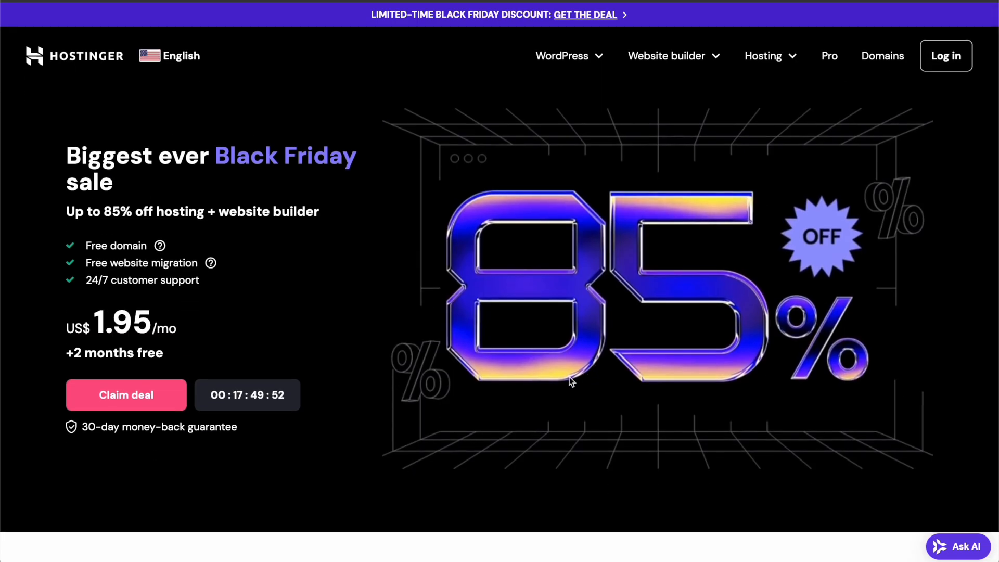
pyautogui.scroll(-10, 569, 377)
pyautogui.scroll(1, 588, 354)
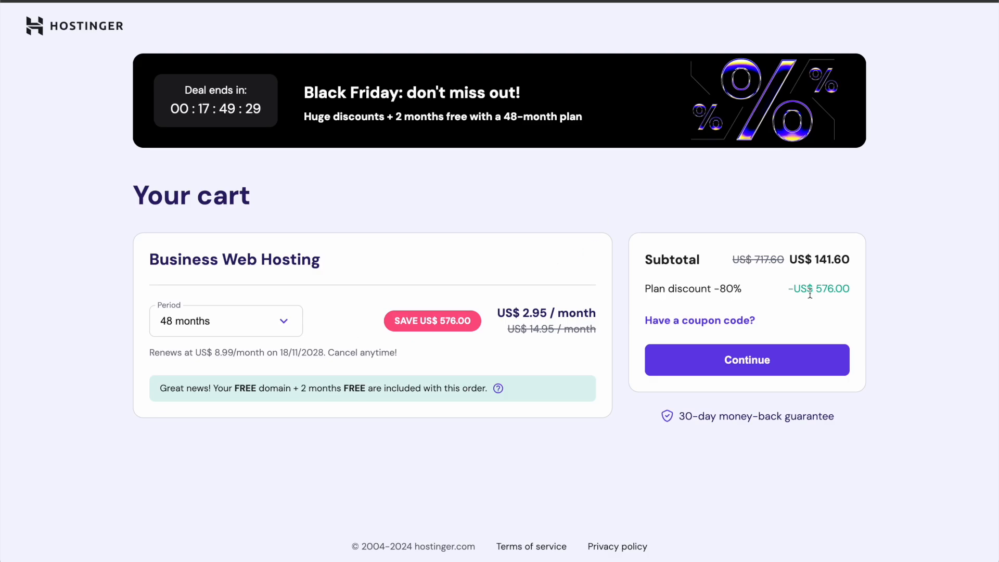
# - Apply a coupon code to bring the subtotal to US$ 127.44, then continue to checkout
pyautogui.click(690, 321)
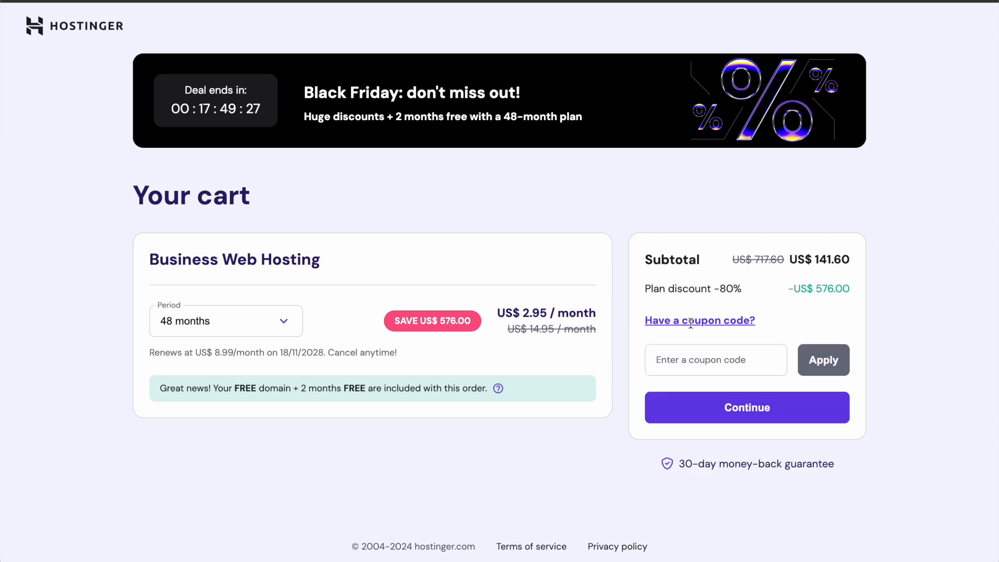
pyautogui.click(715, 360)
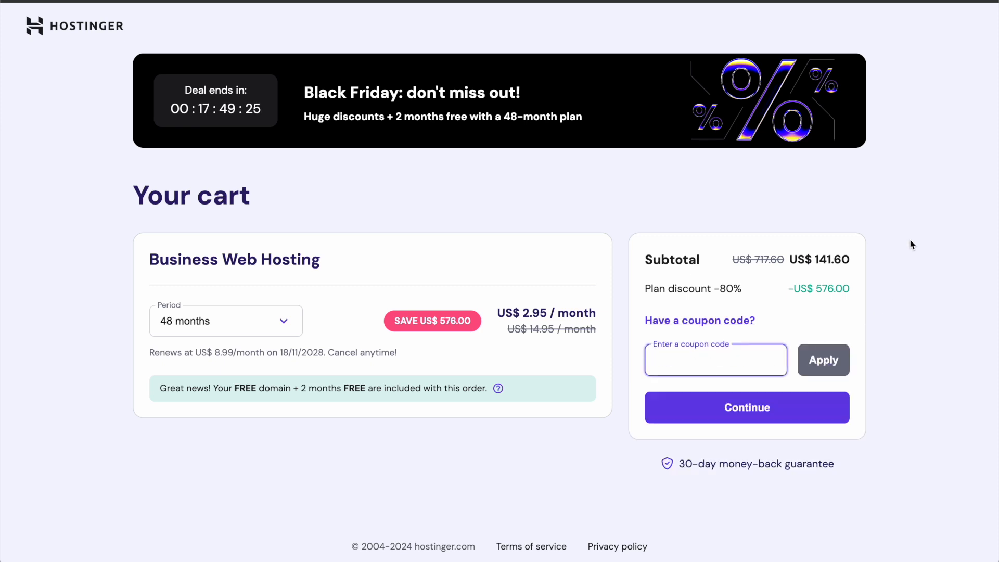
pyautogui.write('DAVID')
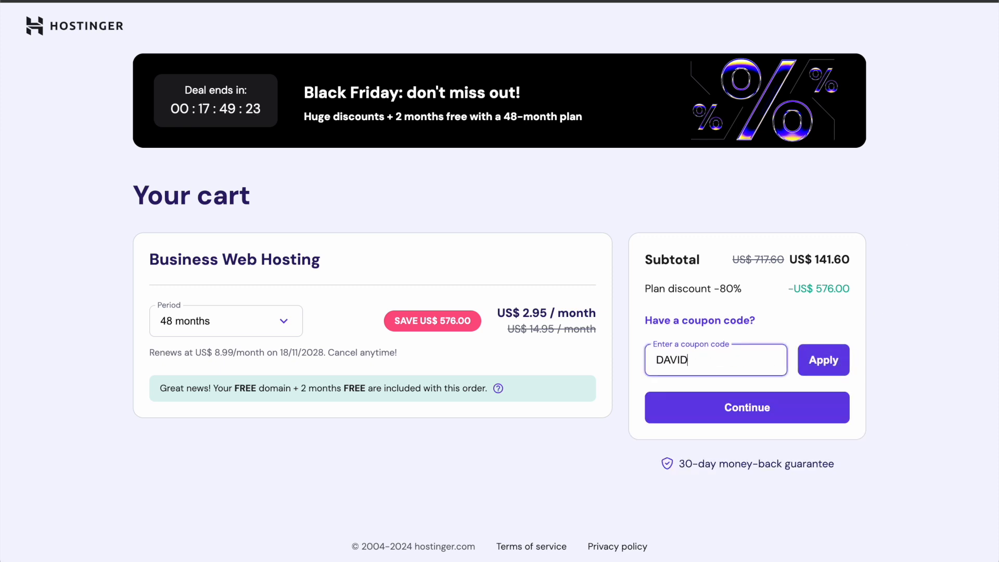
pyautogui.write('B')
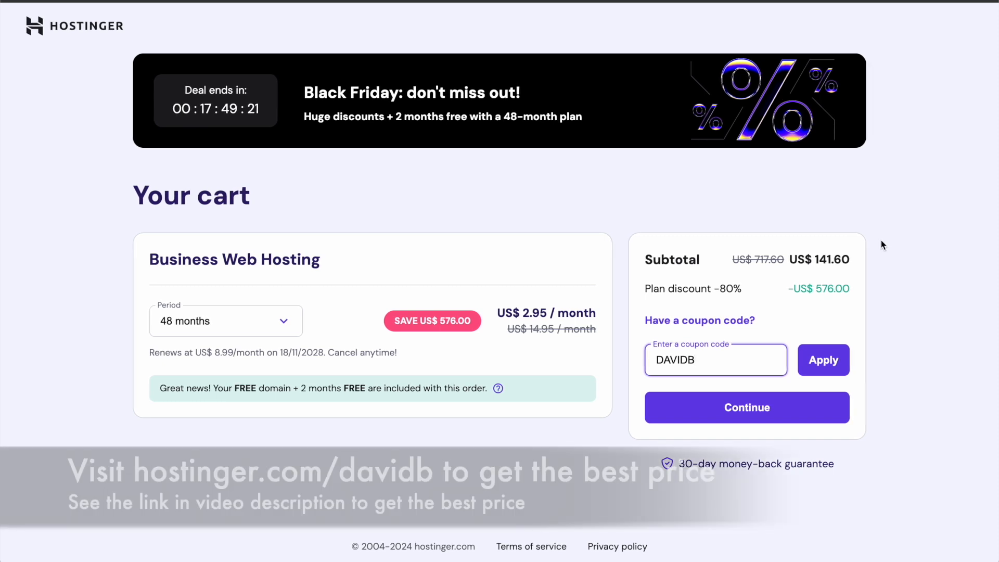
pyautogui.click(831, 367)
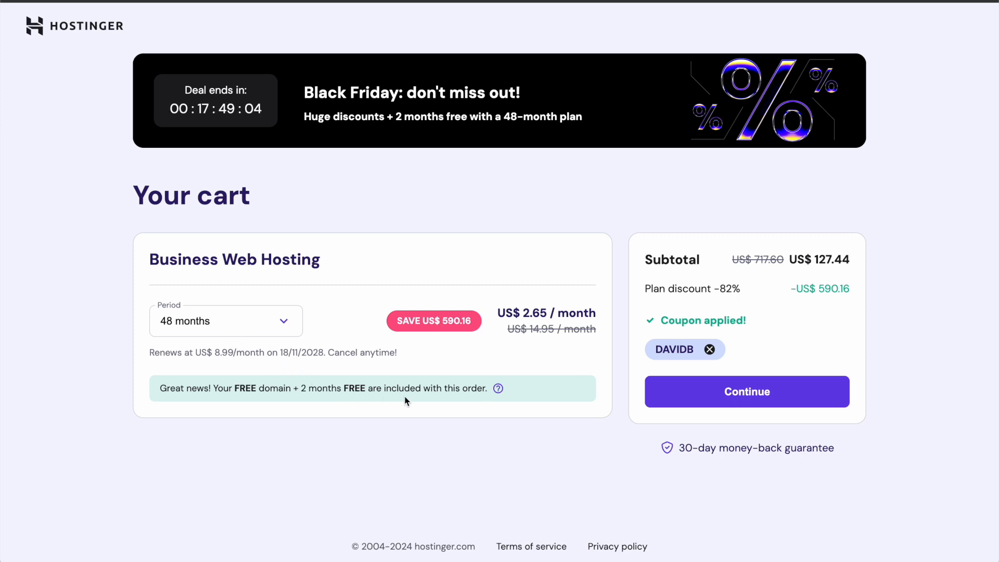
pyautogui.click(750, 394)
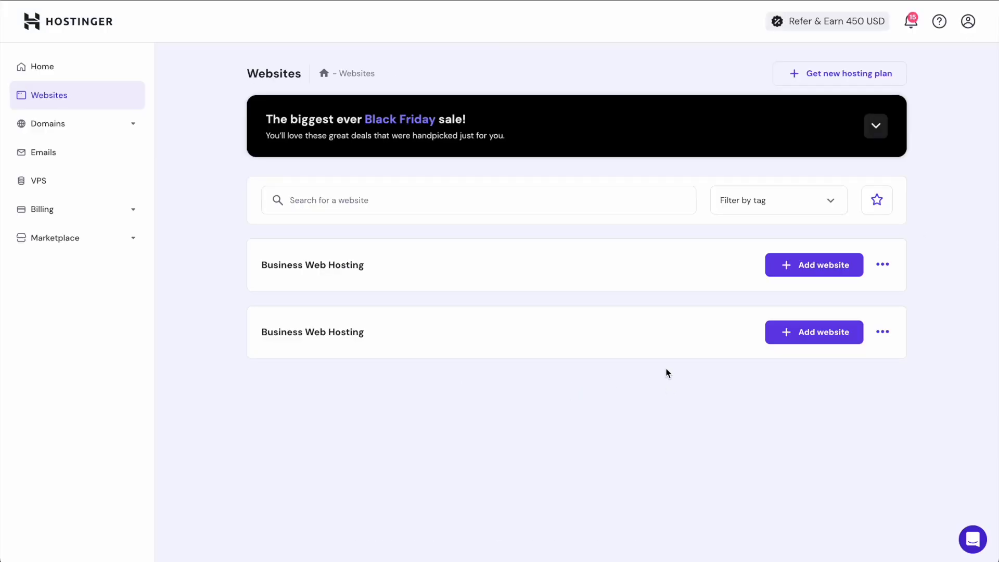
# - Add a new WordPress website to the first Business Web Hosting plan
pyautogui.click(822, 271)
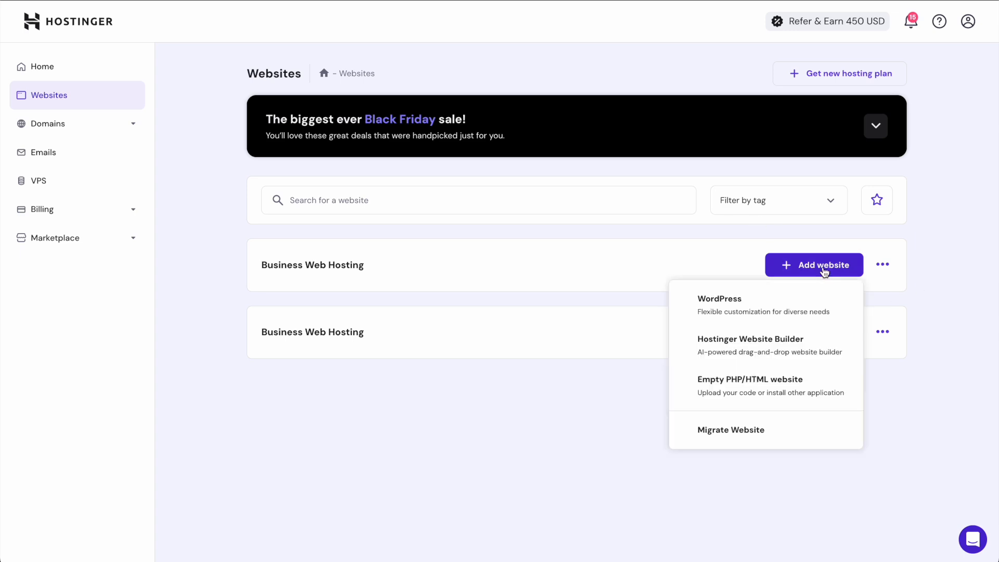
pyautogui.click(762, 307)
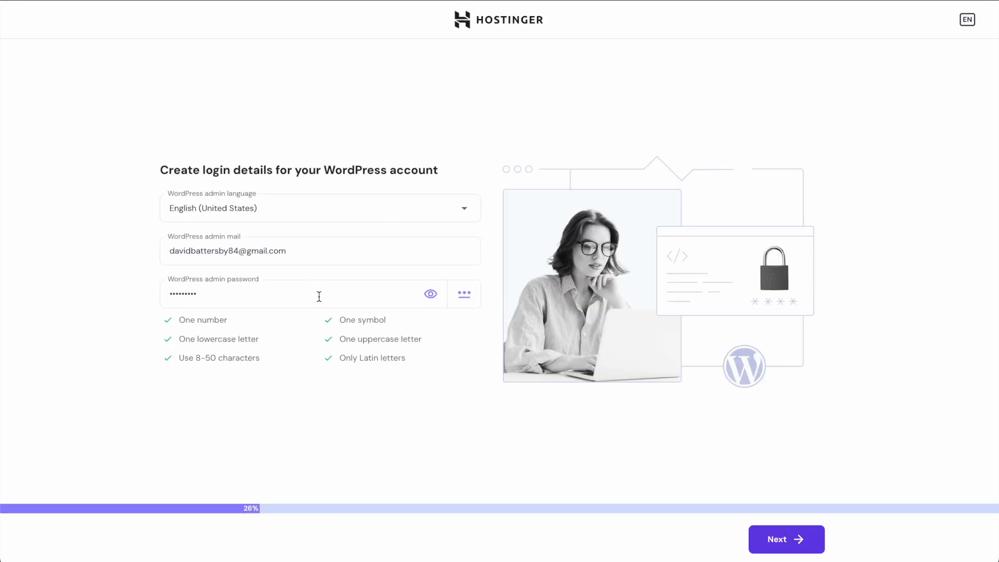
# - Accept the WordPress login details and pick Online store as the website type
pyautogui.click(792, 537)
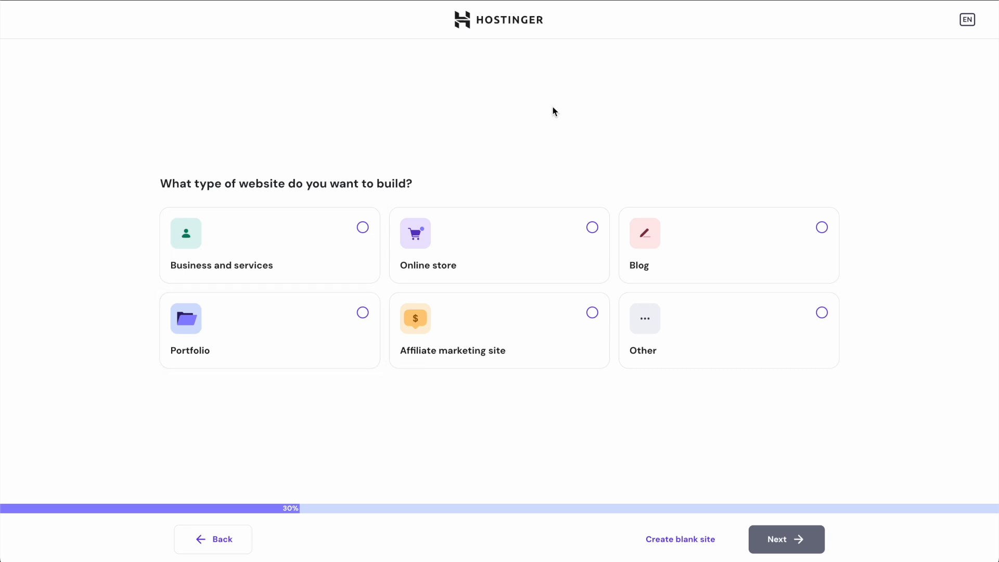
pyautogui.click(508, 248)
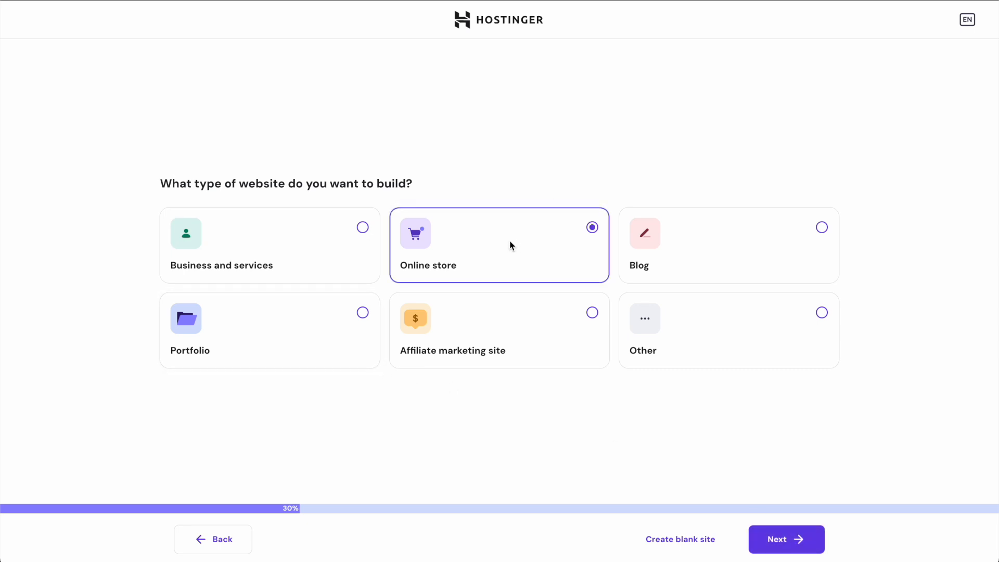
pyautogui.click(795, 547)
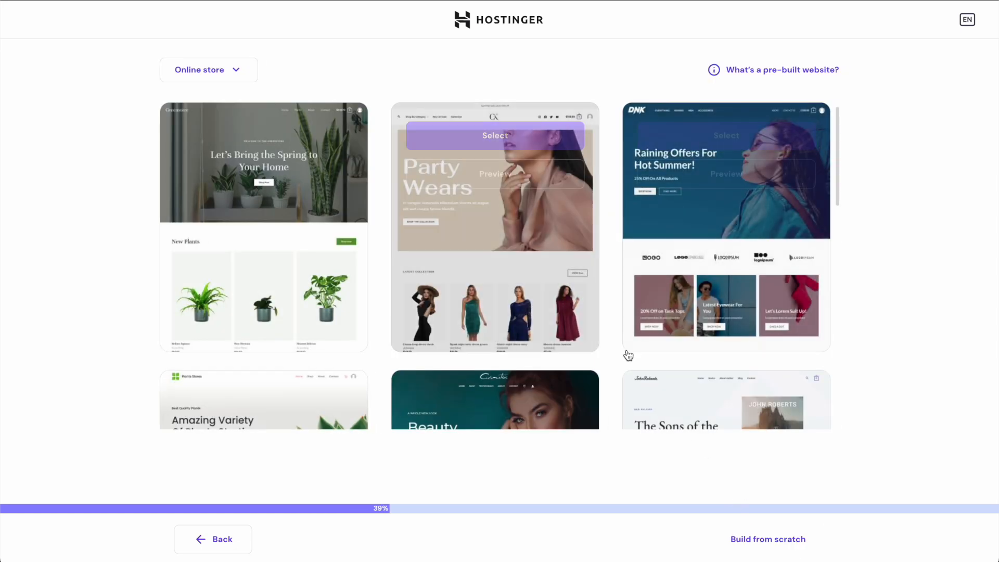
# - Browse the online store templates and preview the Plant Shop design
pyautogui.scroll(-5, 611, 356)
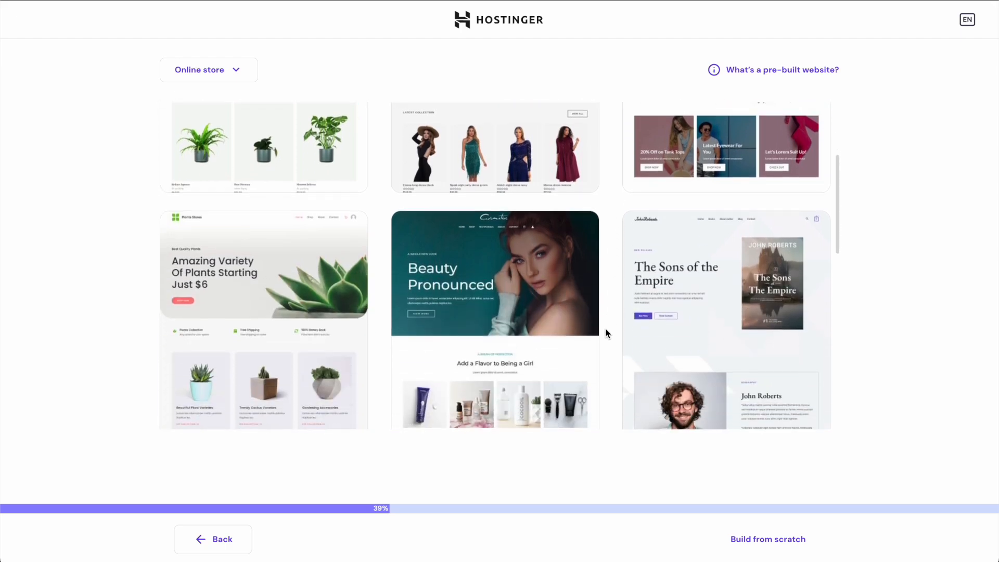
pyautogui.scroll(-4, 607, 331)
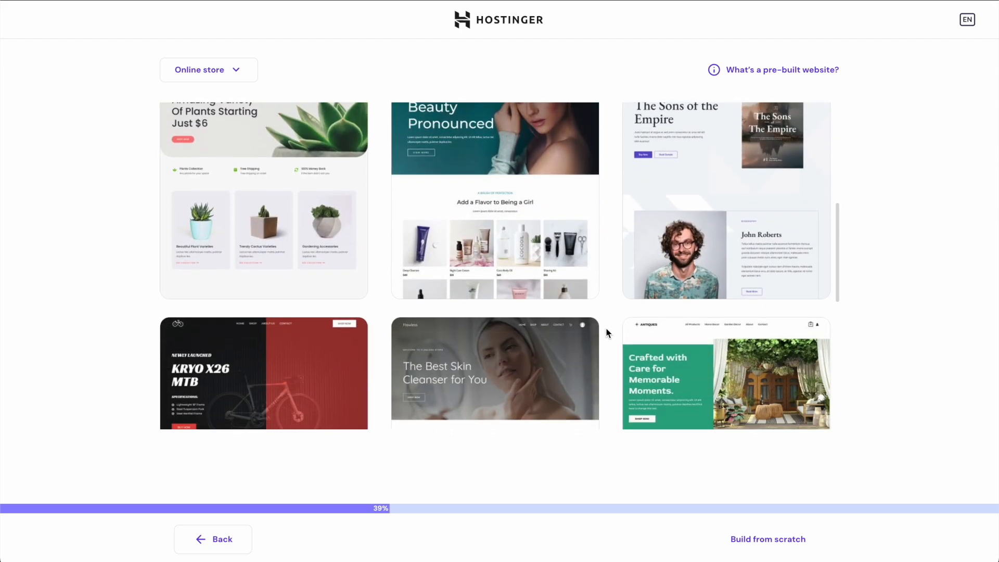
pyautogui.scroll(-1, 606, 329)
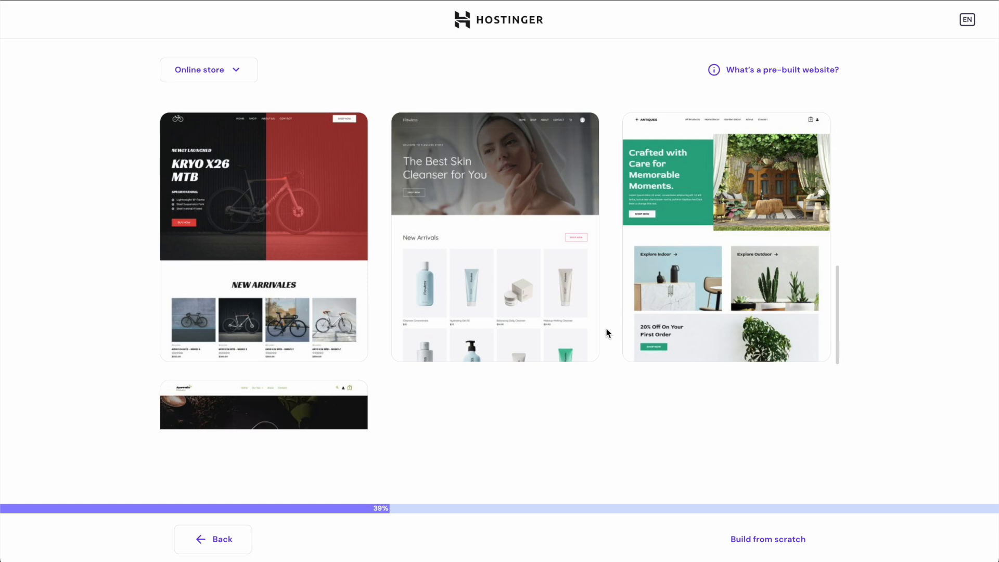
pyautogui.scroll(-4, 606, 329)
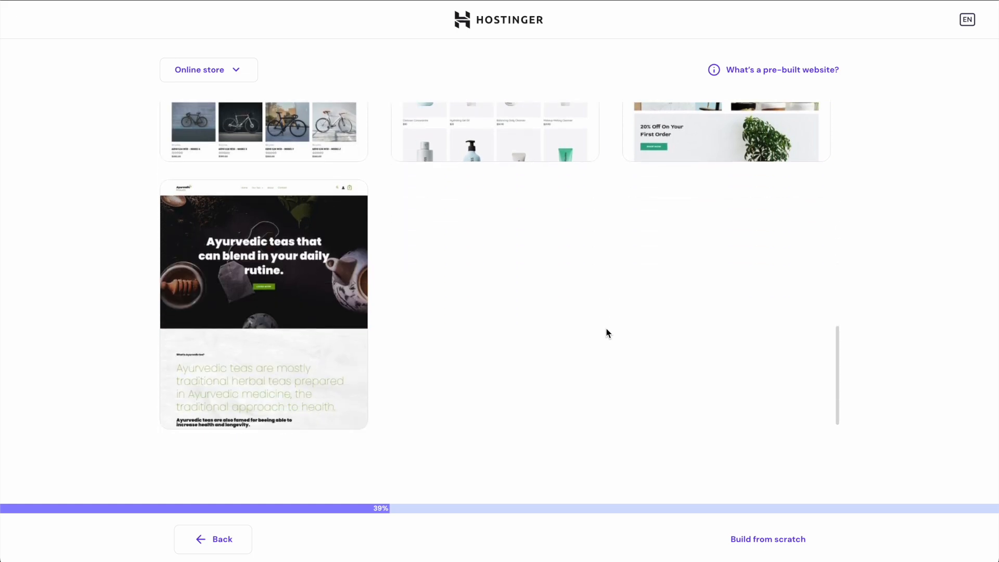
pyautogui.scroll(9, 607, 329)
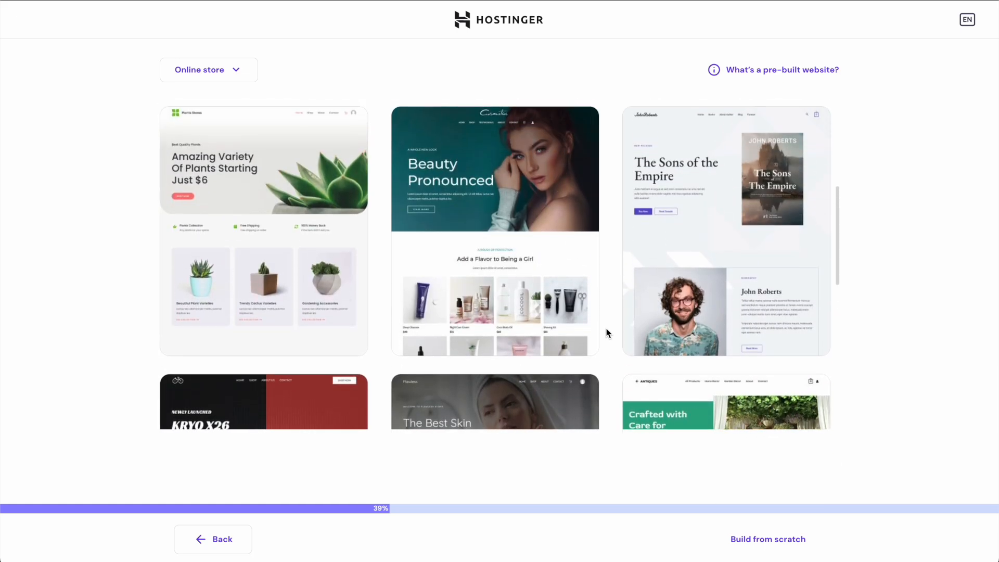
pyautogui.scroll(2, 607, 329)
pyautogui.scroll(3, 607, 329)
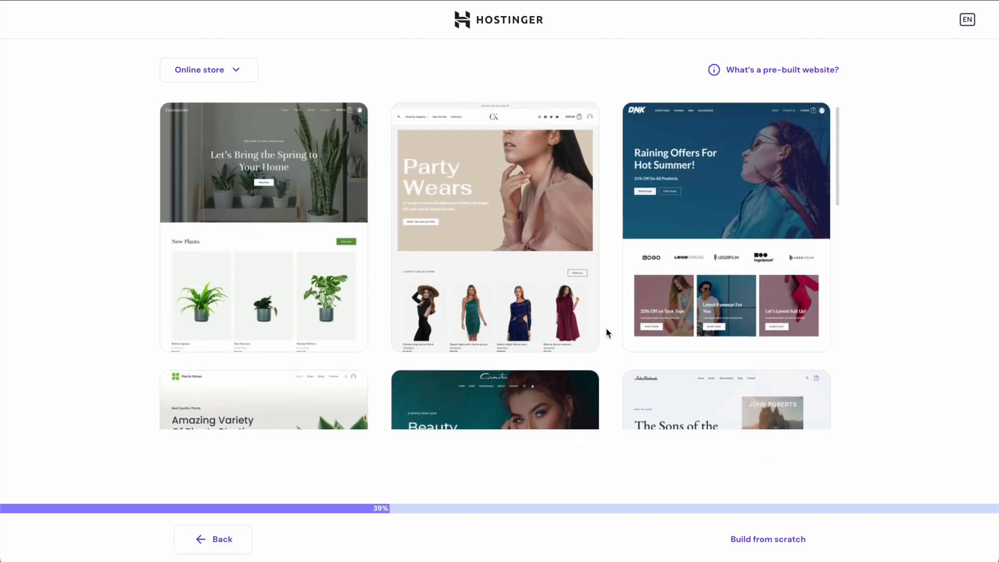
pyautogui.moveTo(256, 252)
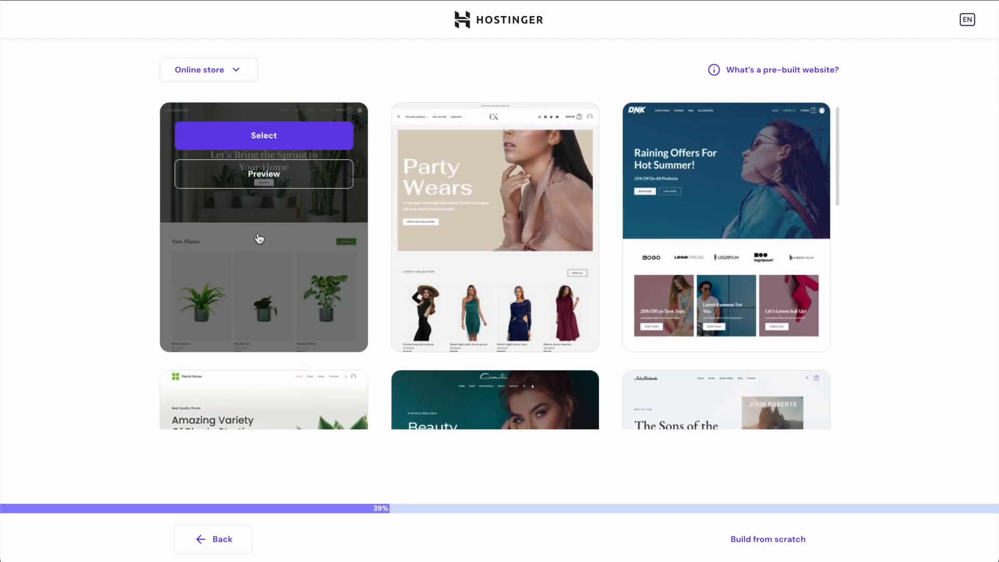
pyautogui.click(276, 179)
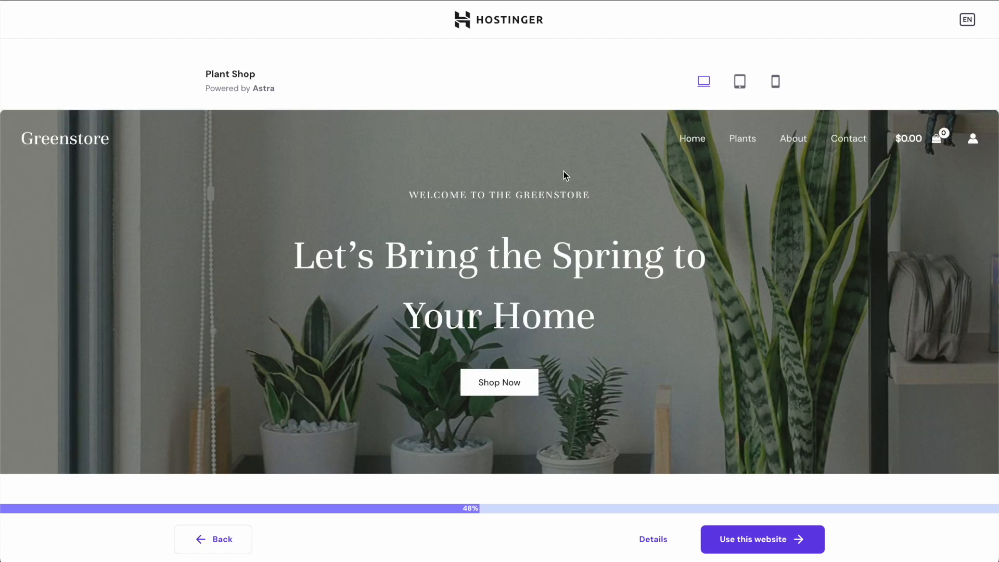
# - Scroll through the Plant Shop preview in the desktop layout
pyautogui.scroll(-10, 576, 198)
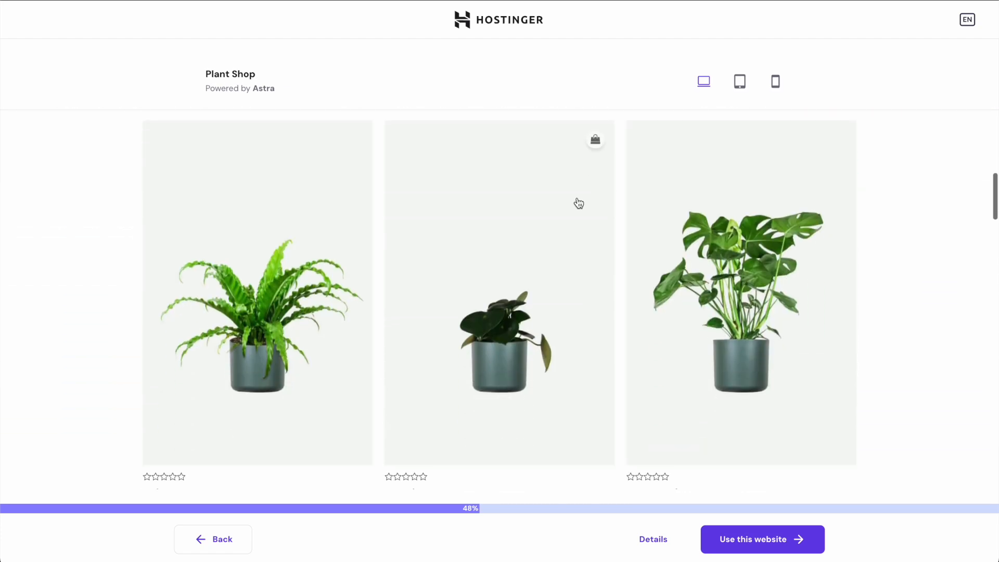
pyautogui.scroll(-10, 578, 202)
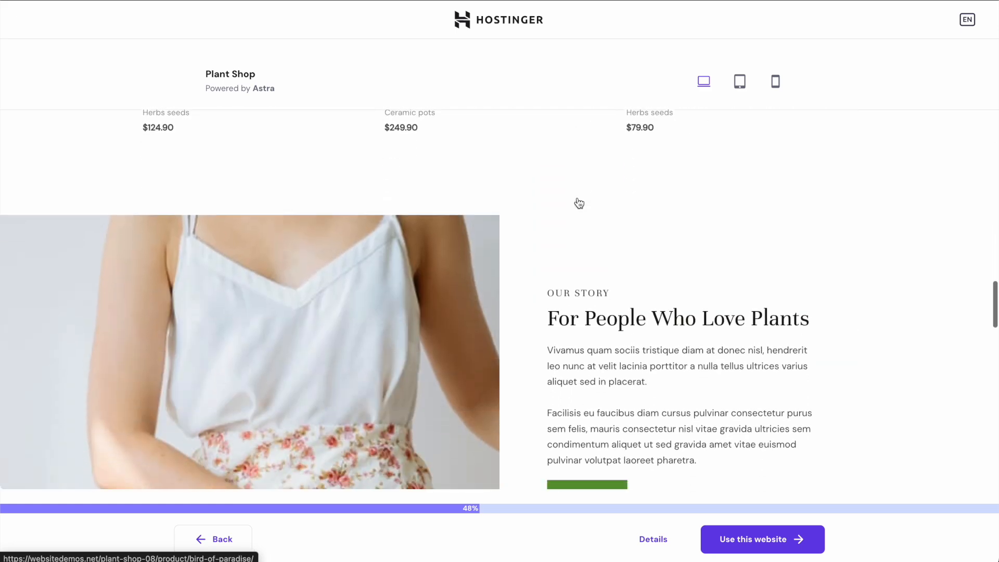
pyautogui.scroll(10, 579, 200)
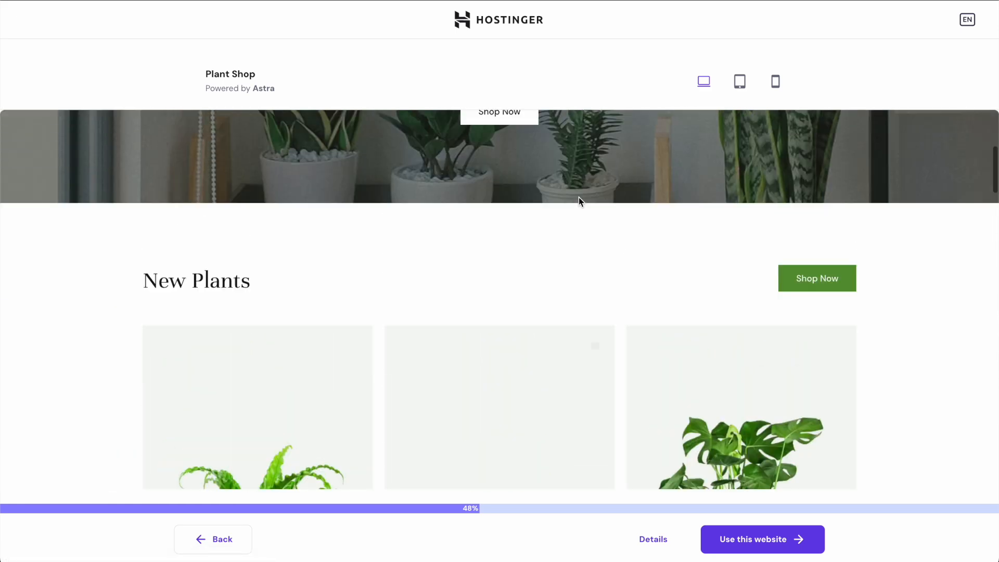
pyautogui.scroll(5, 579, 198)
# - Switch the preview to tablet layout and scroll through the page
pyautogui.click(739, 82)
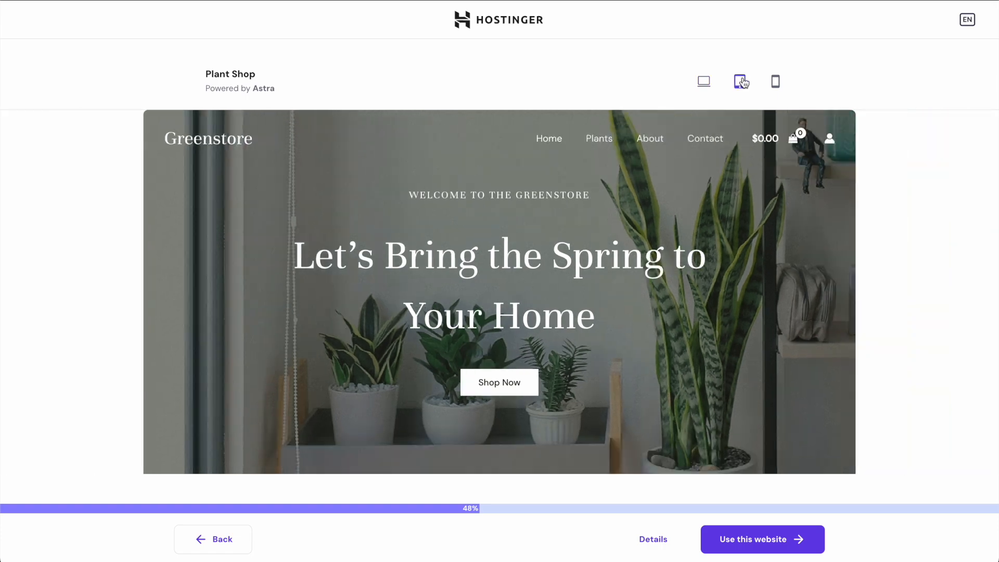
pyautogui.scroll(-10, 641, 212)
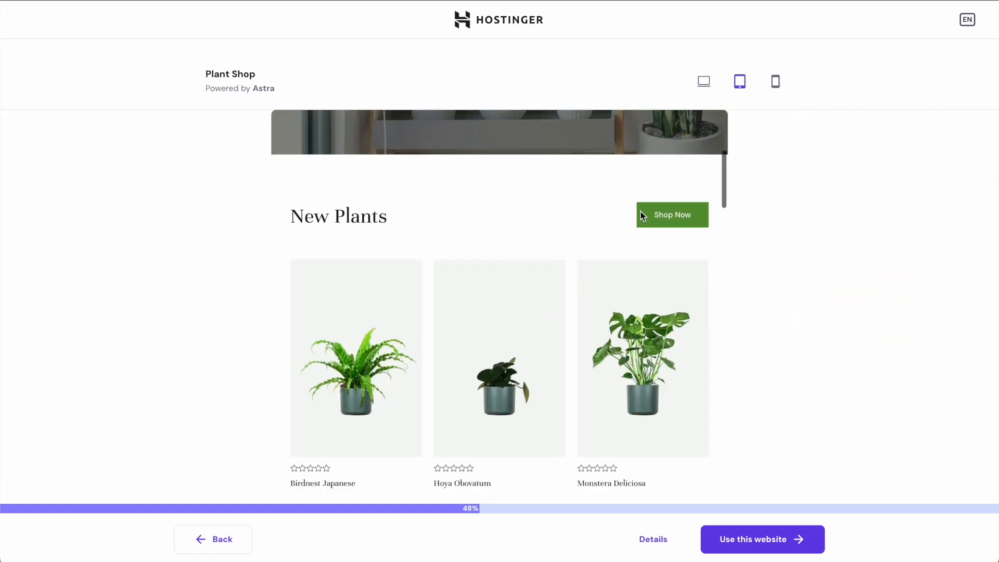
pyautogui.scroll(1, 641, 212)
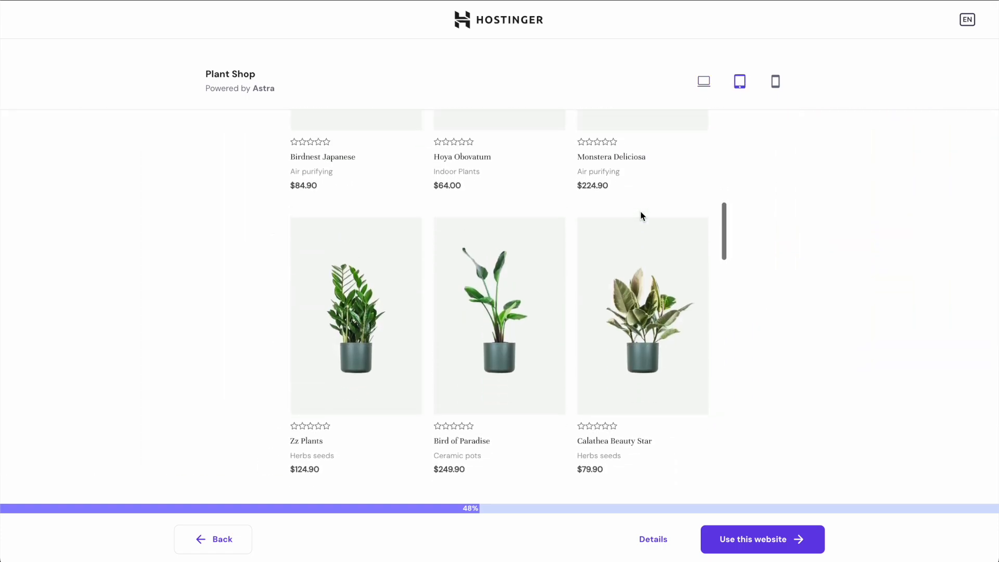
pyautogui.scroll(-2, 641, 212)
pyautogui.scroll(7, 641, 211)
pyautogui.scroll(4, 641, 211)
pyautogui.scroll(-12, 641, 212)
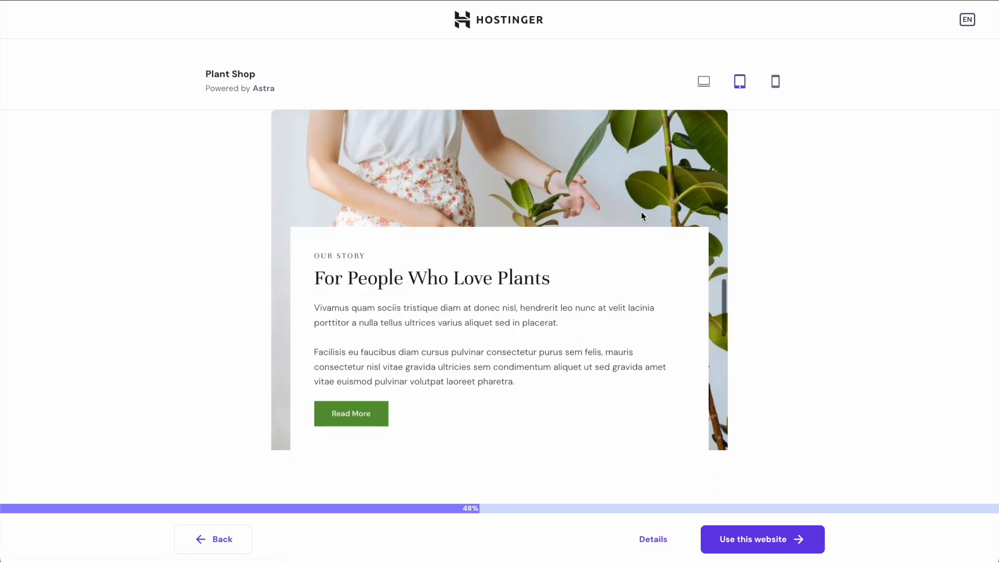
pyautogui.scroll(-8, 641, 211)
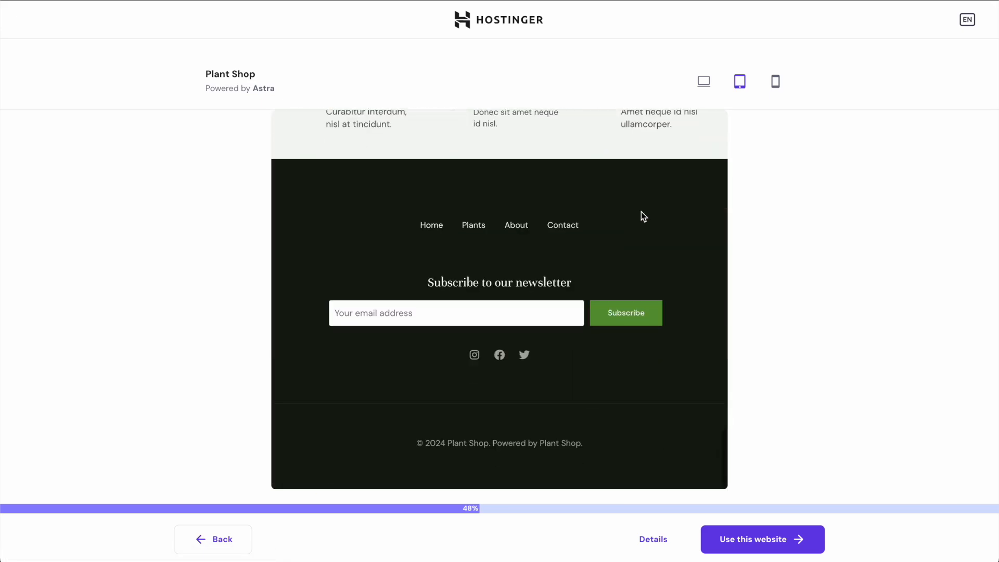
pyautogui.scroll(6, 641, 211)
pyautogui.scroll(10, 641, 211)
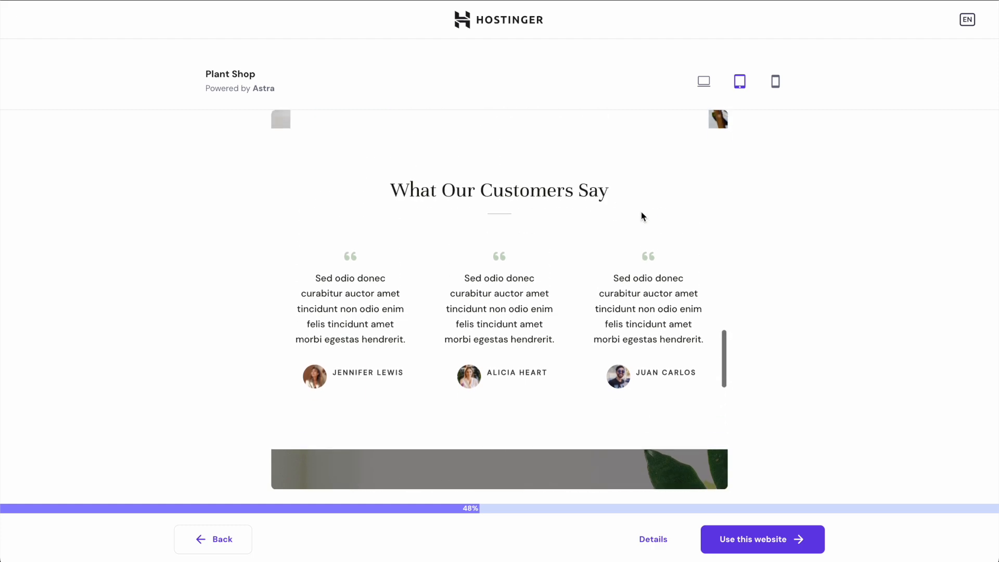
pyautogui.scroll(10, 643, 216)
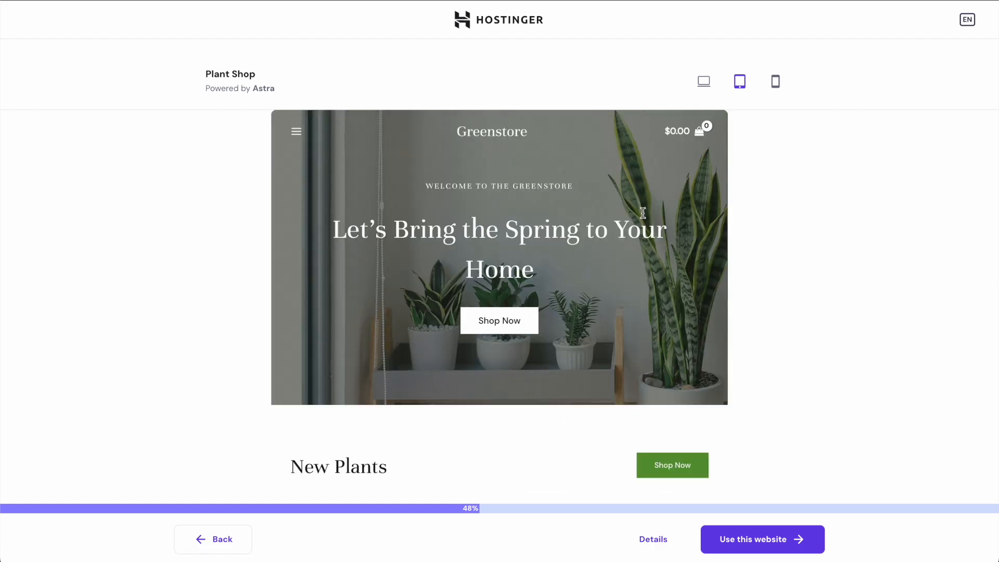
pyautogui.scroll(-5, 644, 215)
pyautogui.scroll(-8, 645, 219)
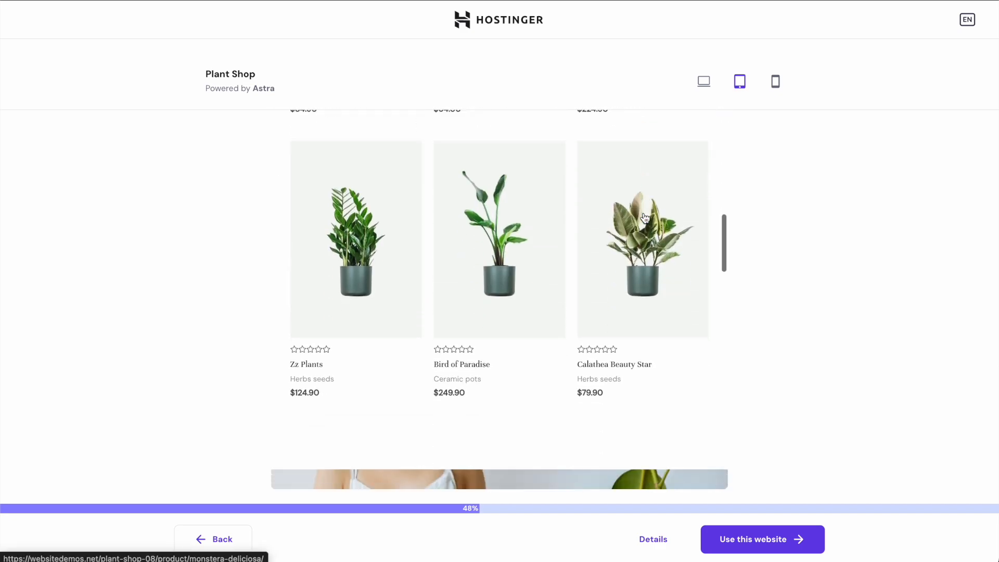
pyautogui.scroll(-10, 645, 219)
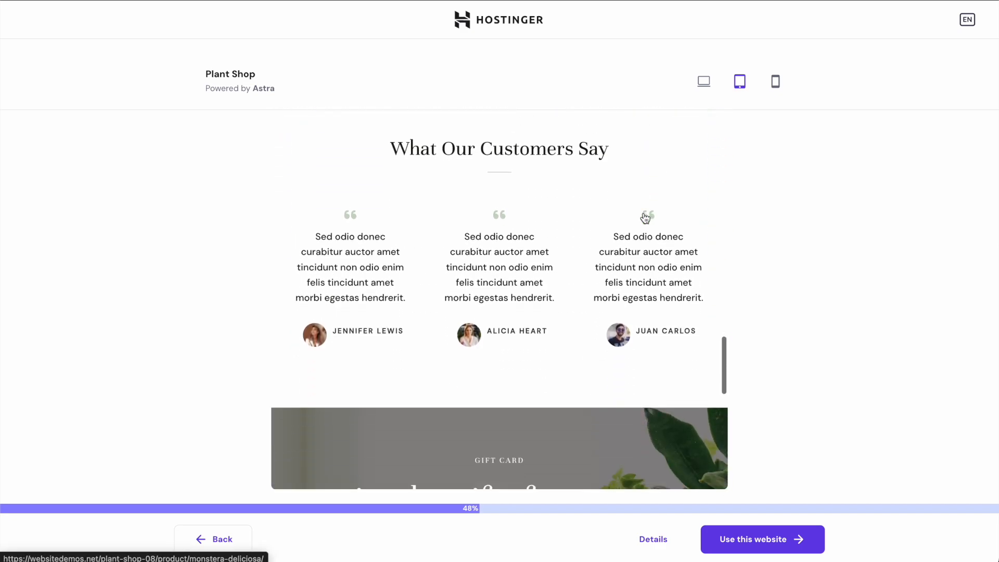
pyautogui.scroll(20, 646, 218)
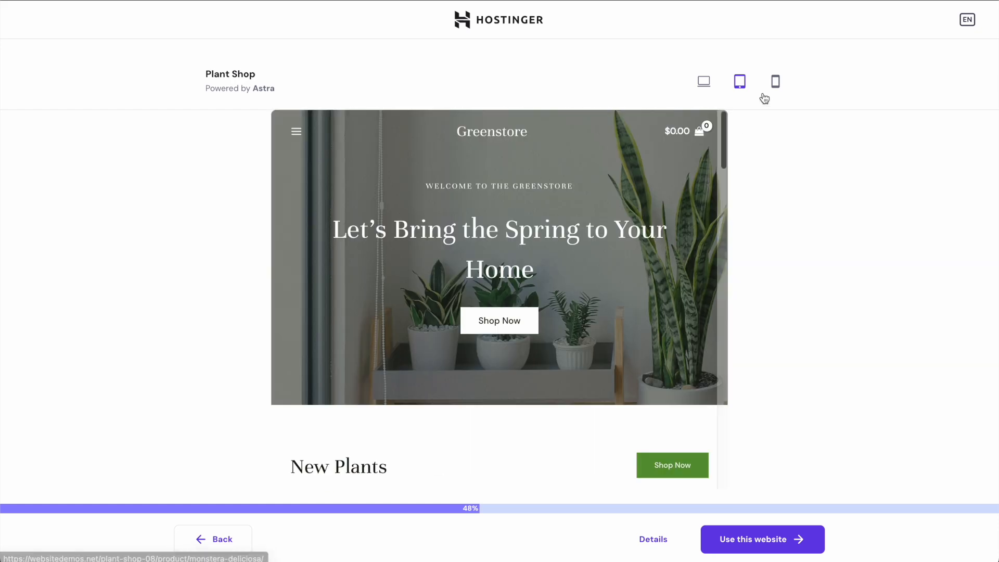
# - Check the mobile layout, then choose the Plant Shop template for the site
pyautogui.click(775, 83)
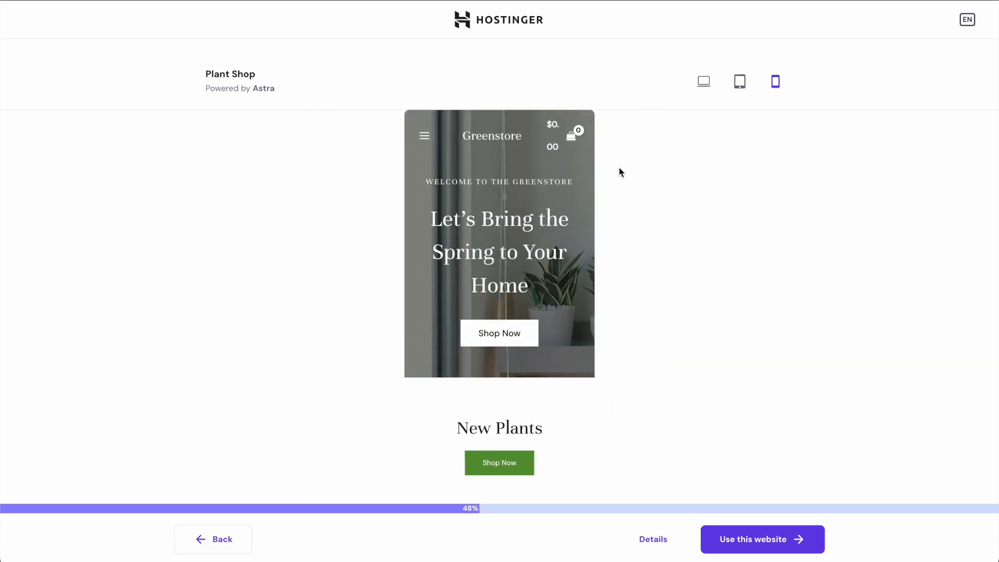
pyautogui.scroll(-10, 565, 222)
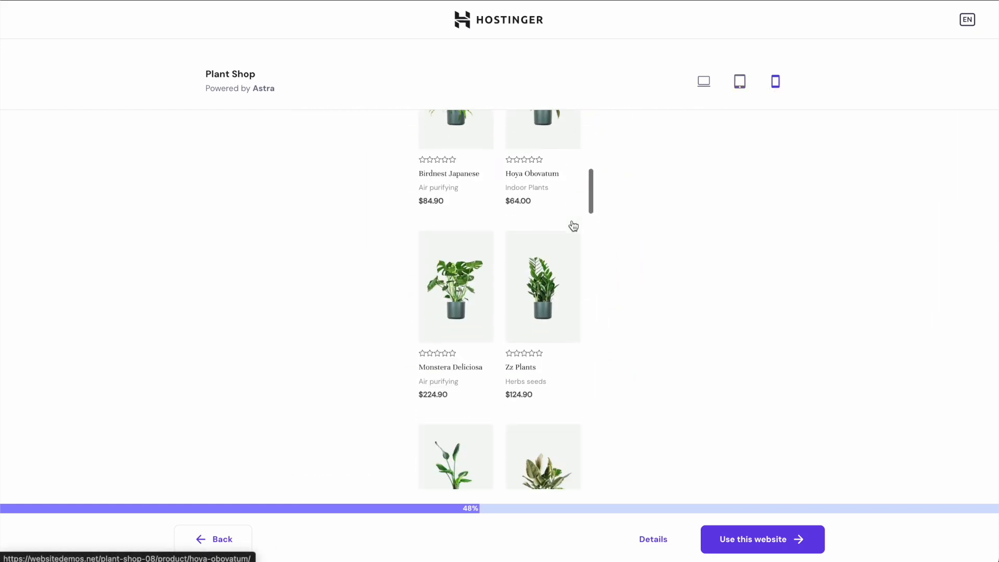
pyautogui.scroll(10, 573, 223)
pyautogui.click(777, 539)
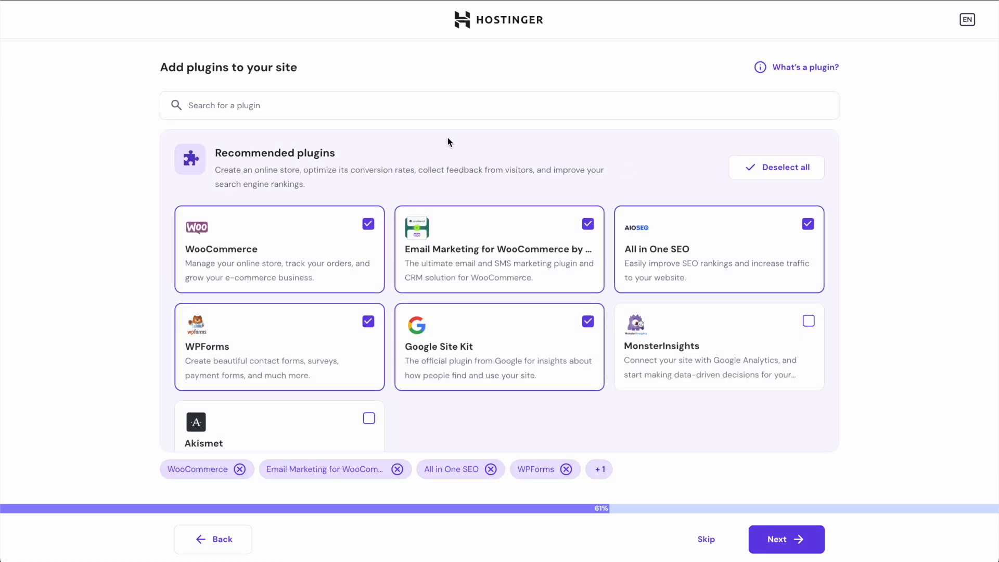
# - Deselect All in One SEO, Google Site Kit, WPForms and Email Marketing plugins, keeping only WooCommerce
pyautogui.click(809, 225)
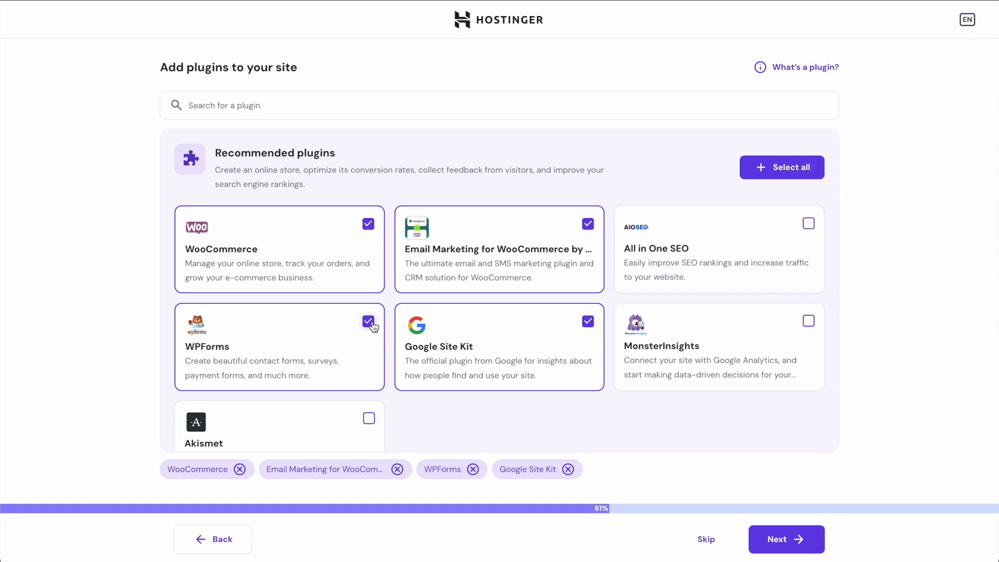
pyautogui.click(588, 322)
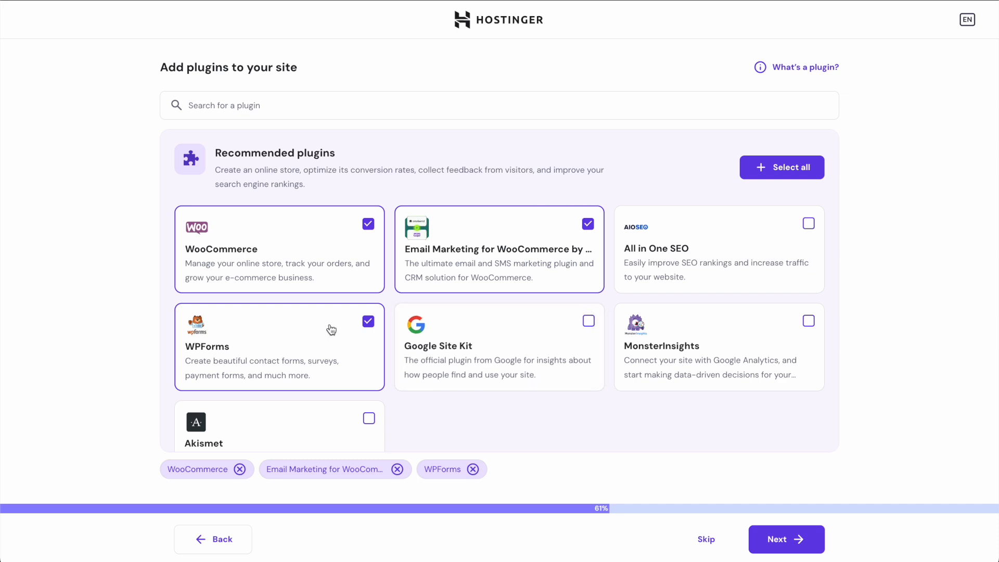
pyautogui.click(369, 321)
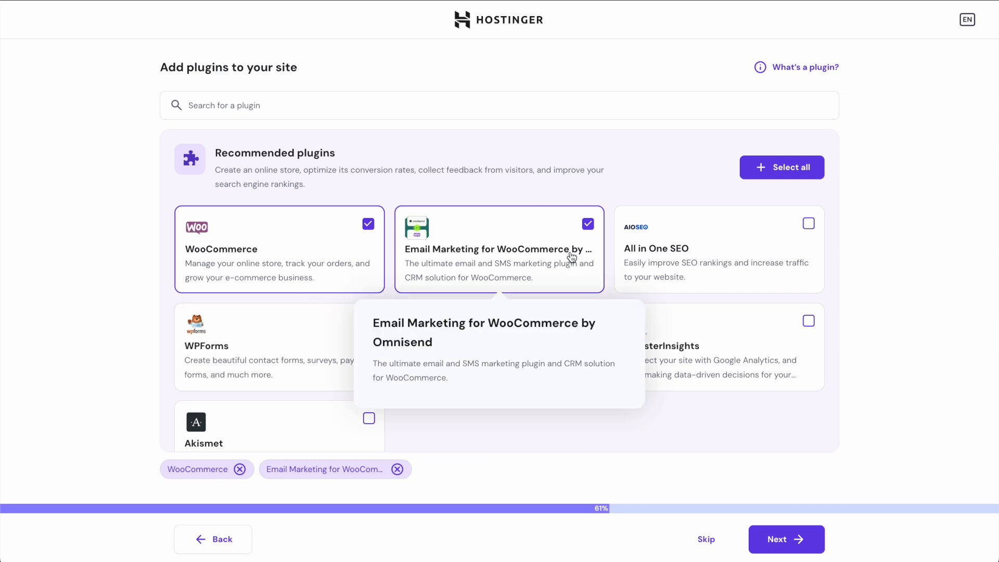
pyautogui.click(587, 223)
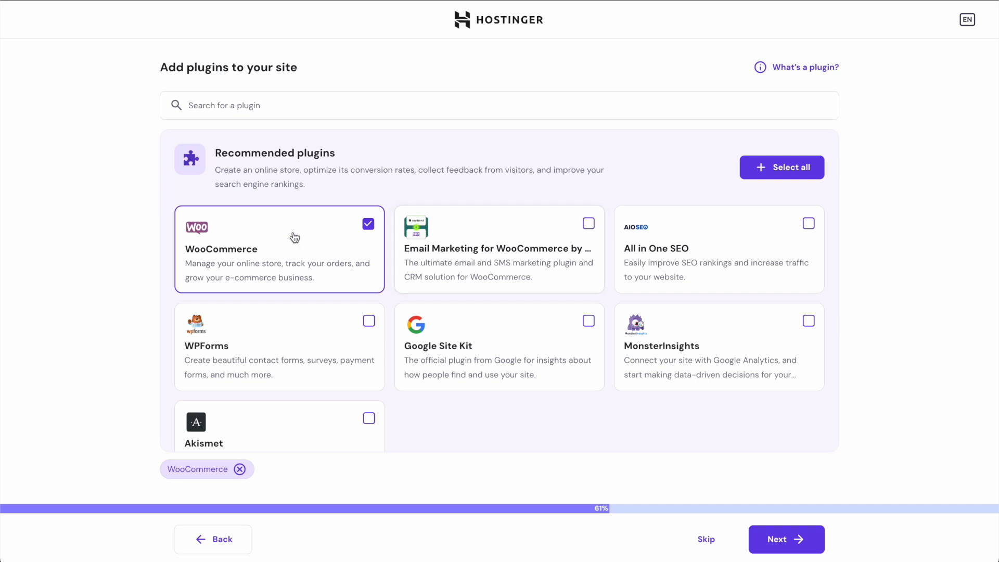
pyautogui.scroll(-2, 548, 404)
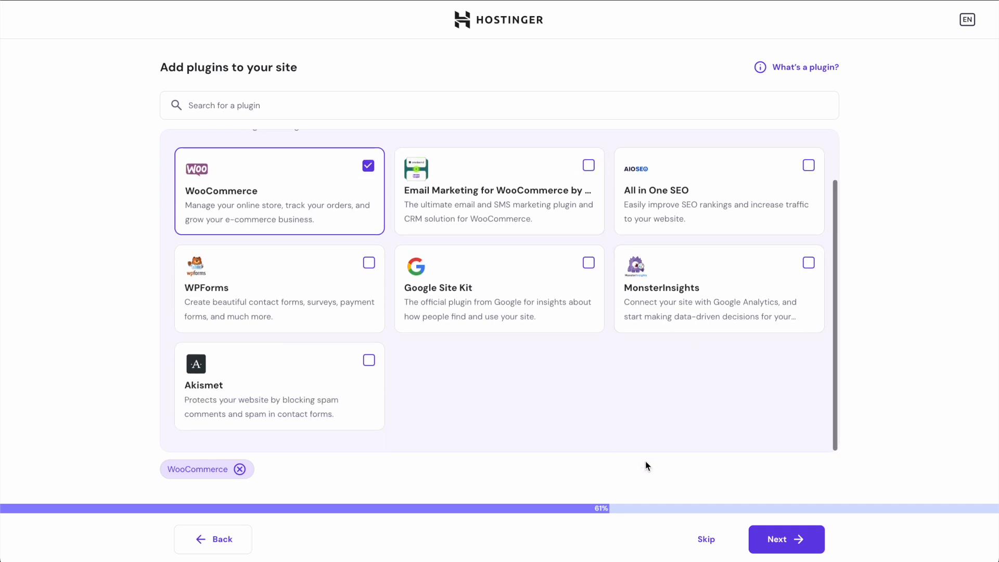
pyautogui.click(780, 539)
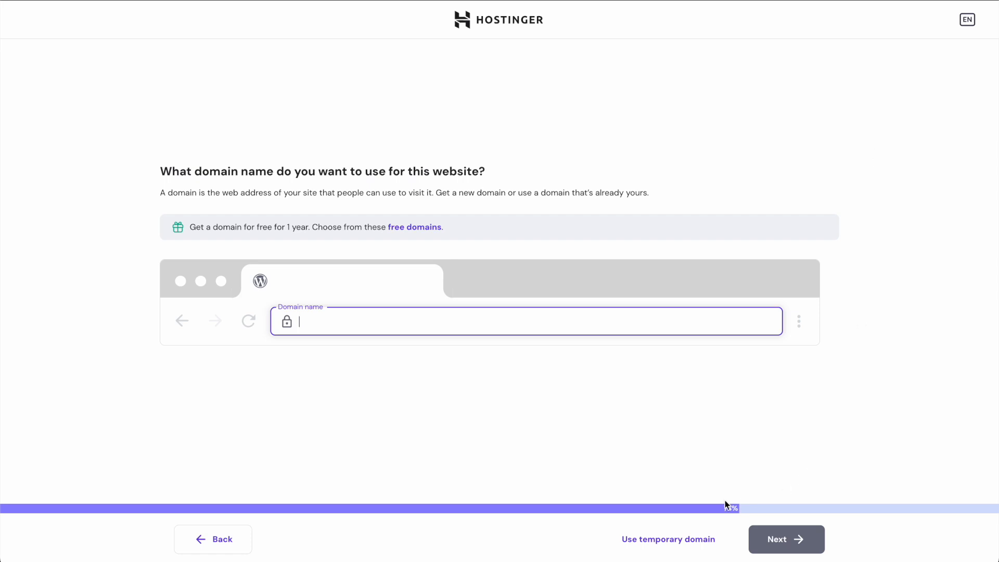
# - Use a temporary domain, set the audience country to France, and install WordPress
pyautogui.click(673, 539)
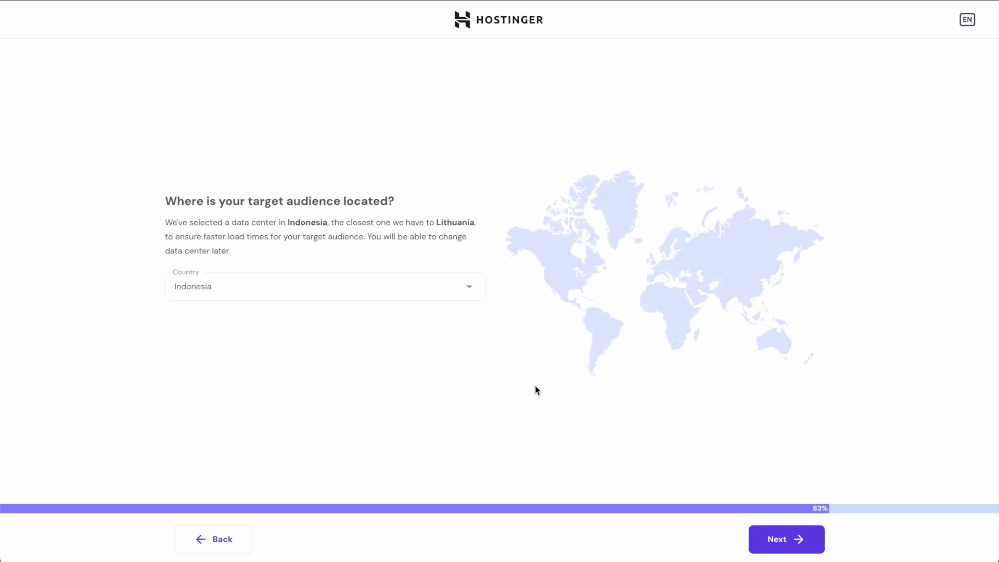
pyautogui.click(359, 289)
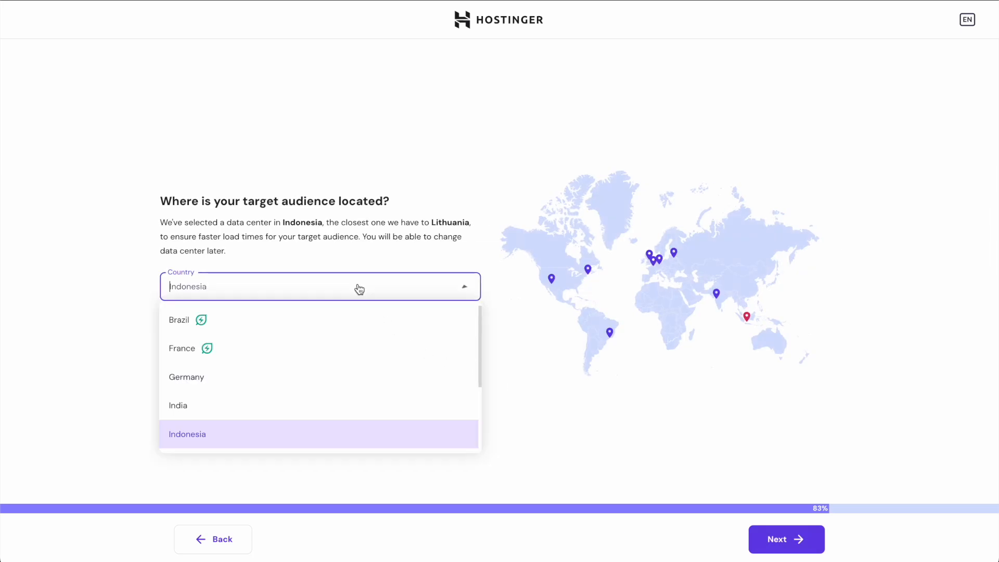
pyautogui.click(275, 349)
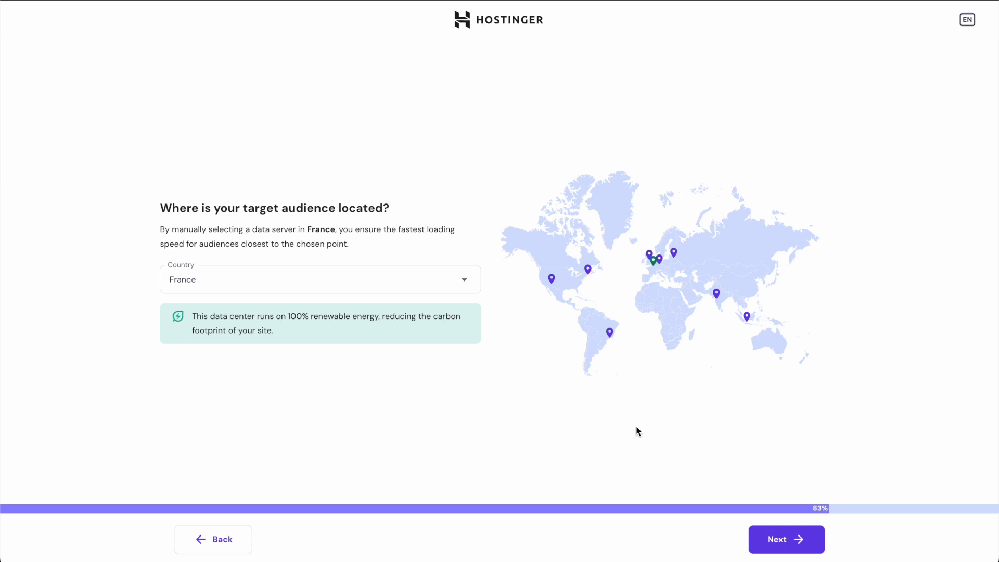
pyautogui.click(785, 539)
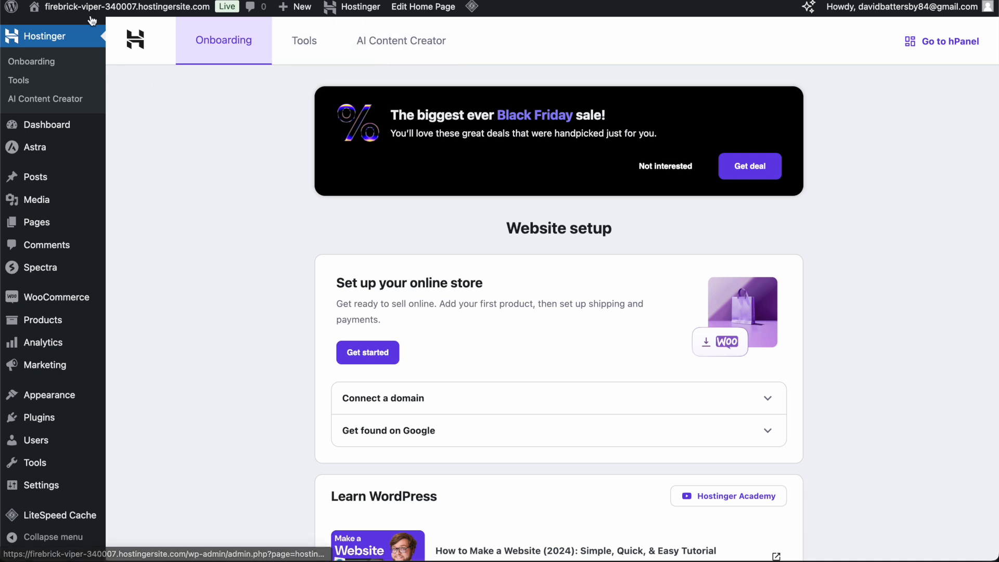
# - Open the live Plant Shop homepage and scroll through its sections
pyautogui.moveTo(128, 9)
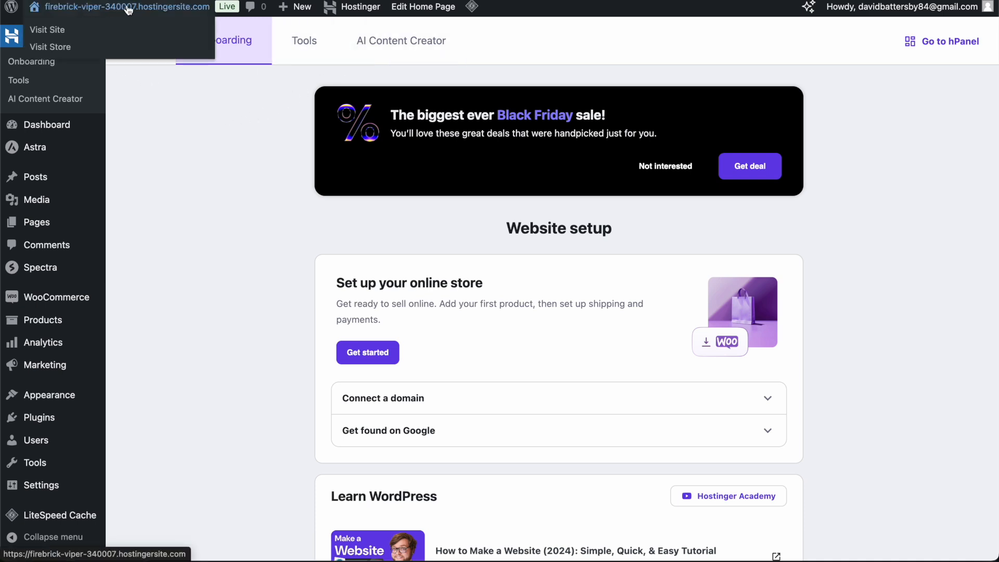
pyautogui.click(47, 30)
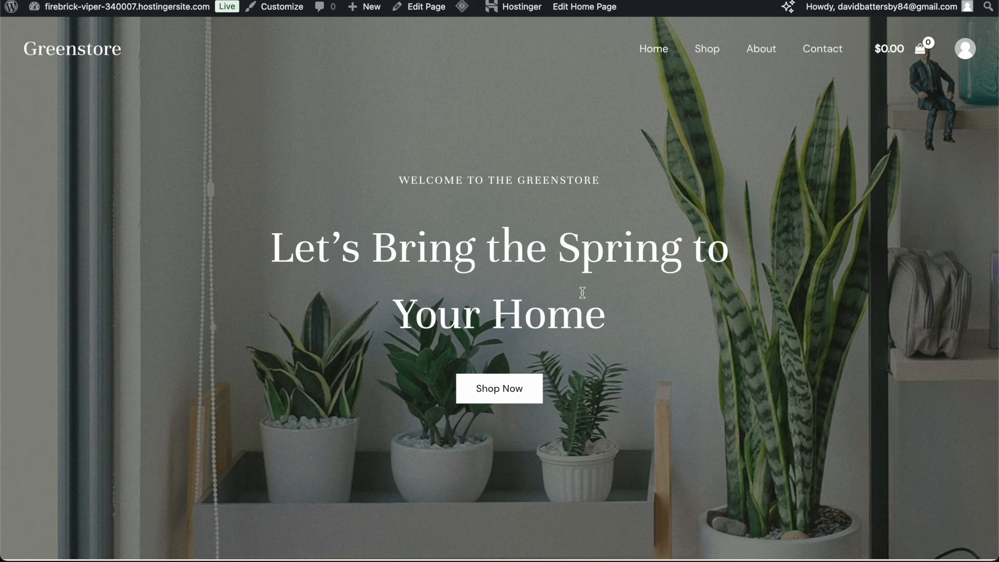
pyautogui.scroll(-12, 668, 334)
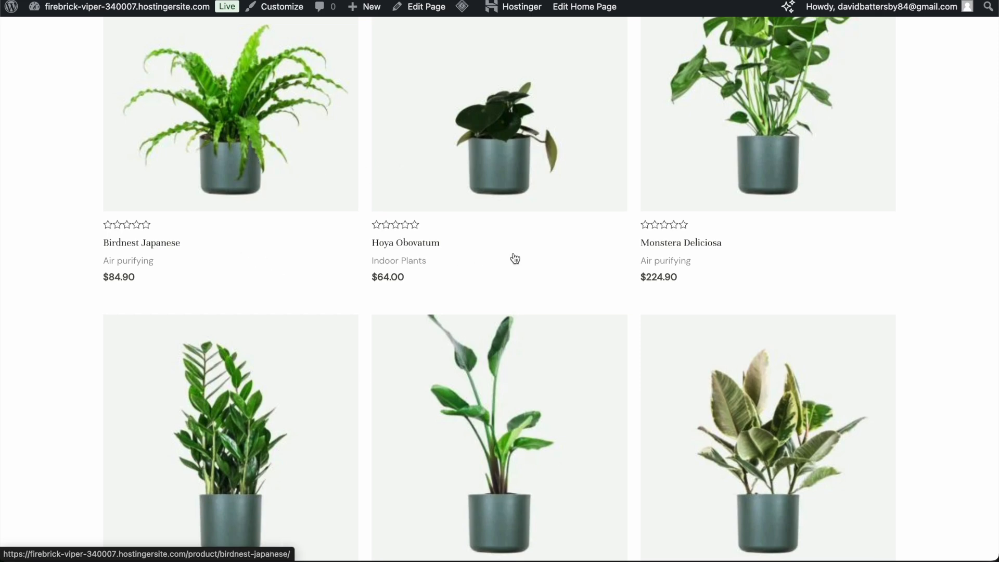
pyautogui.scroll(-10, 703, 204)
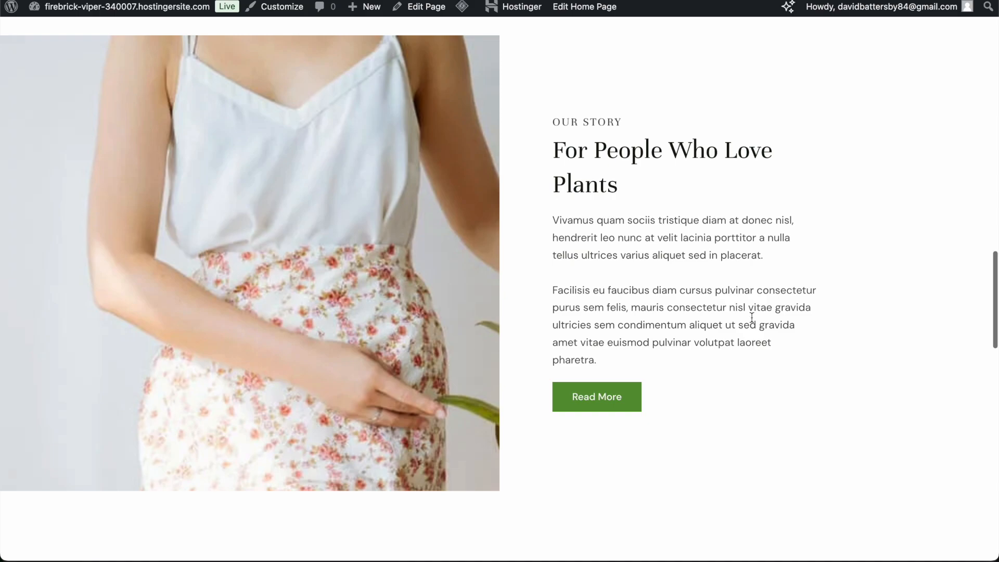
pyautogui.scroll(-10, 682, 307)
pyautogui.scroll(-8, 685, 292)
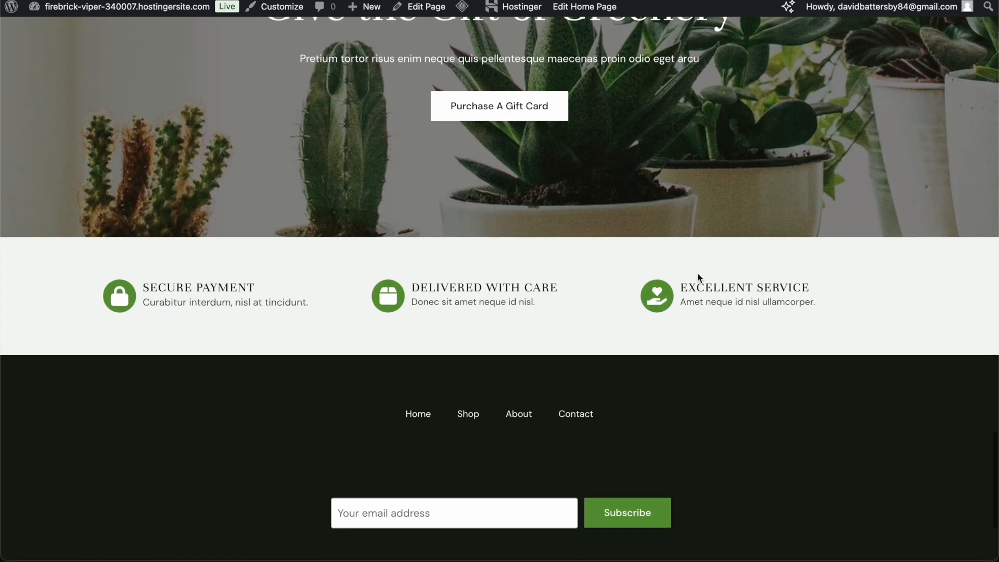
pyautogui.scroll(20, 697, 273)
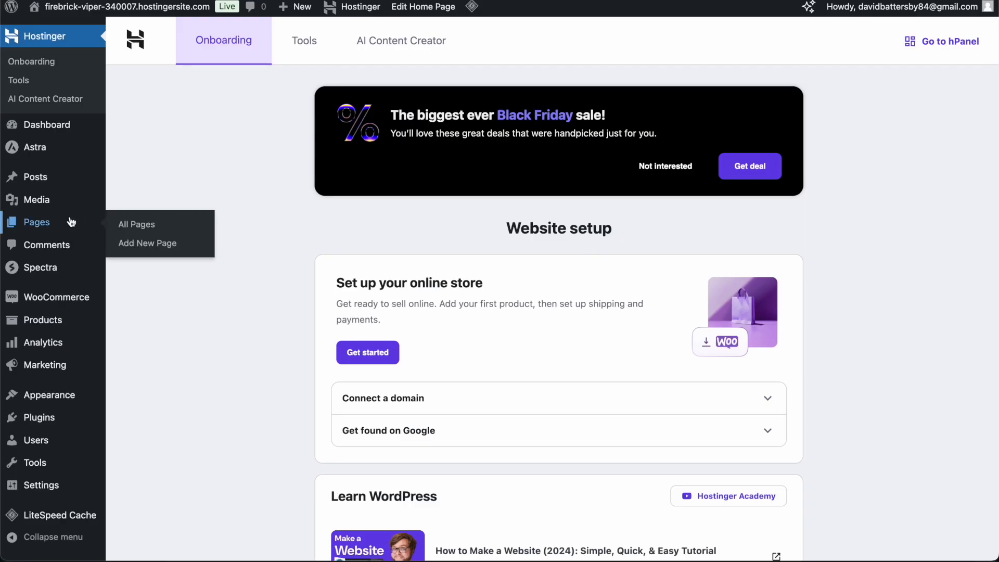
# - From Pages > All Pages, open the Home front page in the block editor
pyautogui.moveTo(34, 181)
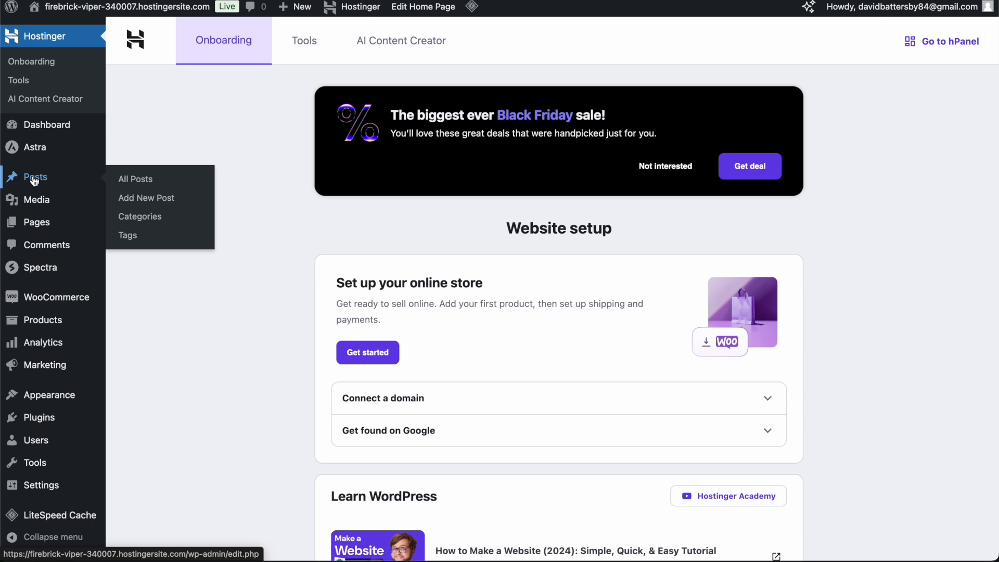
pyautogui.moveTo(36, 223)
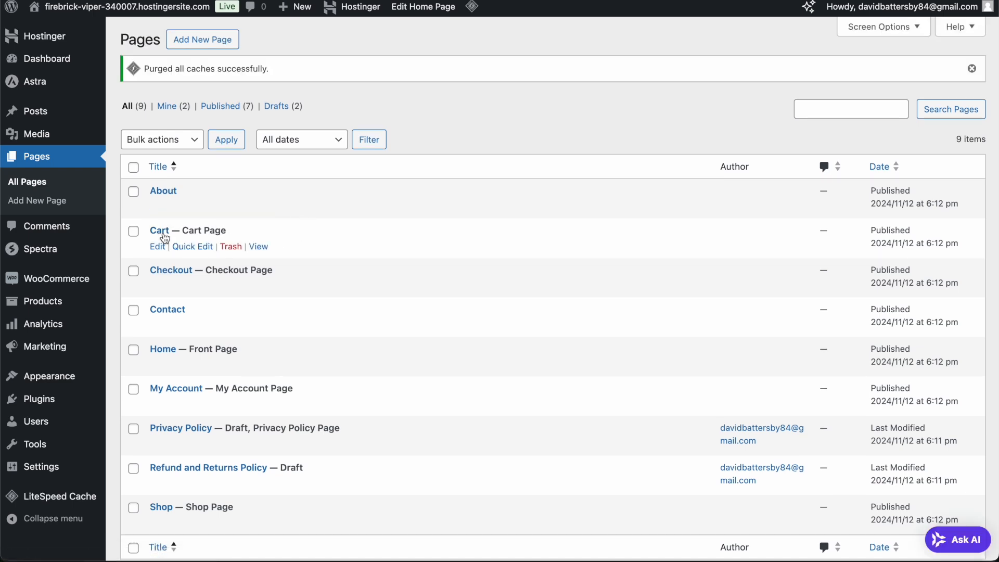
pyautogui.click(165, 350)
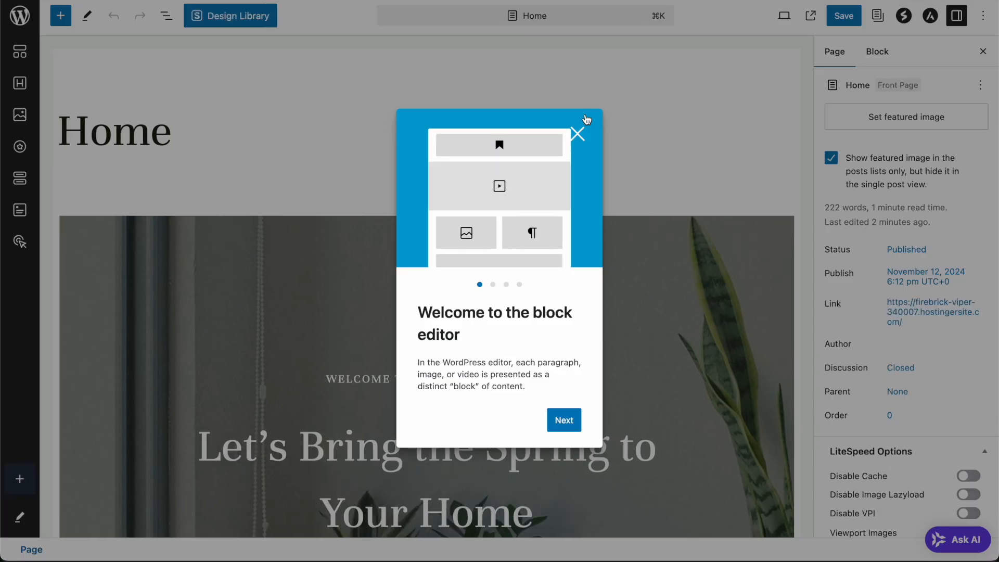
# - Close the block editor welcome guide and return to the page-level settings
pyautogui.click(578, 134)
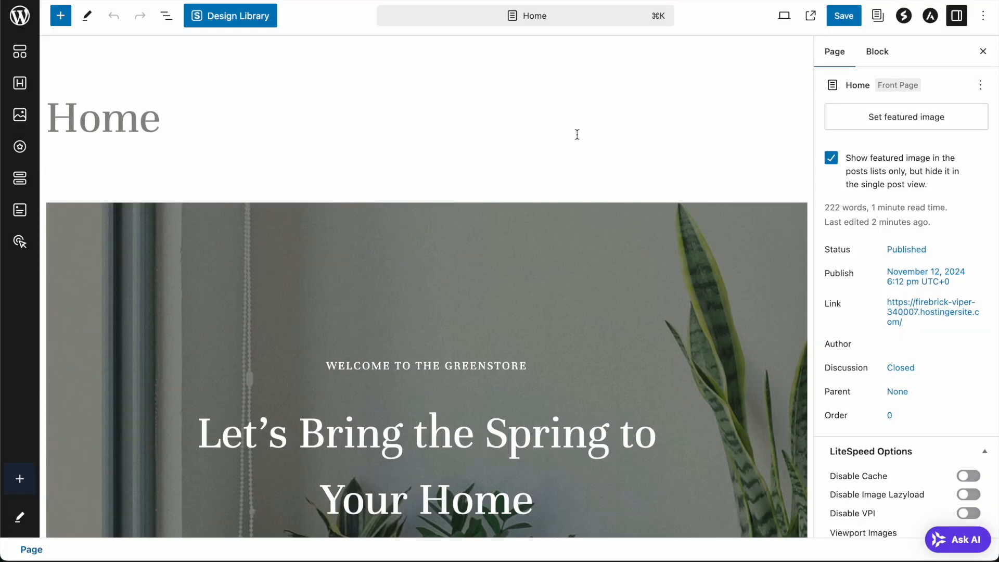
pyautogui.scroll(-3, 394, 178)
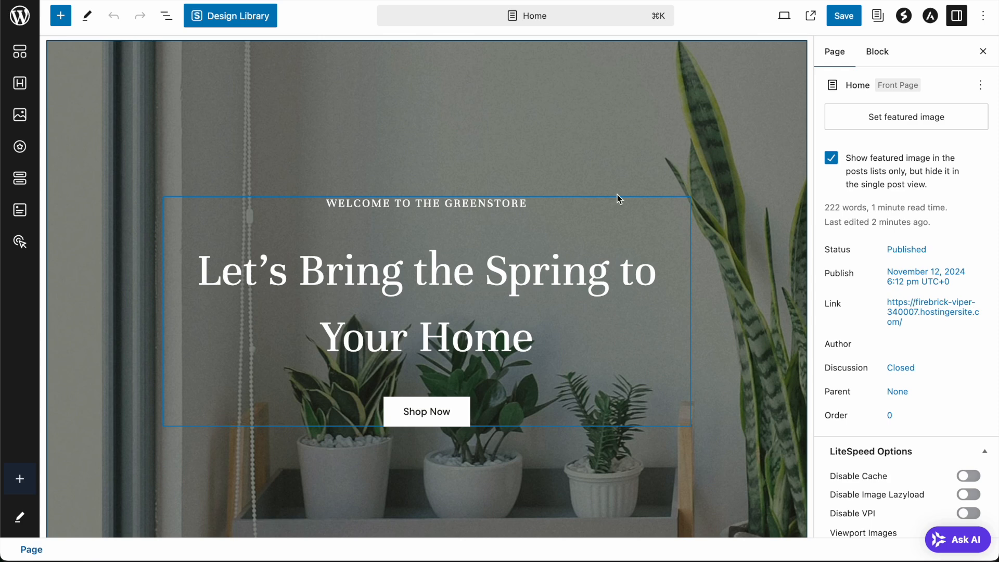
pyautogui.click(887, 52)
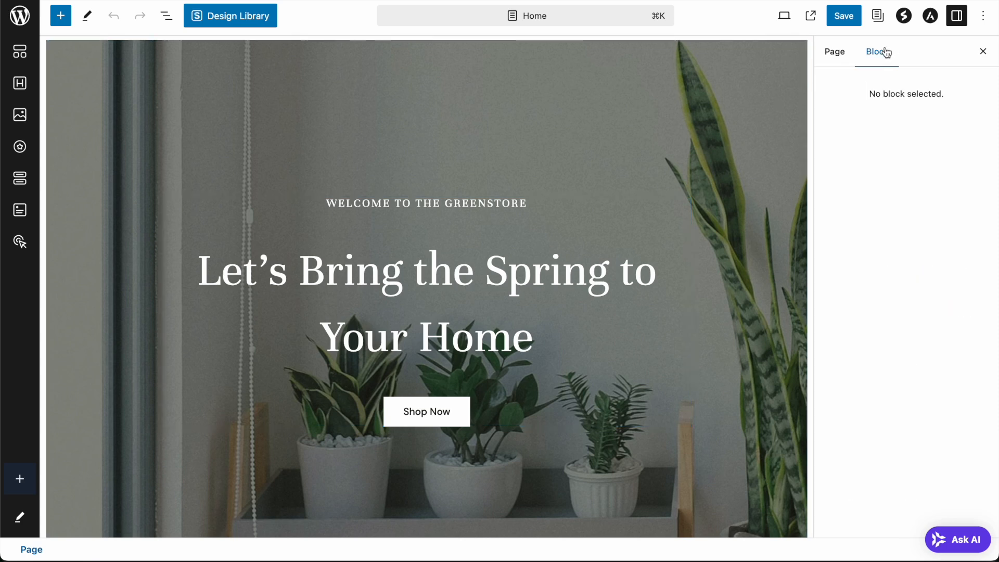
pyautogui.click(834, 52)
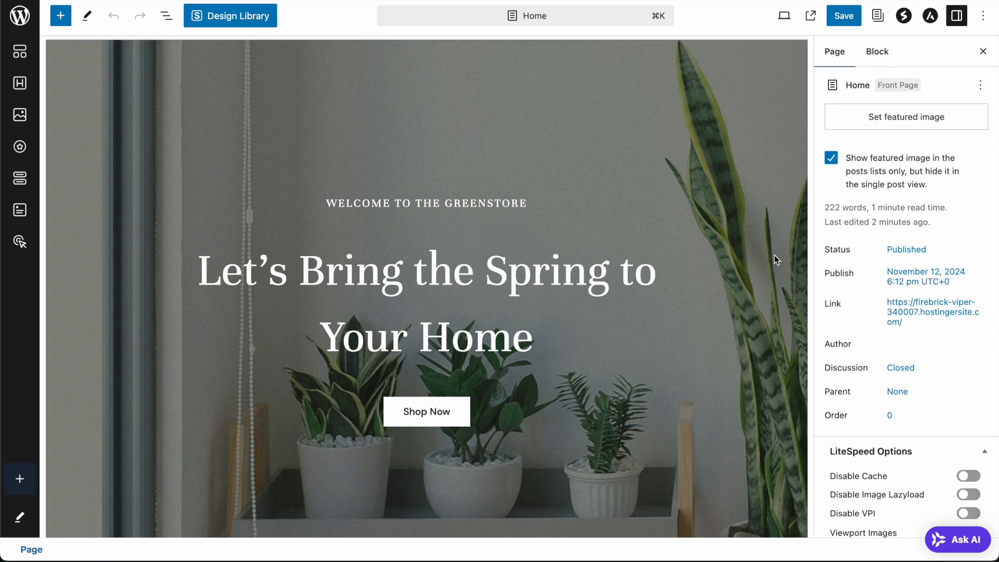
# - Replace the hero heading with 'Fresh plants and flowers delivered to your door'
pyautogui.click(446, 274)
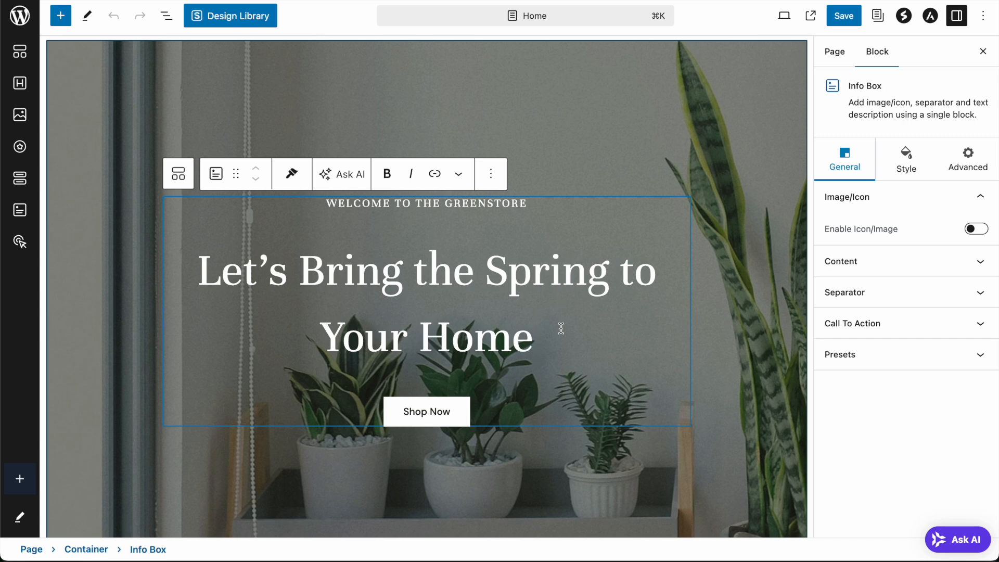
pyautogui.moveTo(561, 329); pyautogui.dragTo(300, 270)
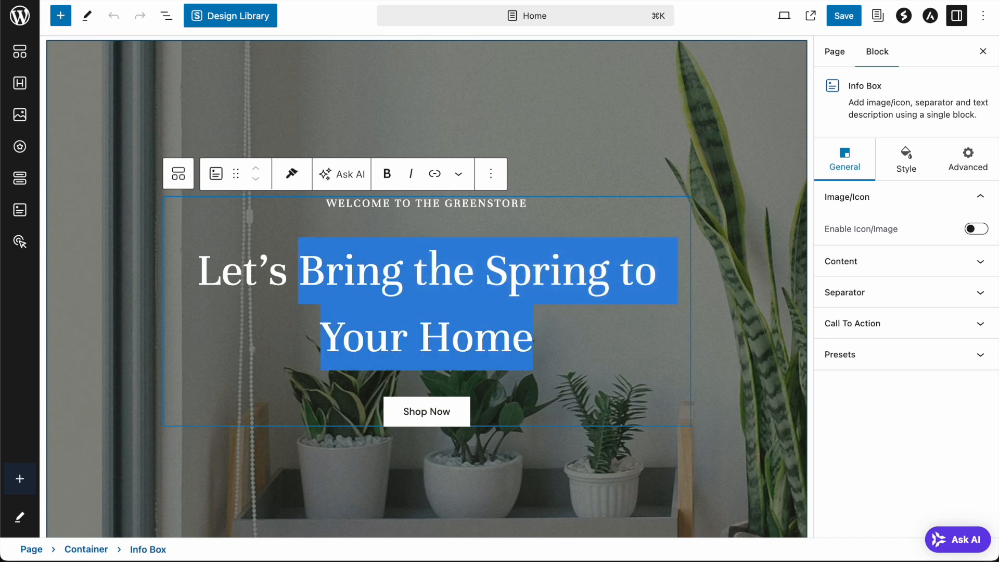
pyautogui.press('Left')
pyautogui.hotkey('alt', 'Left')
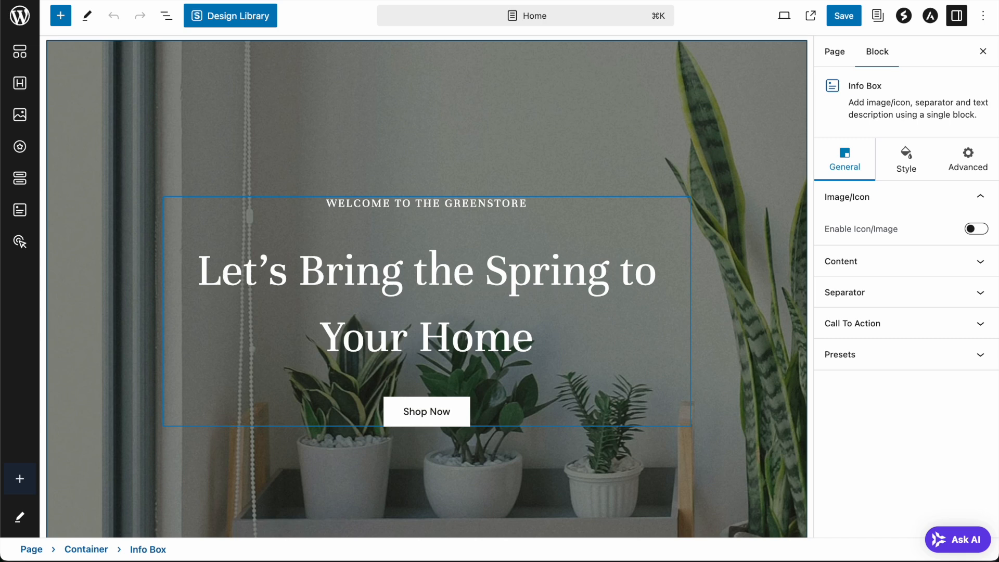
pyautogui.press('super+a')
pyautogui.write('Fr')
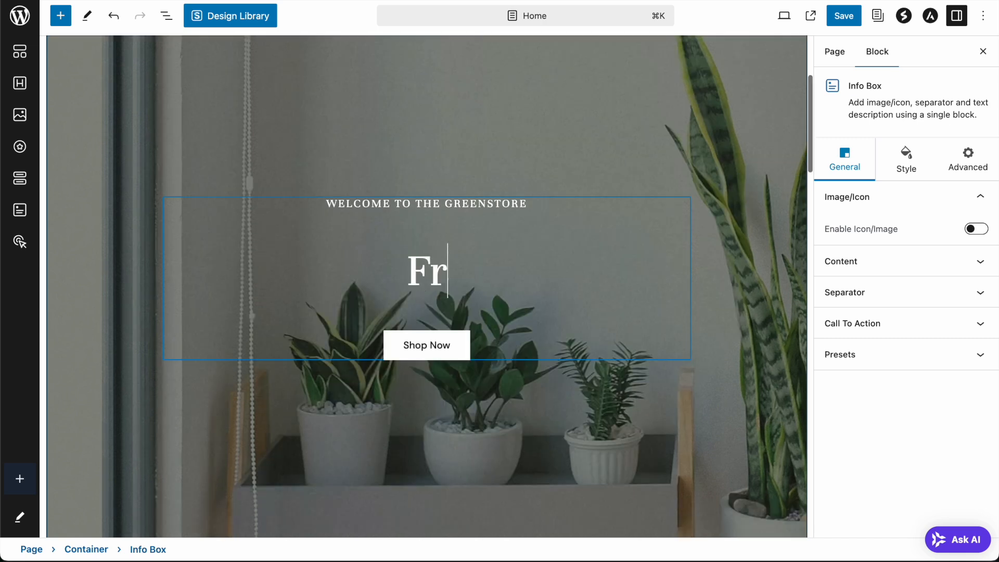
pyautogui.write('esh p')
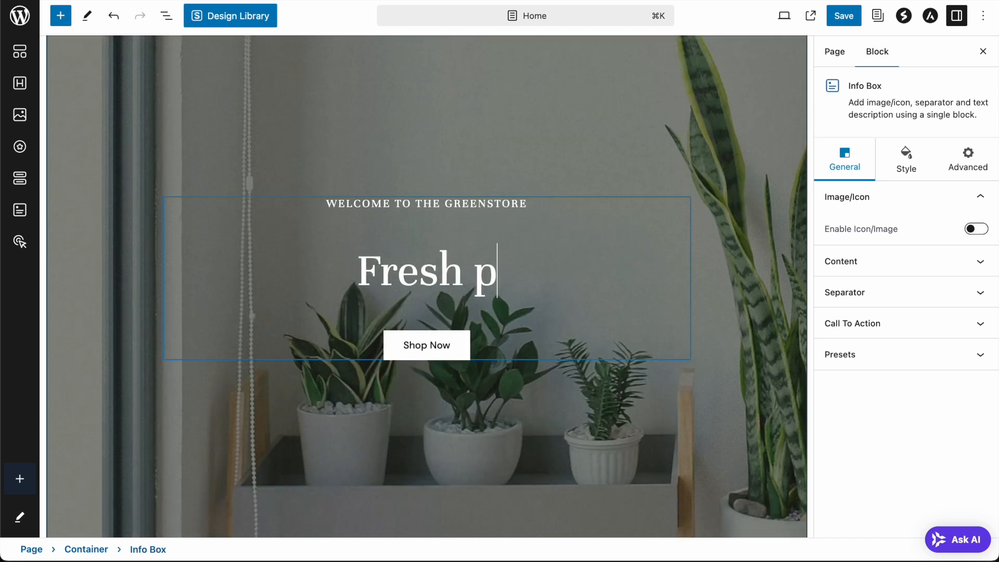
pyautogui.write('lants and flowers delivered to your door')
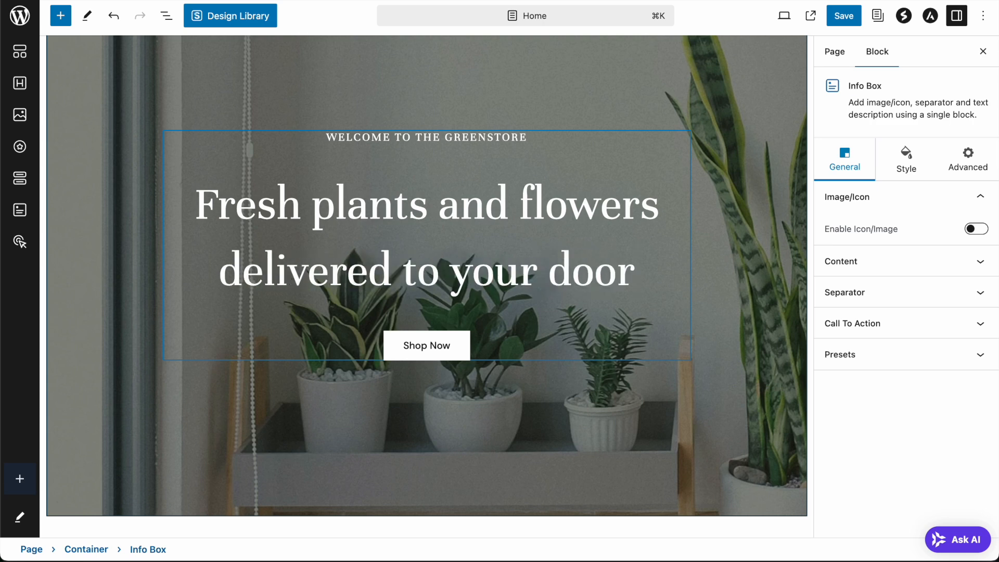
# - Save the Home page with the new hero heading
pyautogui.click(715, 293)
pyautogui.scroll(3, 715, 294)
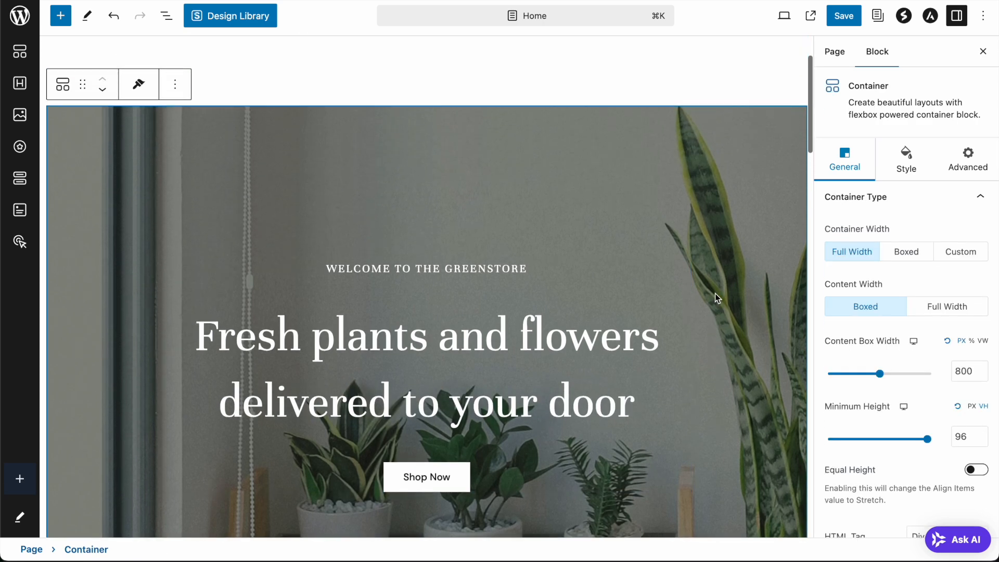
pyautogui.scroll(-2, 712, 187)
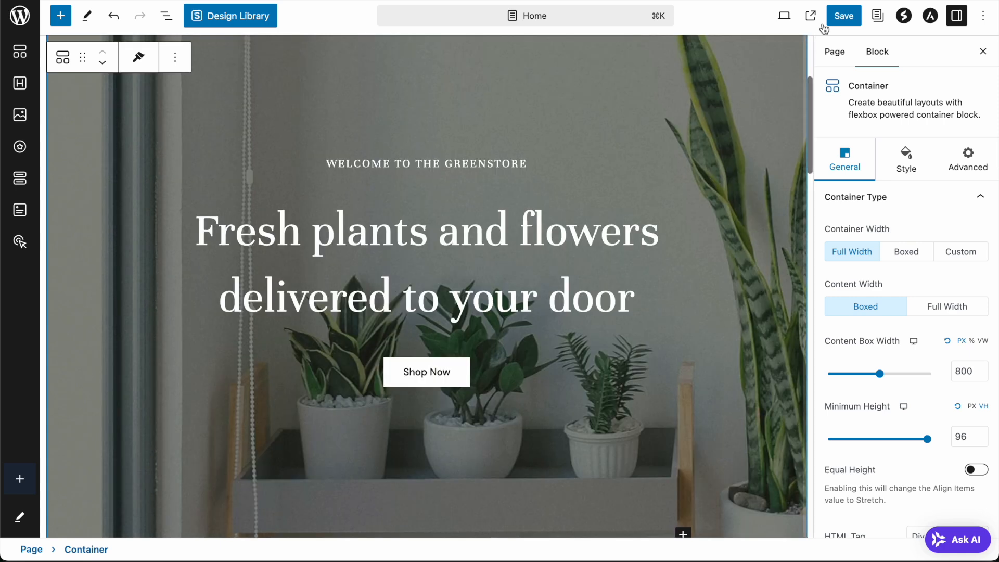
pyautogui.click(843, 16)
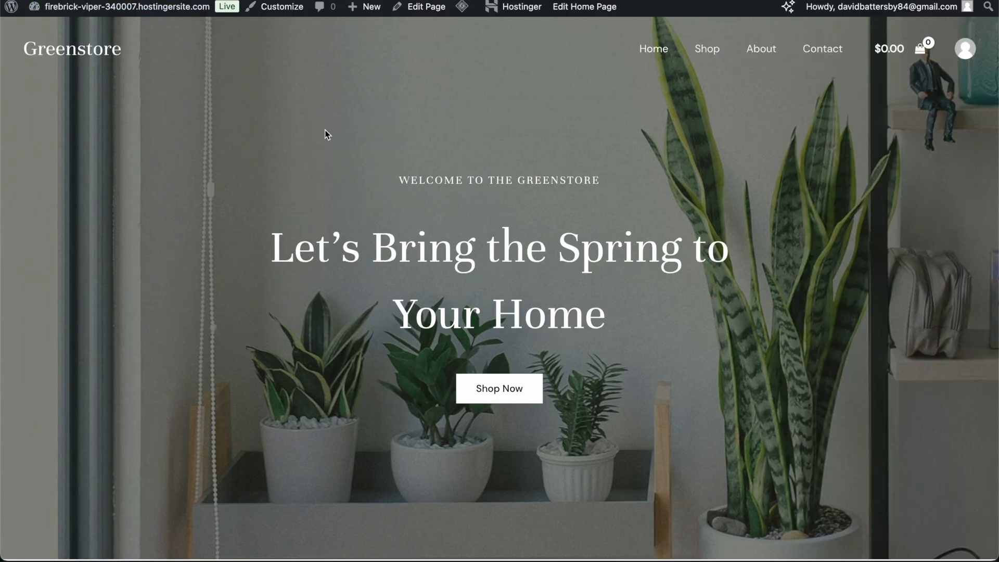
pyautogui.press('super+r')
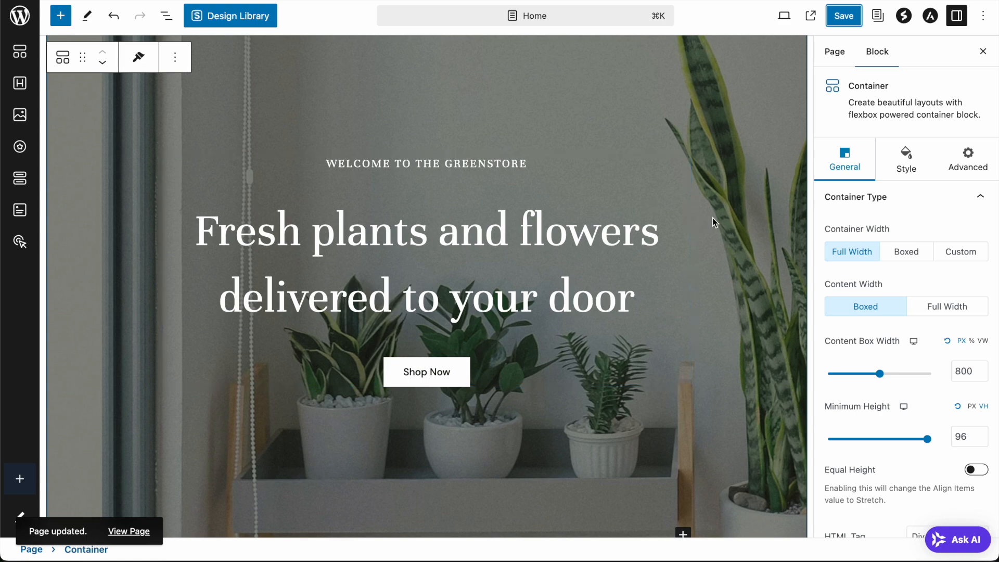
pyautogui.scroll(-5, 717, 211)
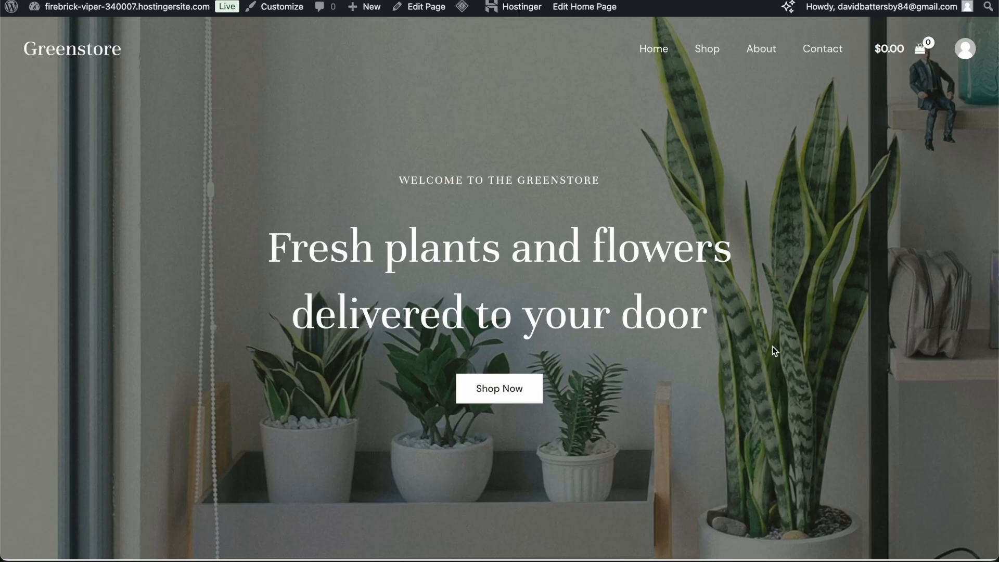
pyautogui.scroll(-10, 772, 345)
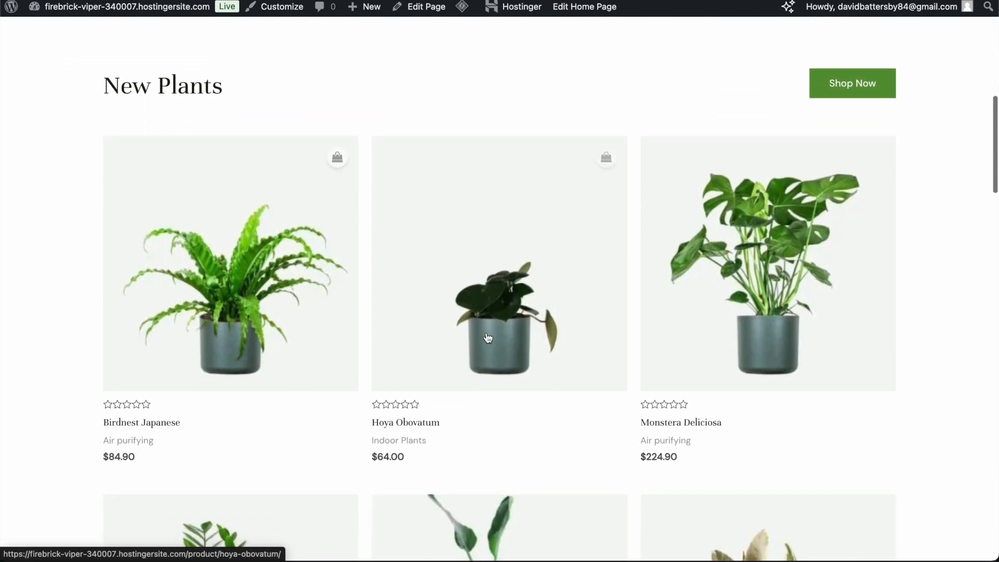
pyautogui.scroll(-10, 488, 338)
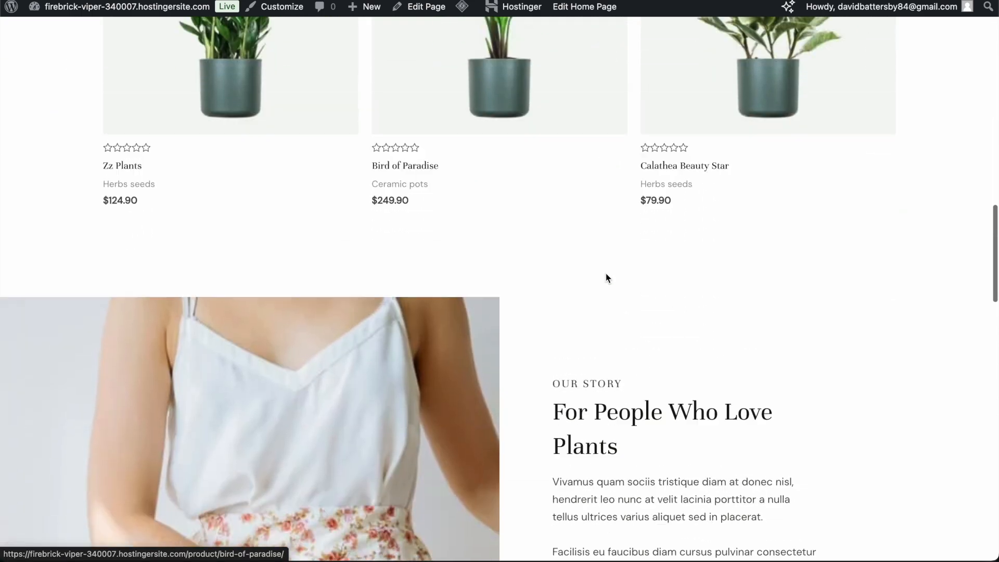
pyautogui.scroll(5, 606, 276)
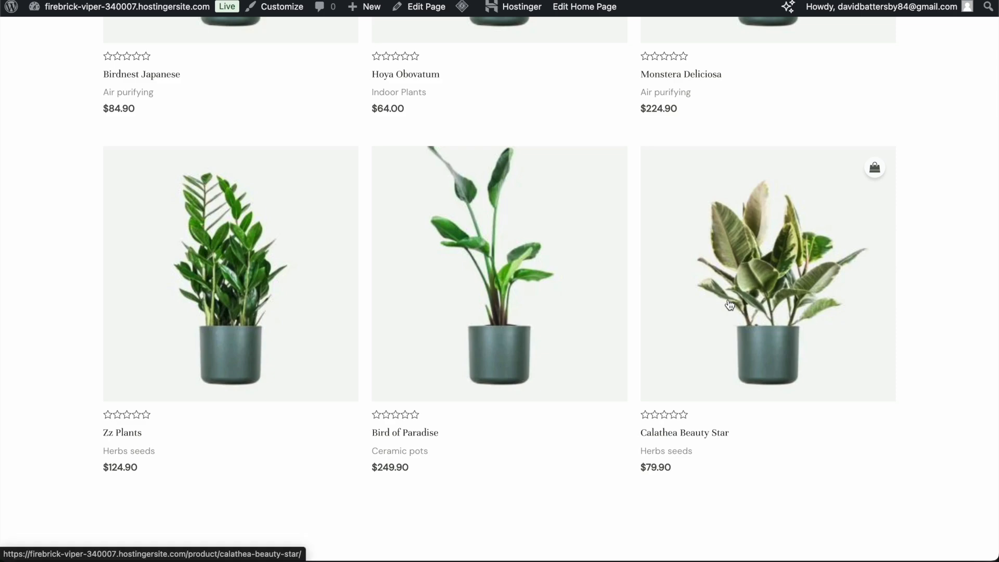
pyautogui.scroll(5, 730, 304)
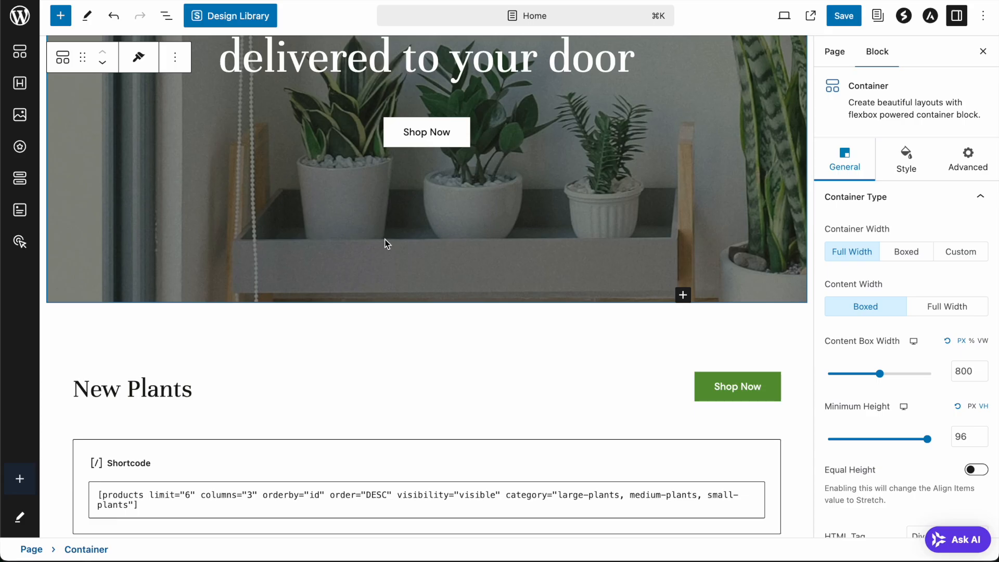
pyautogui.scroll(-4, 385, 243)
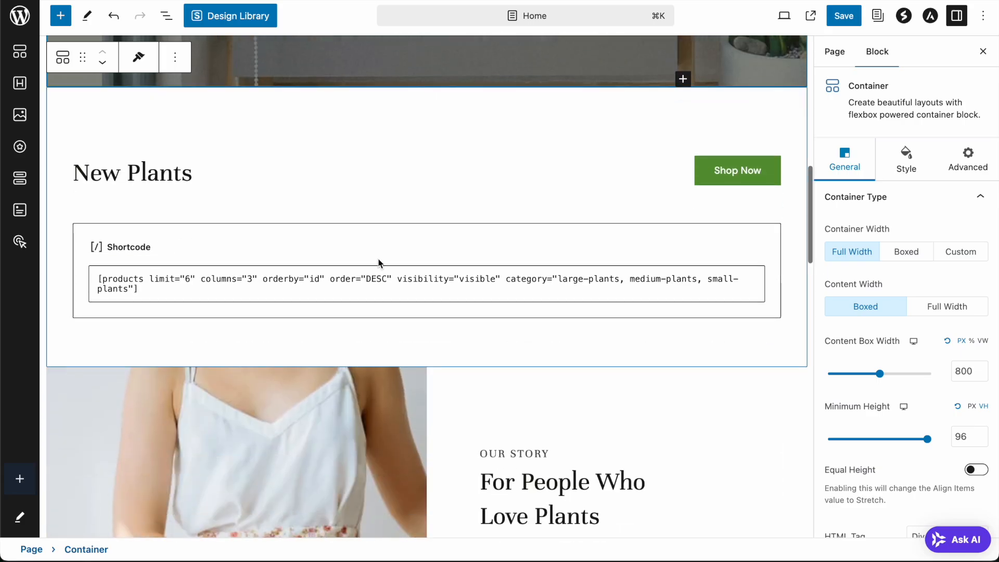
# - Change the New Plants shortcode from limit="6" to limit="3" and save the Home page
pyautogui.click(263, 289)
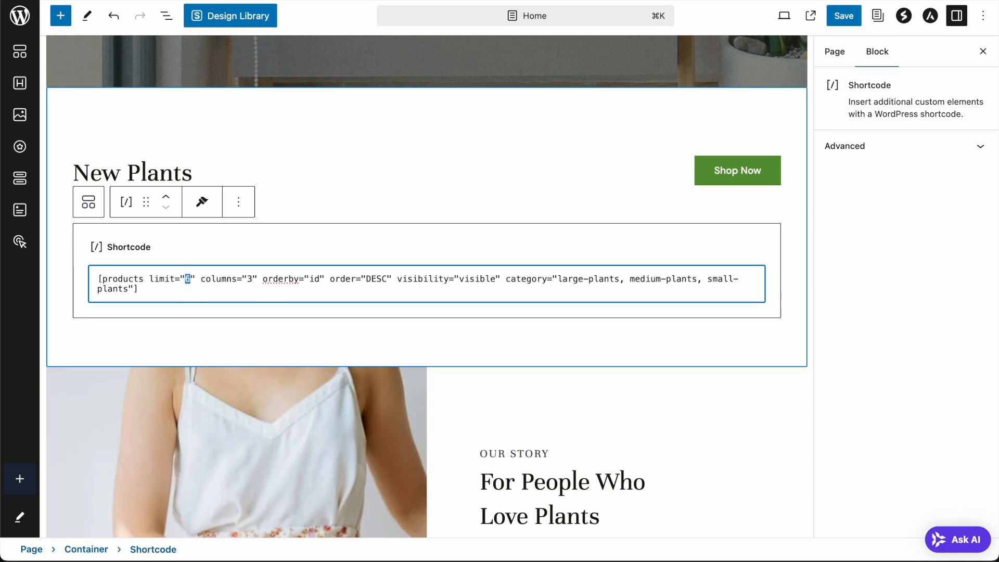
pyautogui.write('3')
pyautogui.click(301, 254)
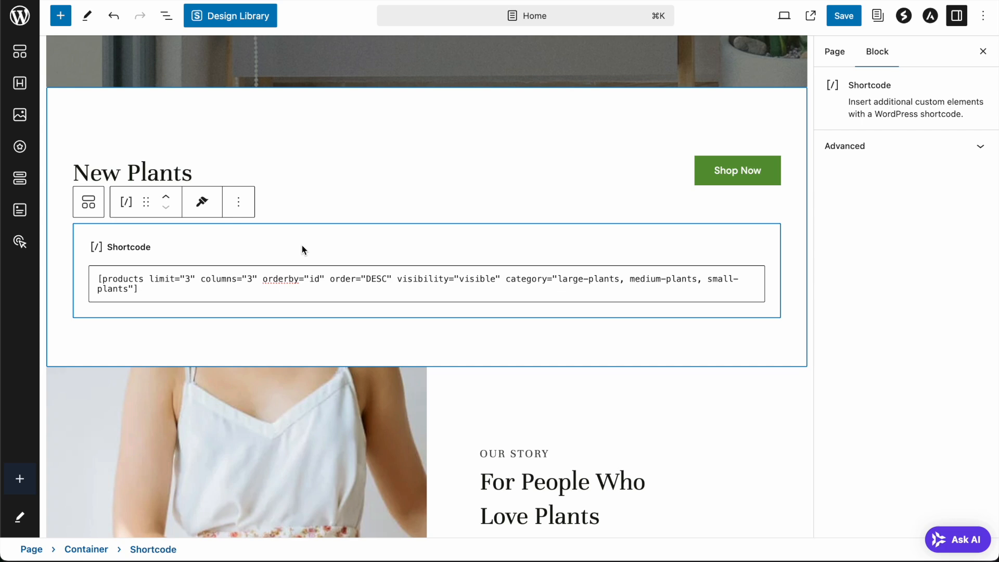
pyautogui.click(844, 16)
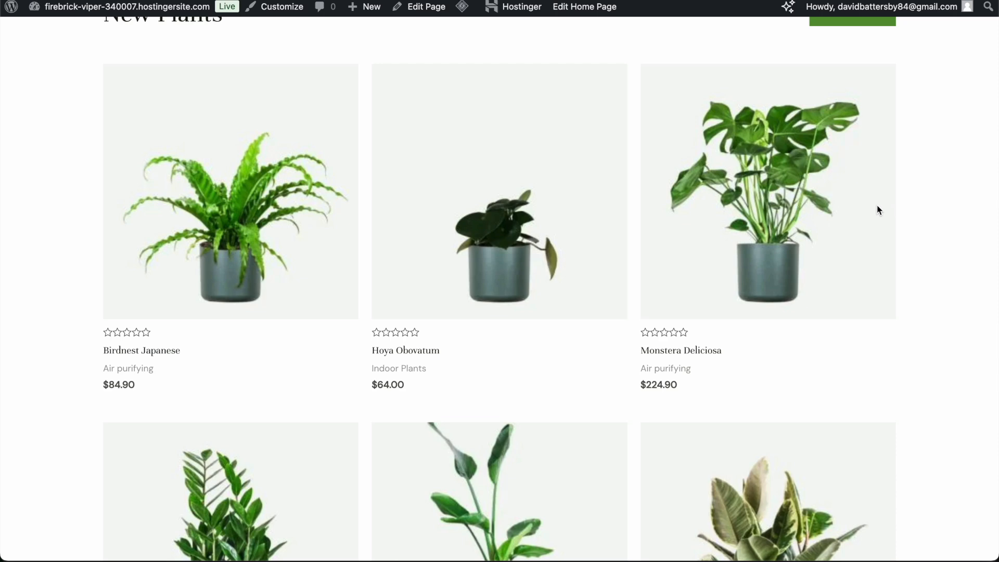
pyautogui.scroll(2, 935, 189)
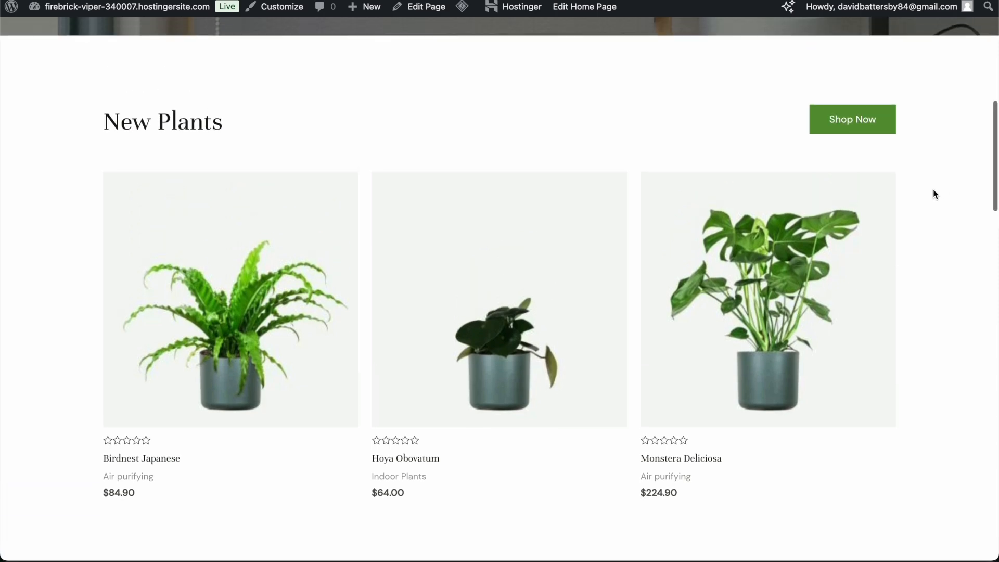
# - Select the New Plants heading for editing
pyautogui.scroll(-3, 934, 189)
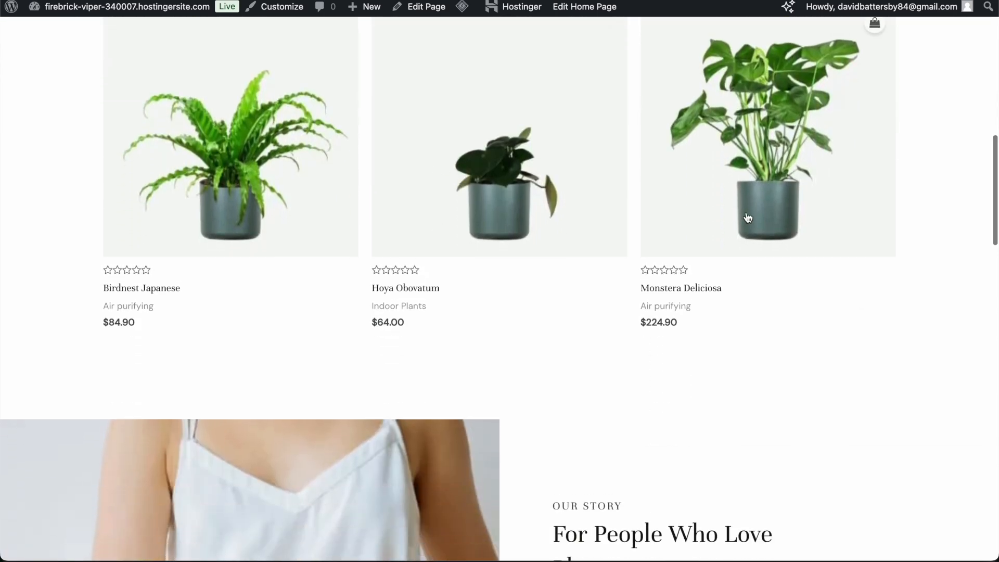
pyautogui.scroll(4, 740, 218)
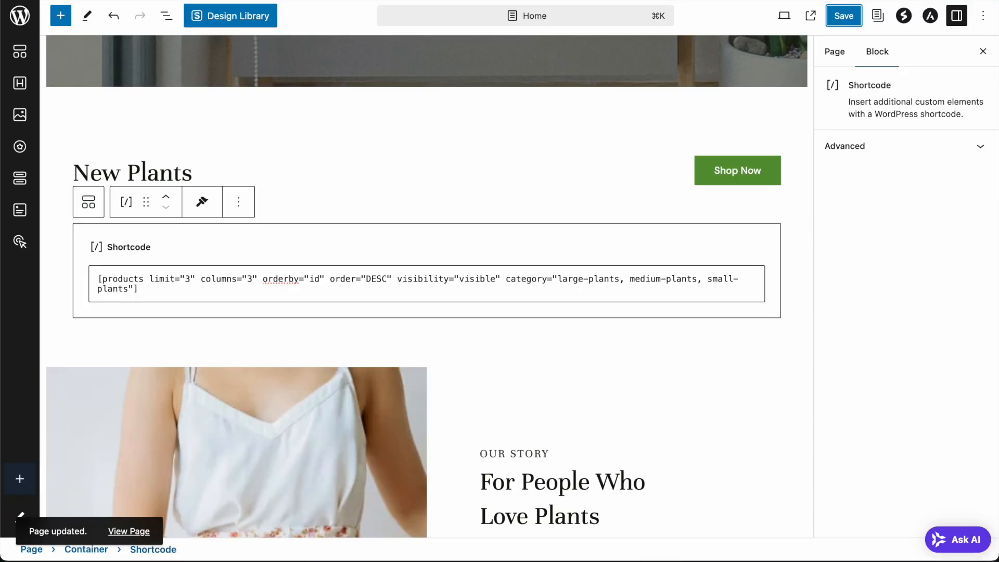
pyautogui.click(149, 171)
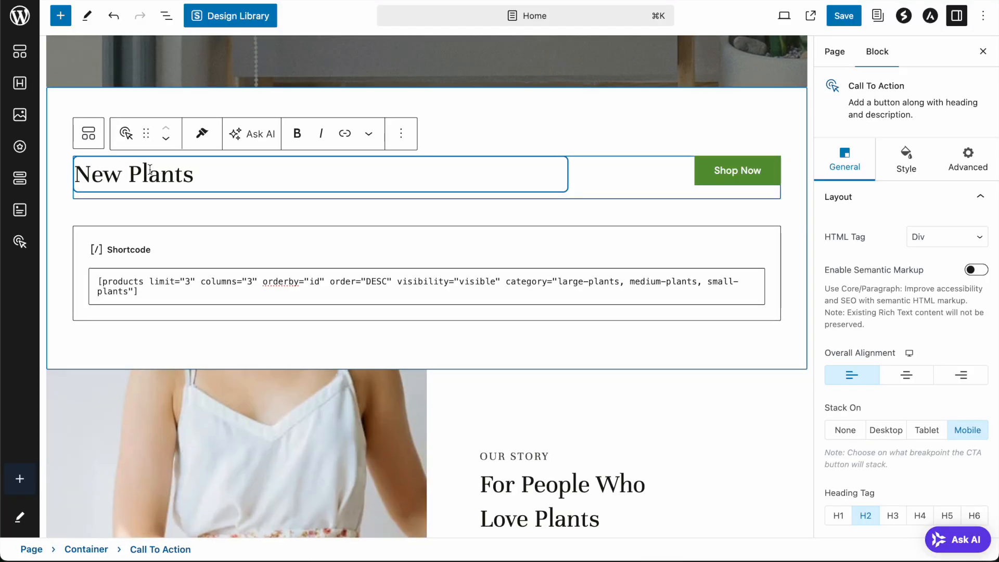
pyautogui.scroll(-2, 149, 172)
pyautogui.scroll(3, 252, 217)
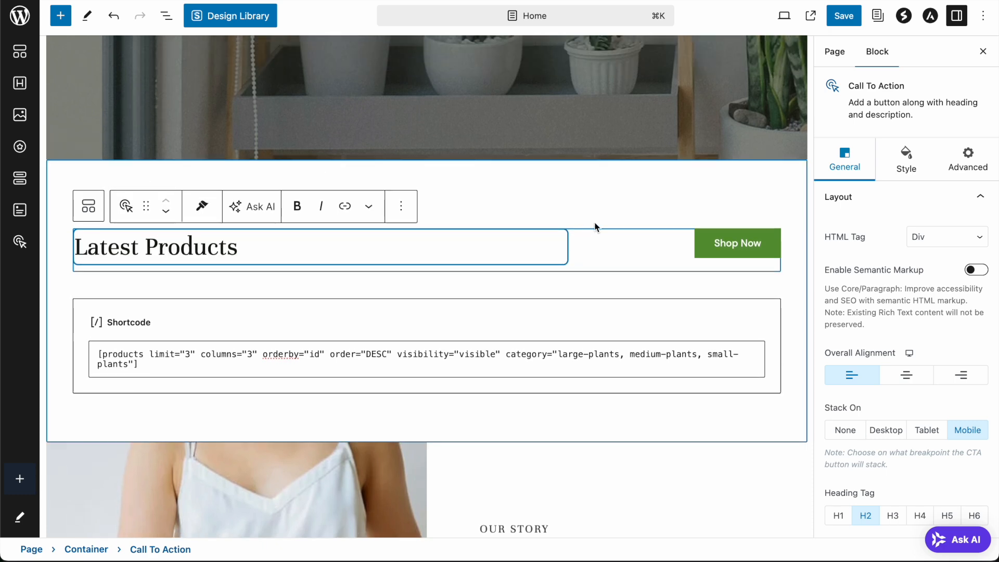
# - Select the container surrounding the products and Our Story section
pyautogui.click(610, 221)
pyautogui.scroll(-5, 611, 221)
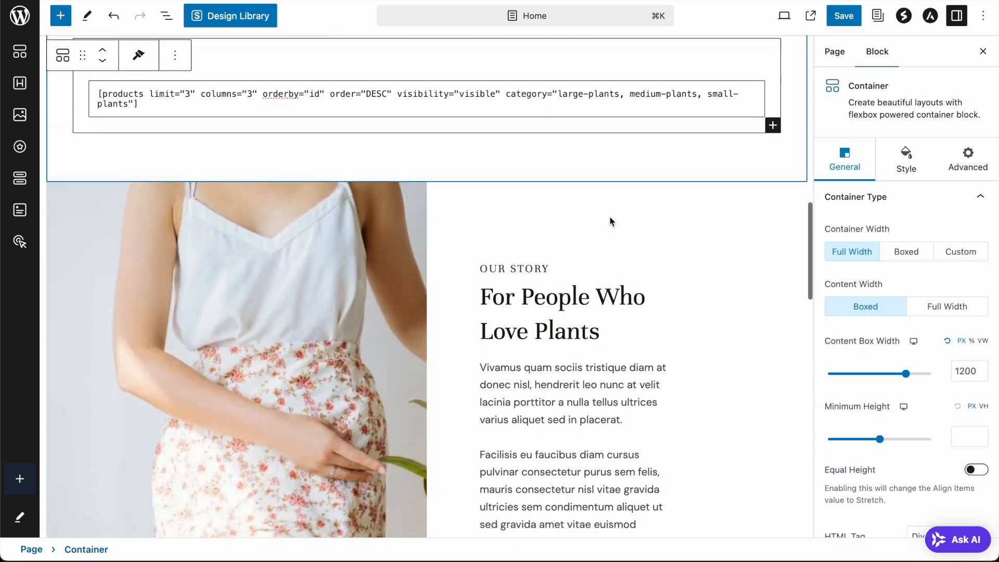
pyautogui.scroll(-4, 611, 221)
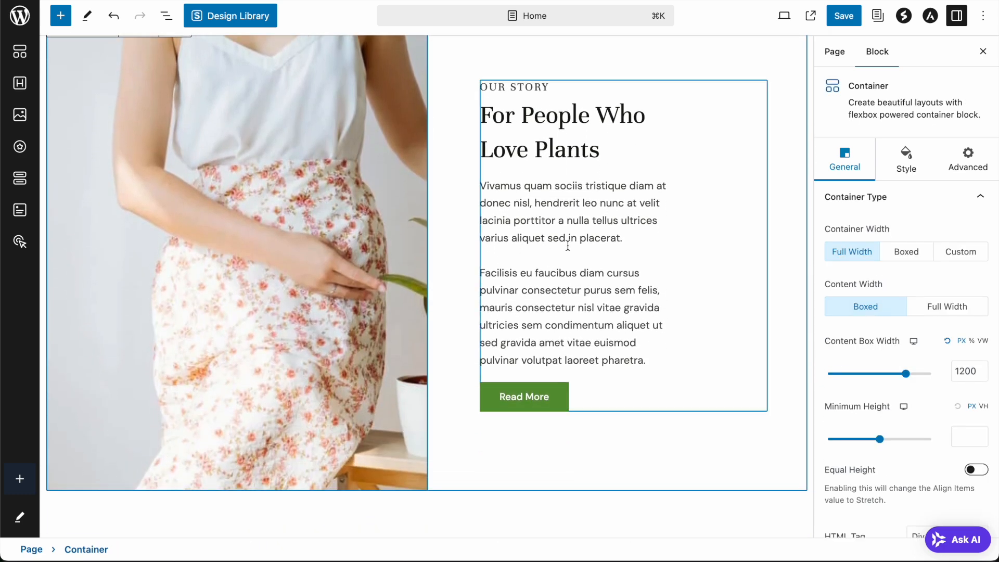
pyautogui.scroll(1, 567, 246)
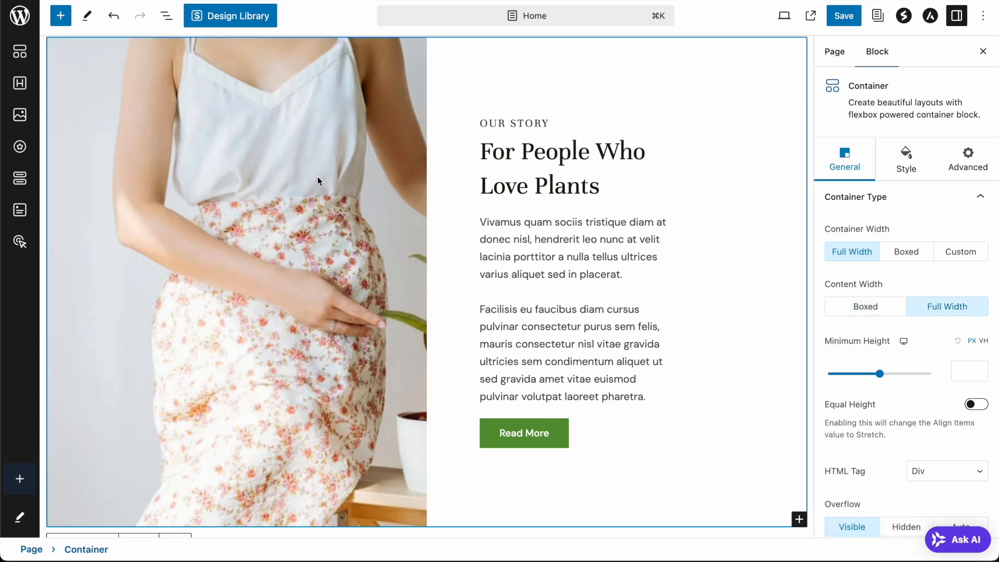
pyautogui.scroll(2, 314, 197)
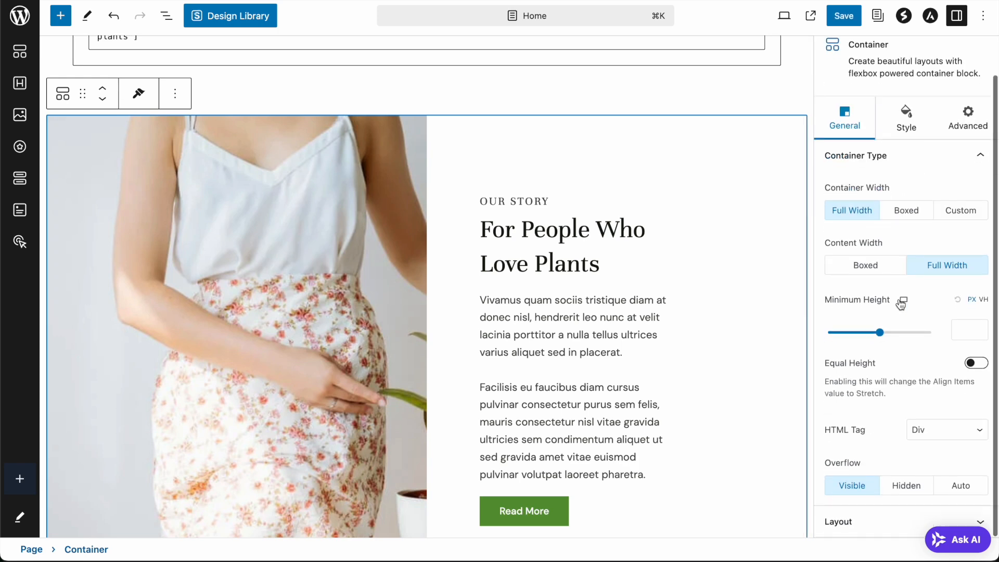
# - Set the background image position to Custom with X -139 and Y -50
pyautogui.click(907, 164)
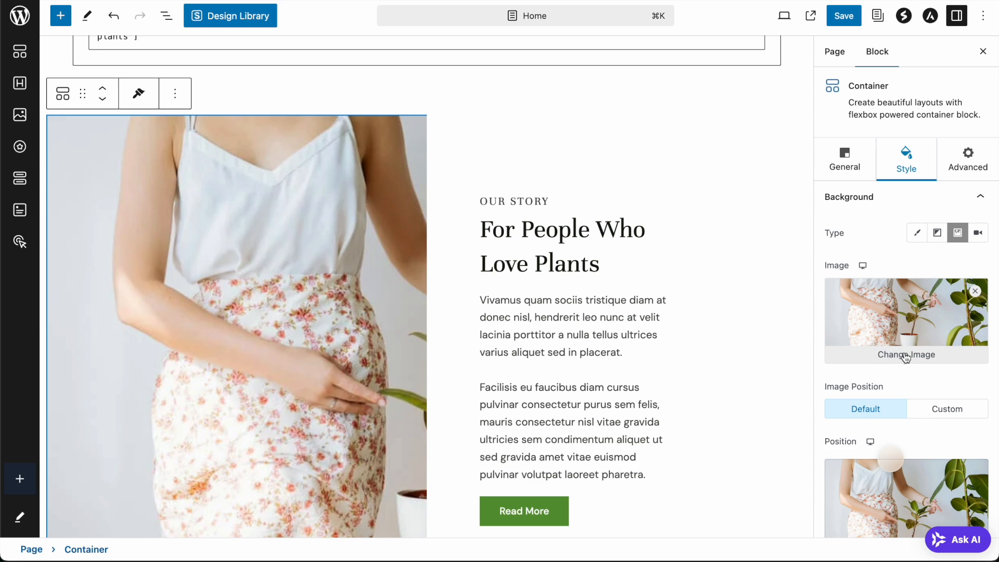
pyautogui.scroll(-5, 910, 323)
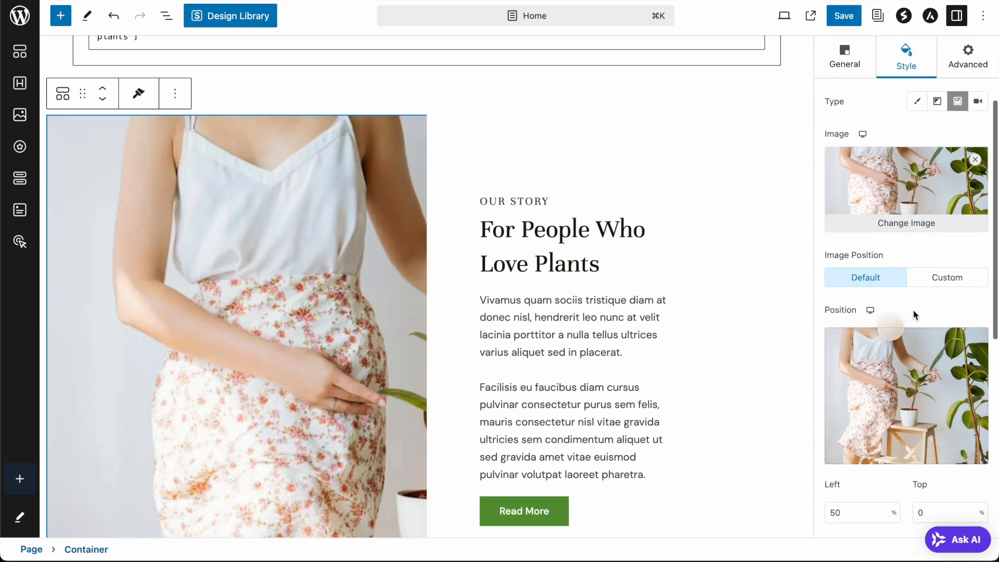
pyautogui.click(929, 282)
pyautogui.scroll(-2, 920, 319)
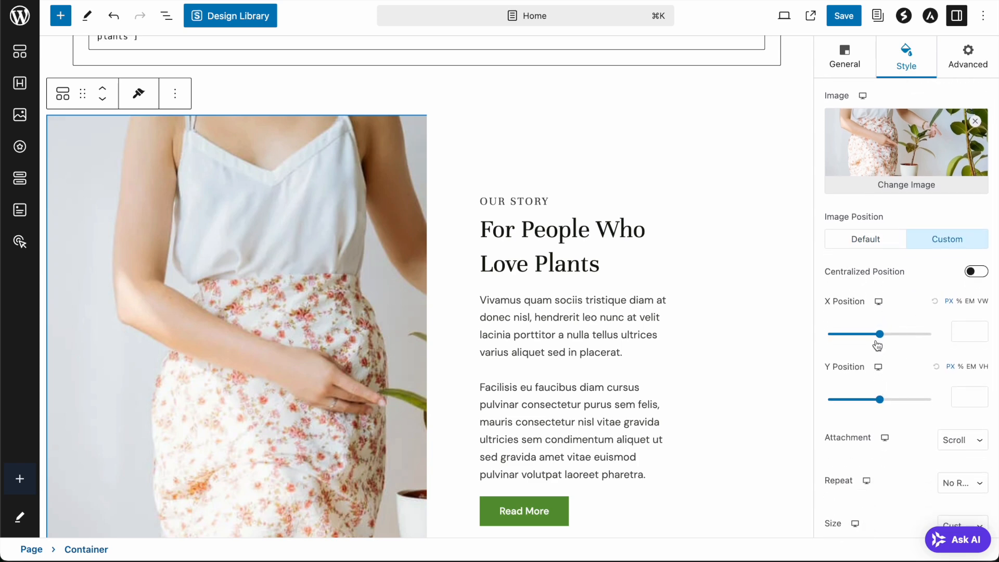
pyautogui.moveTo(879, 339)
pyautogui.mouseDown()
pyautogui.moveTo(845, 341)
pyautogui.moveTo(883, 340)
pyautogui.moveTo(873, 341)
pyautogui.mouseUp()
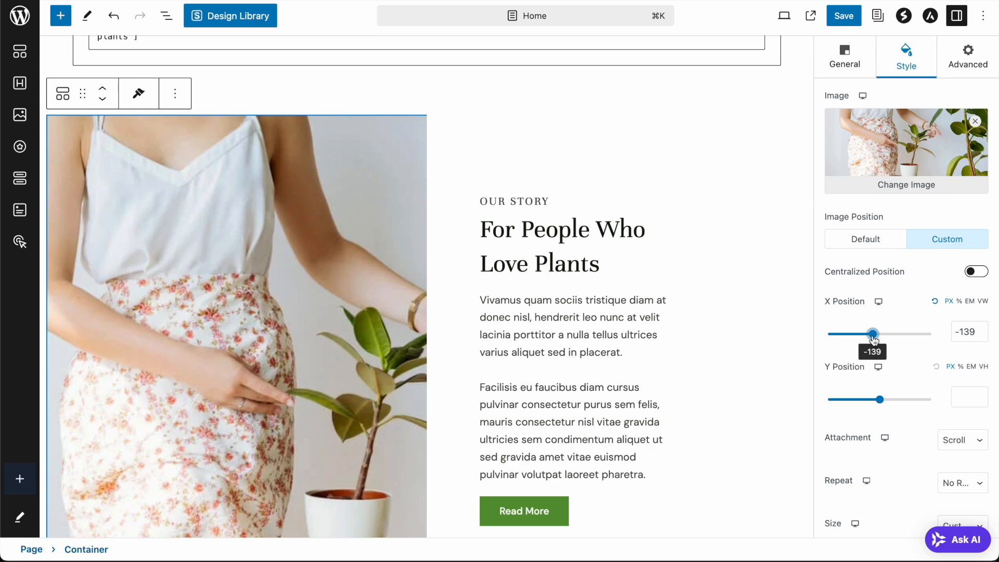
pyautogui.moveTo(880, 401)
pyautogui.mouseDown()
pyautogui.moveTo(854, 402)
pyautogui.moveTo(907, 402)
pyautogui.moveTo(877, 399)
pyautogui.mouseUp()
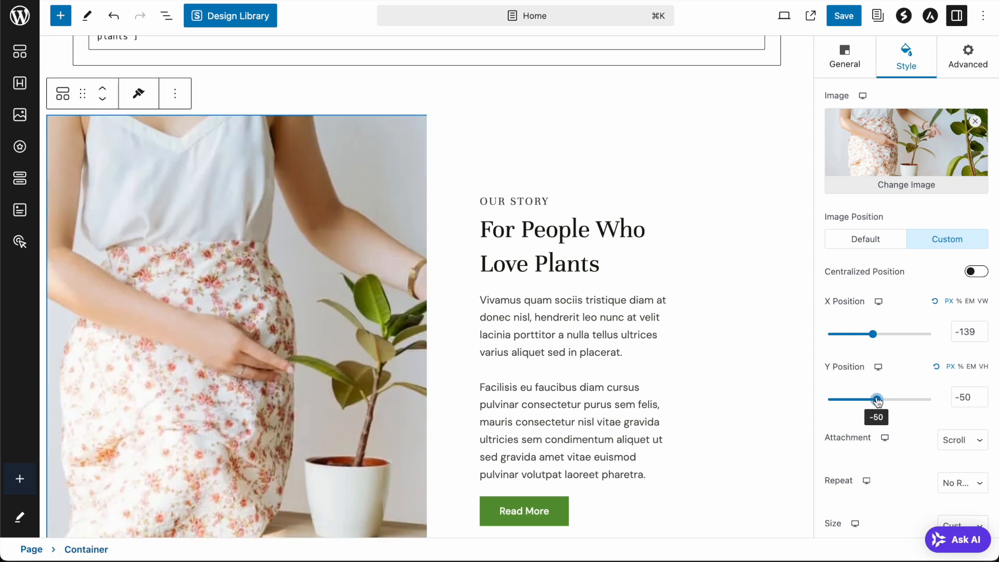
# - Scroll down the page and select the customer testimonials block
pyautogui.scroll(-2, 742, 300)
pyautogui.scroll(-3, 742, 301)
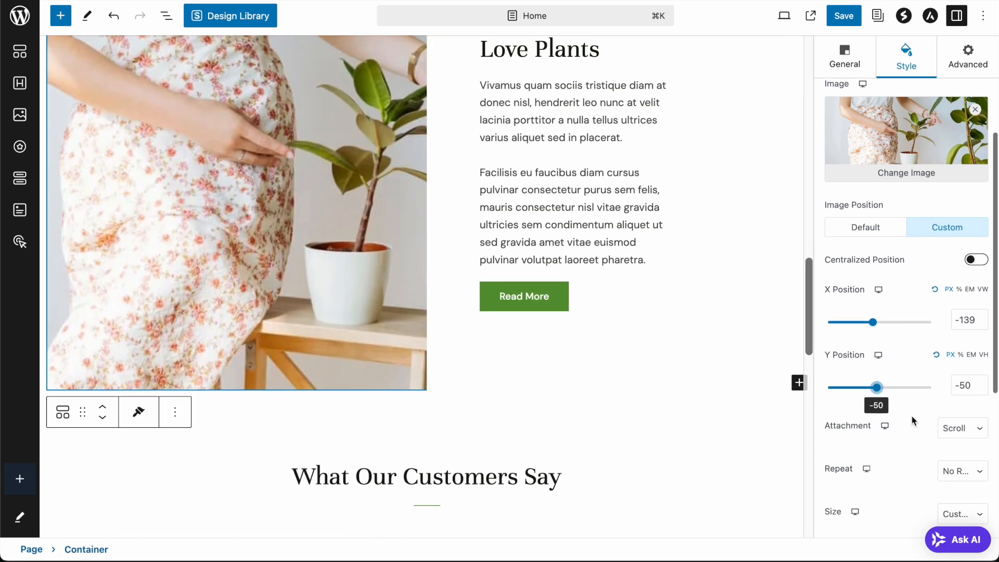
pyautogui.scroll(-2, 911, 416)
pyautogui.scroll(1, 911, 417)
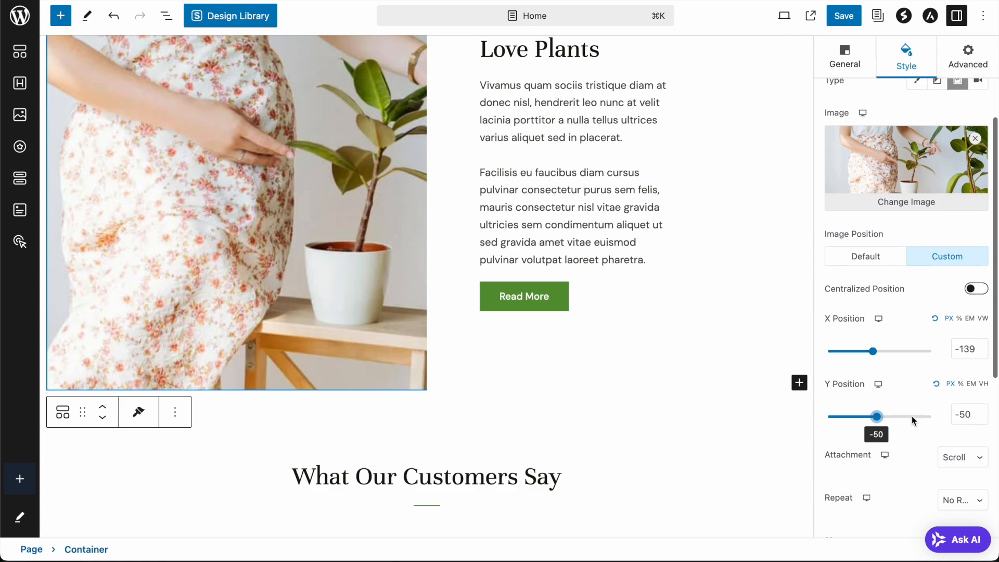
pyautogui.scroll(-4, 912, 416)
pyautogui.scroll(-7, 535, 157)
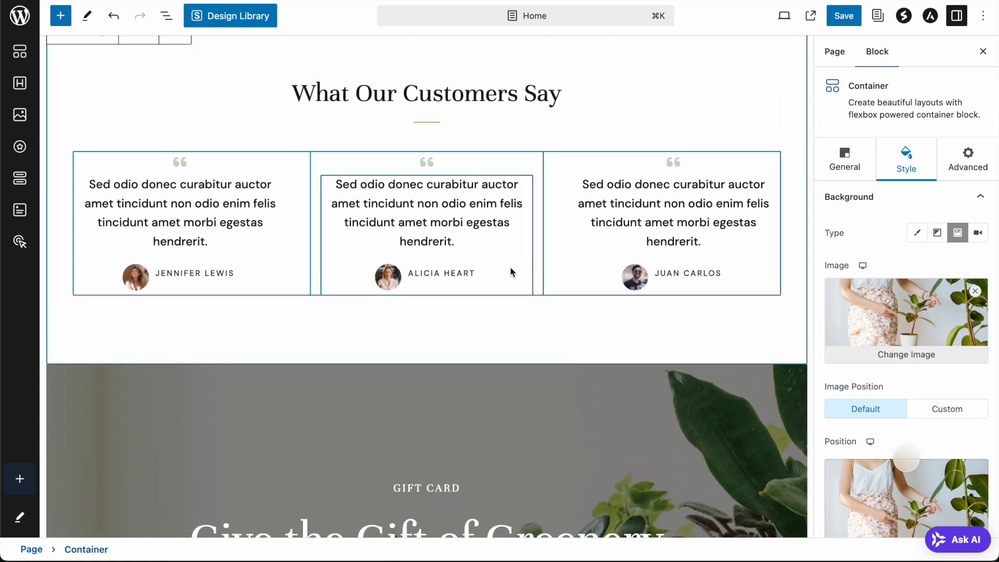
pyautogui.click(461, 230)
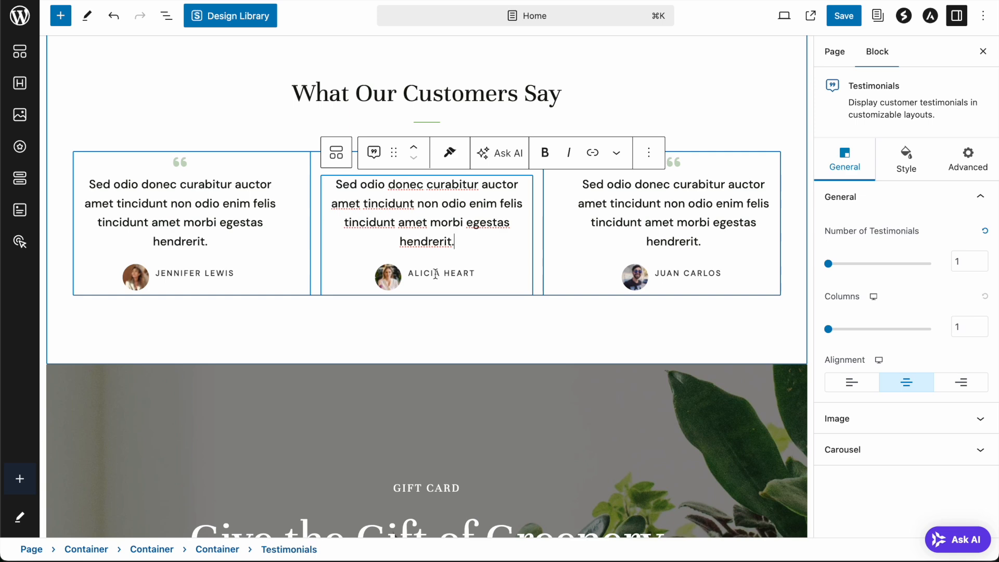
# - Retype the surname shown under the middle testimonial
pyautogui.click(488, 279)
pyautogui.doubleClick(443, 273)
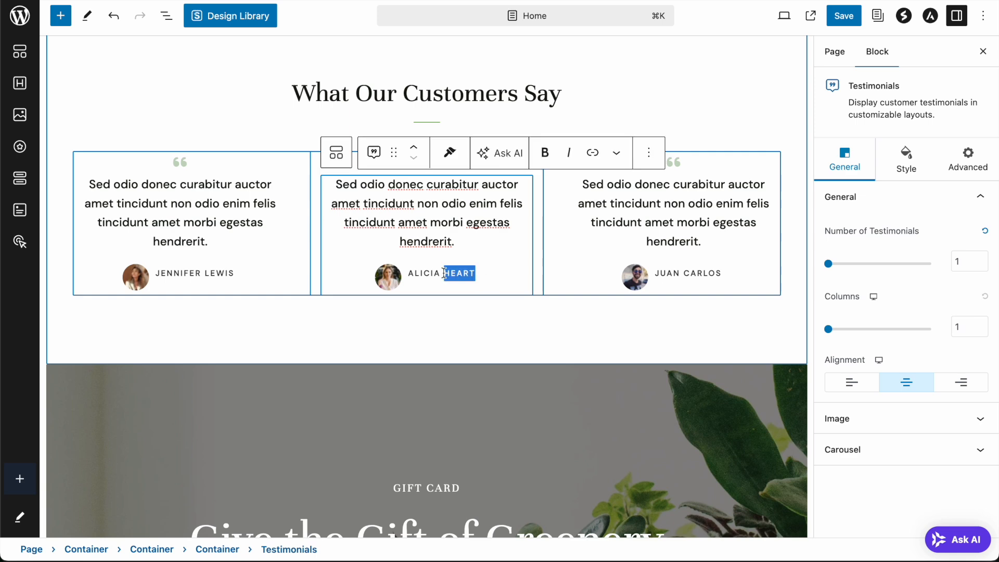
pyautogui.write('SMITH')
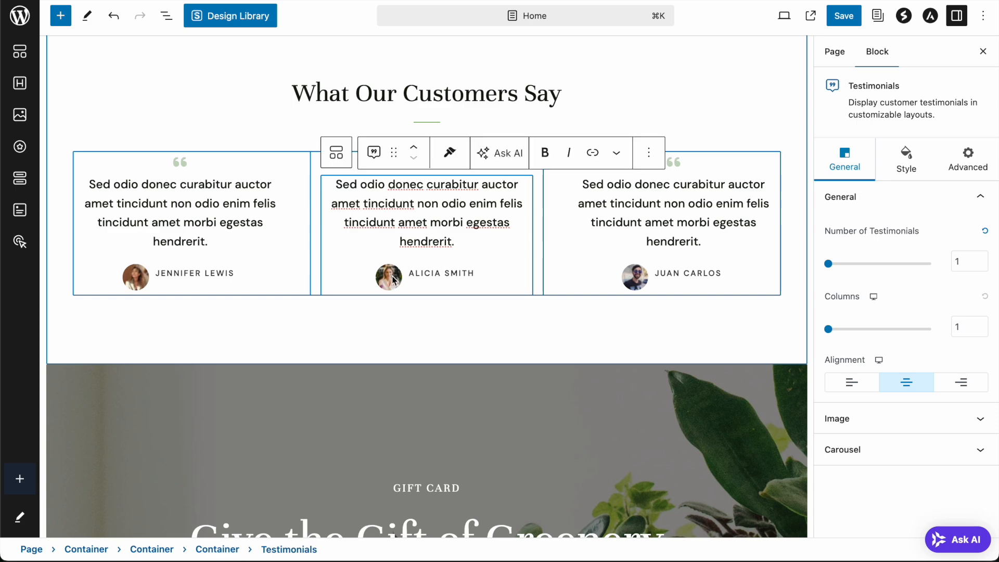
# - Set the testimonial avatar width to 40 px and keep the Circle style after trying Square
pyautogui.click(875, 419)
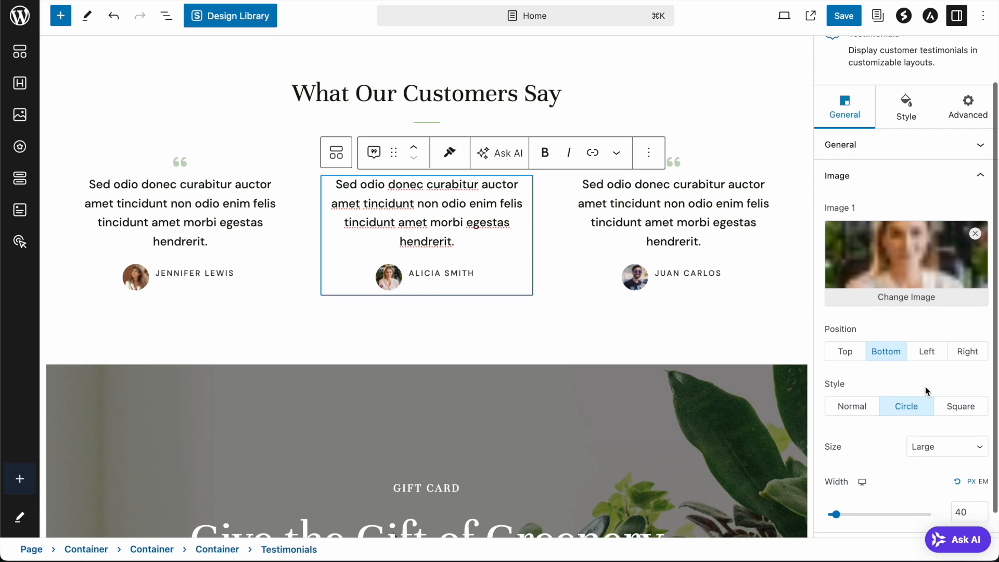
pyautogui.scroll(-1, 925, 386)
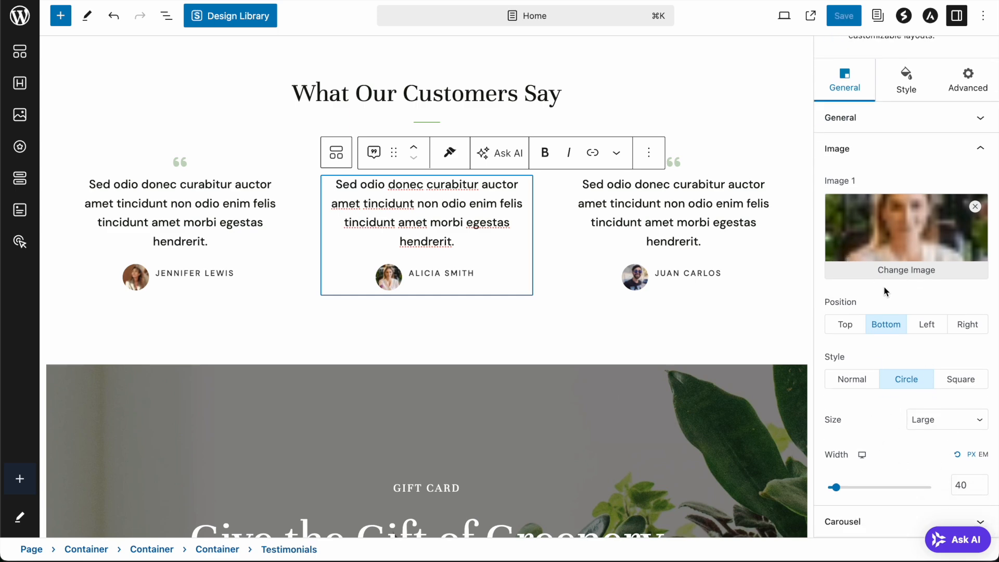
pyautogui.moveTo(836, 491)
pyautogui.mouseDown()
pyautogui.moveTo(853, 490)
pyautogui.moveTo(842, 492)
pyautogui.mouseUp()
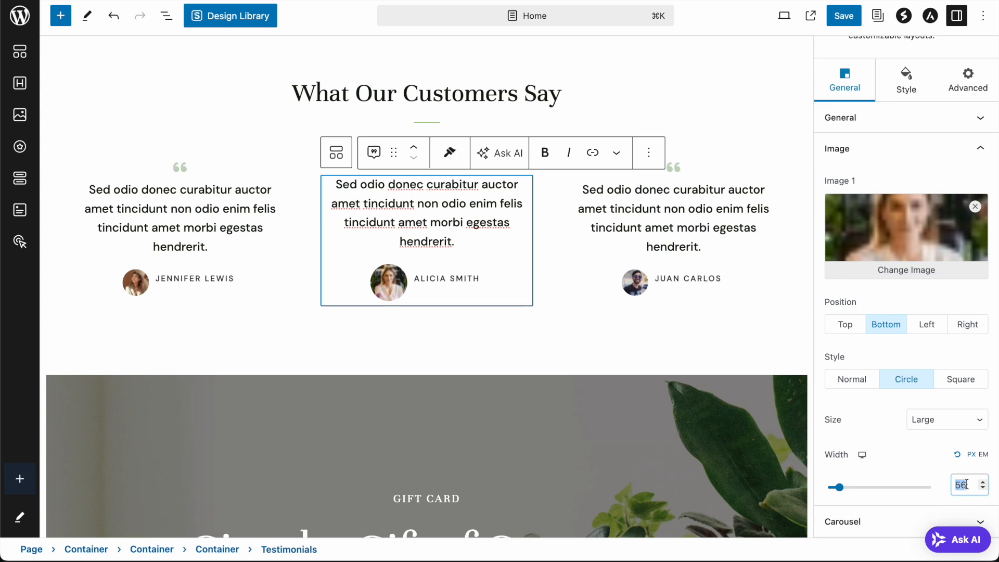
pyautogui.write('40')
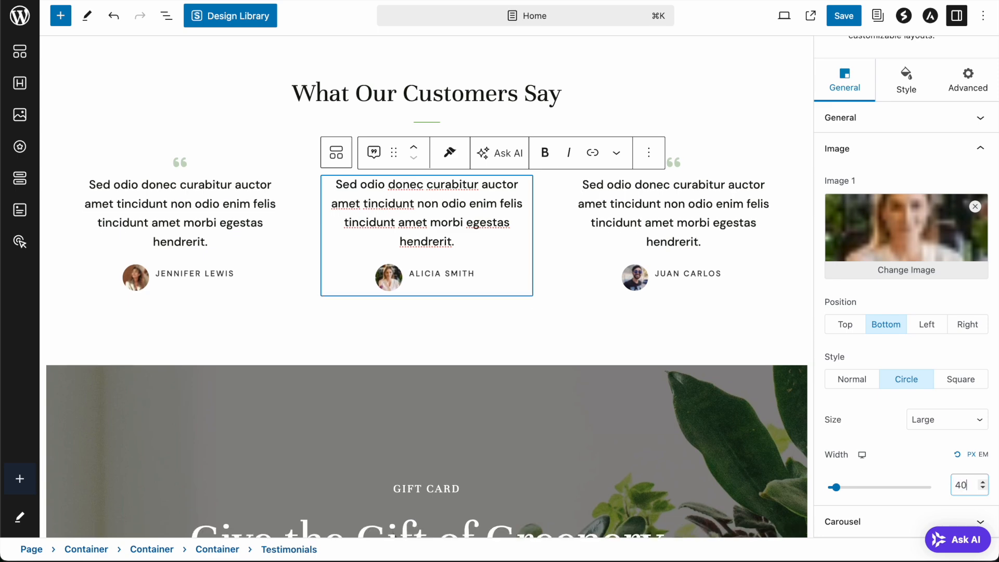
pyautogui.click(956, 385)
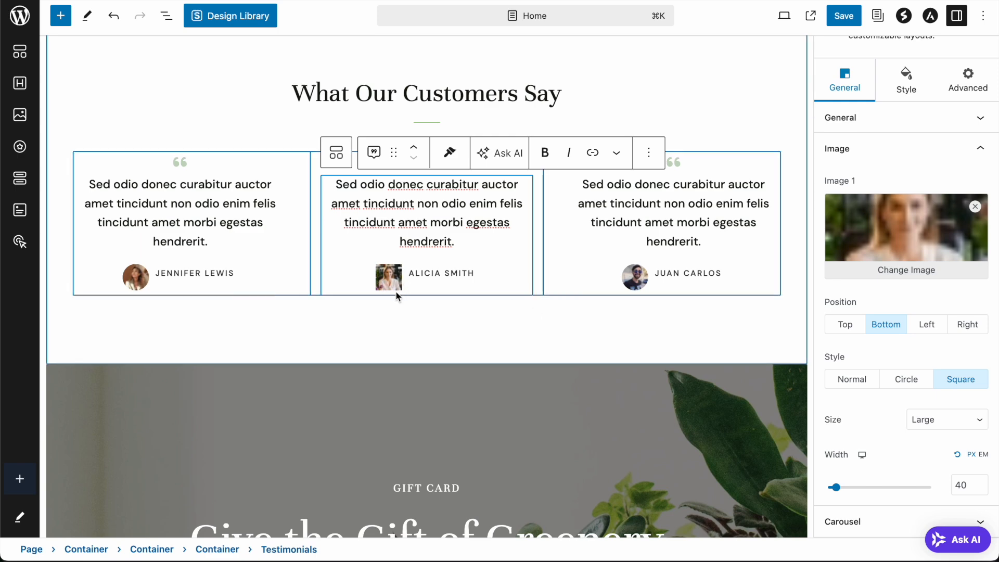
pyautogui.click(894, 385)
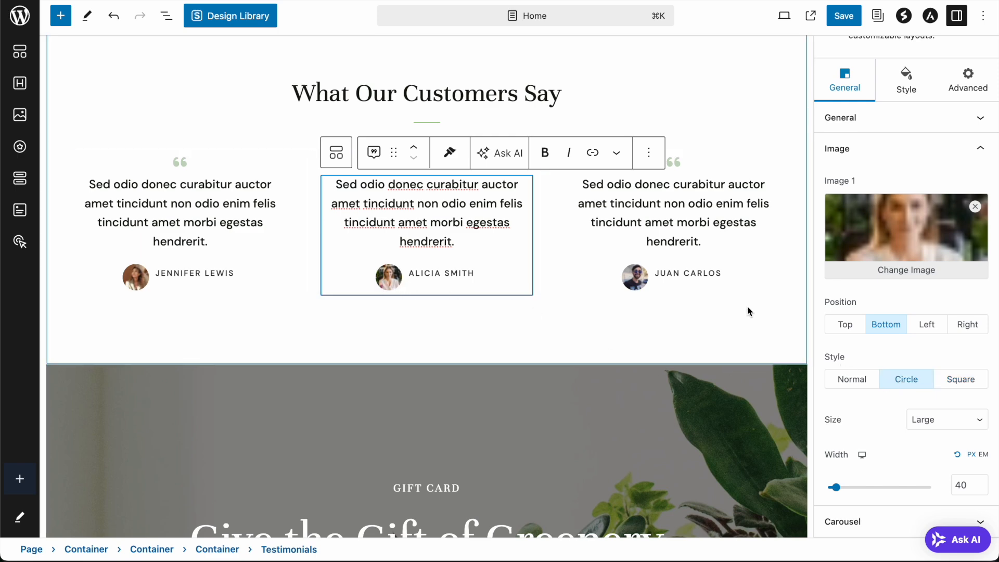
pyautogui.click(483, 316)
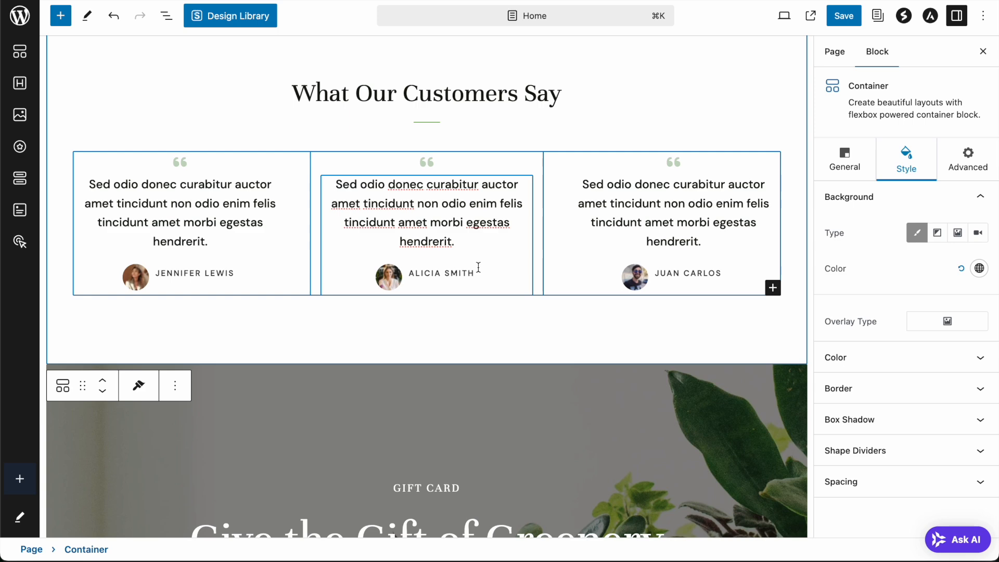
# - Replace the middle testimonial's quote icon with the Comment icon, found by searching 'comme'
pyautogui.click(425, 166)
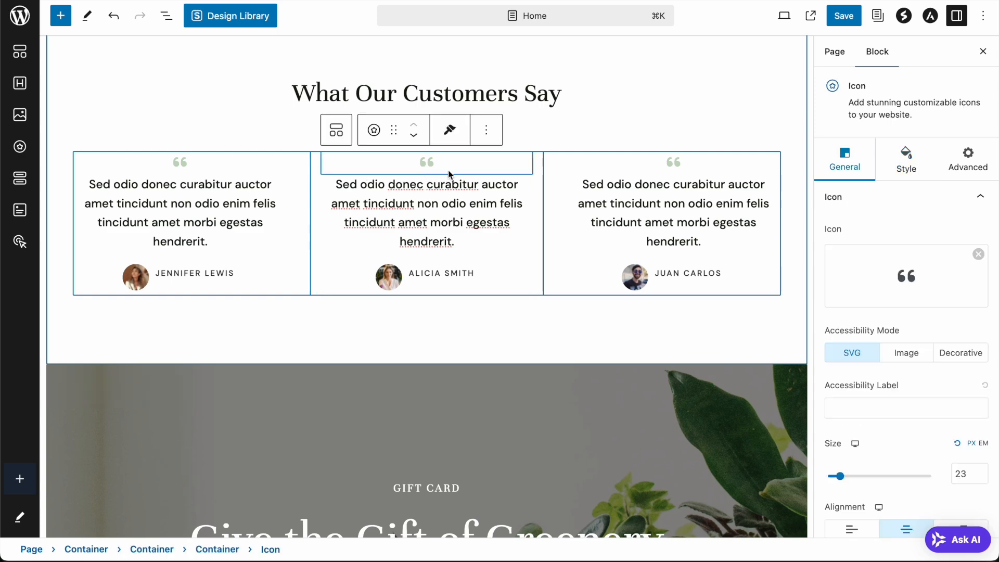
pyautogui.moveTo(888, 255)
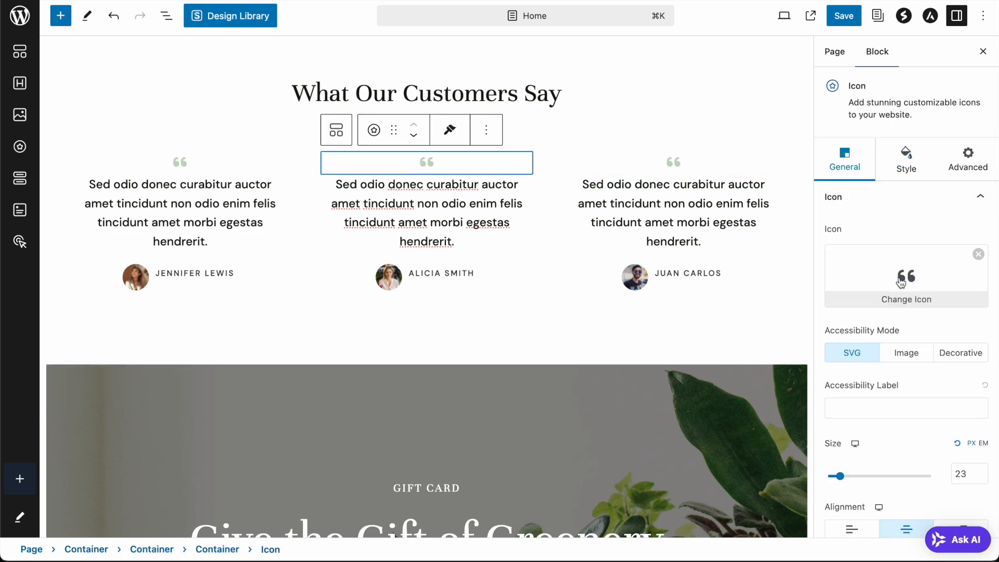
pyautogui.click(906, 275)
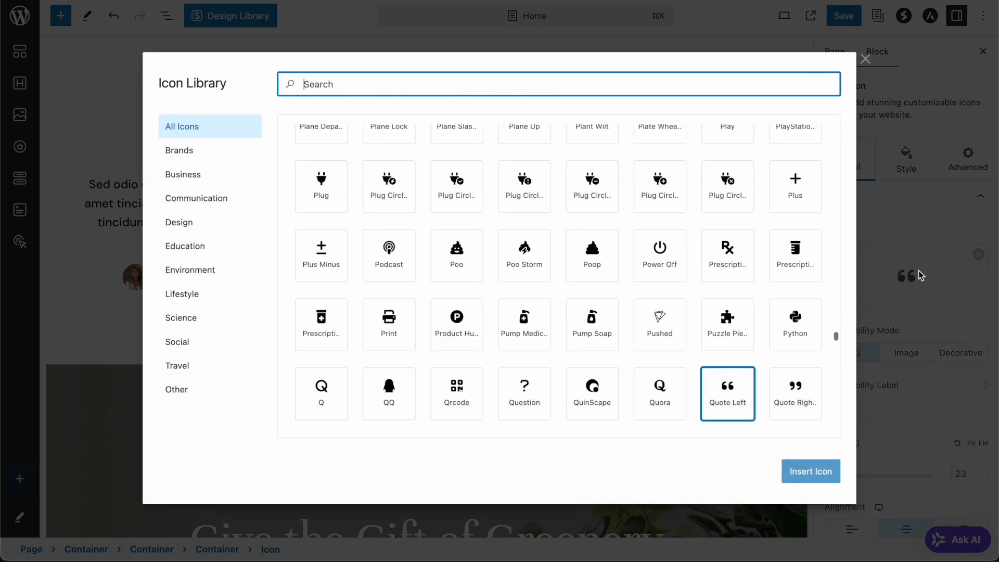
pyautogui.write('chat')
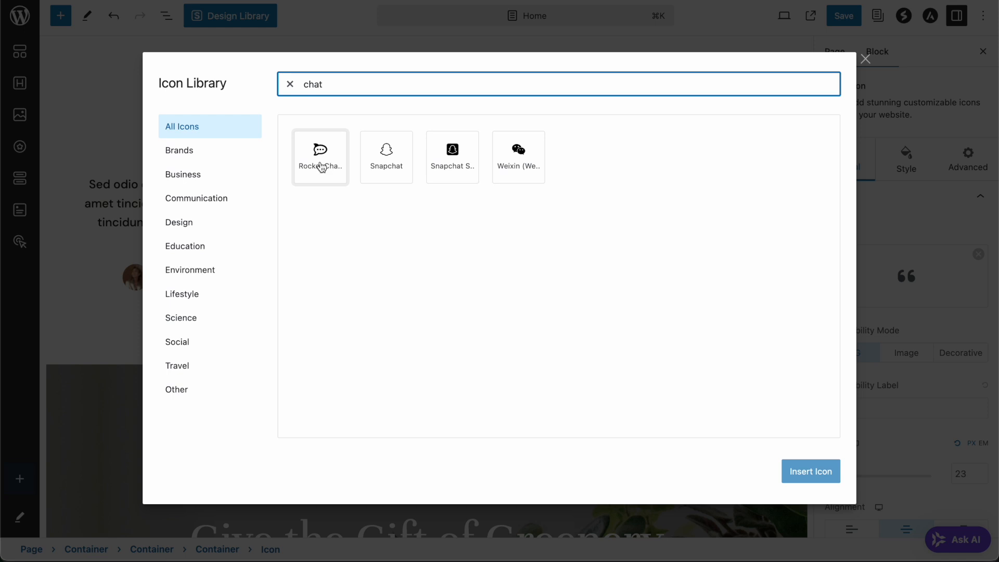
pyautogui.hotkey('ctrl', 'a')
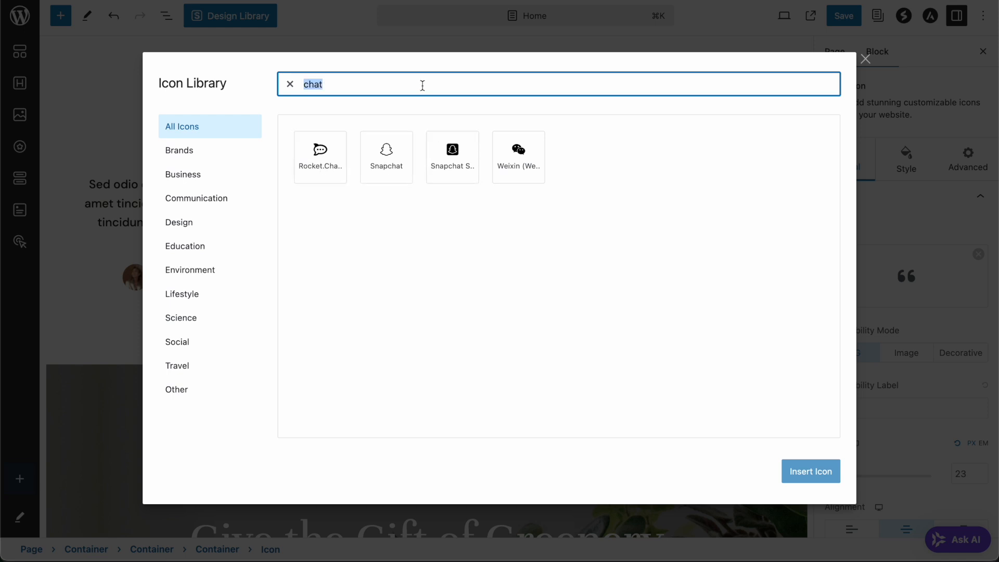
pyautogui.press('BackSpace')
pyautogui.write('co')
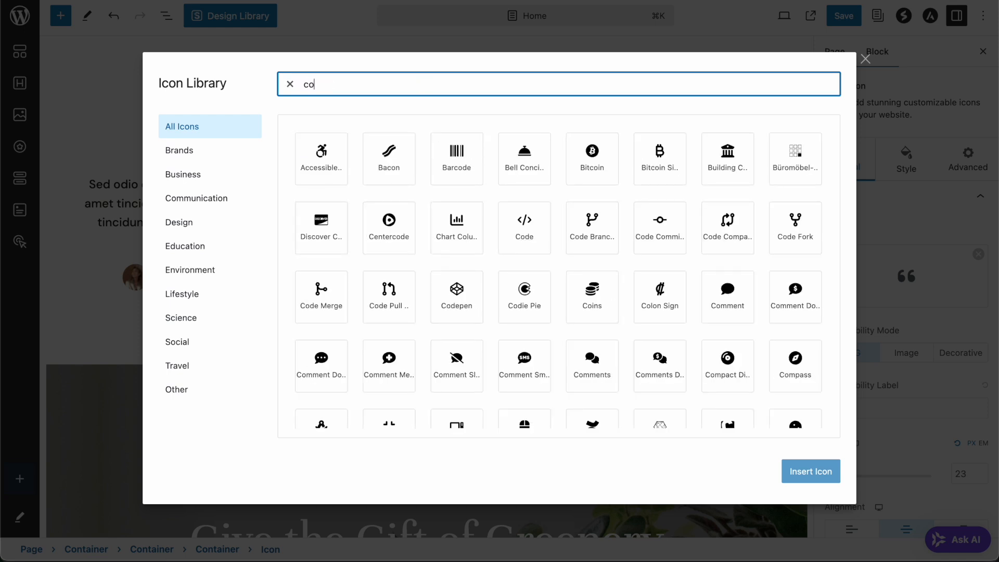
pyautogui.write('mme')
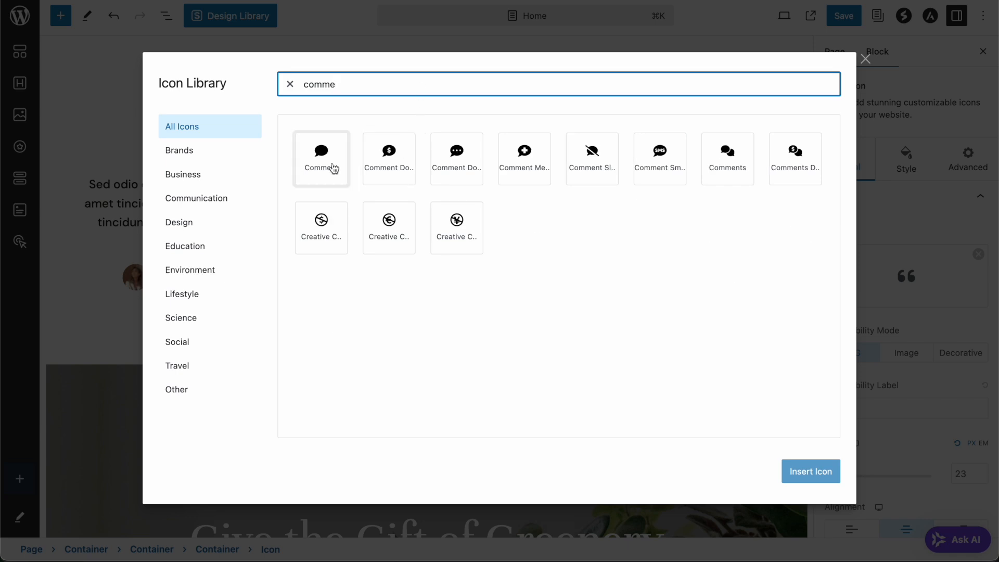
pyautogui.click(314, 162)
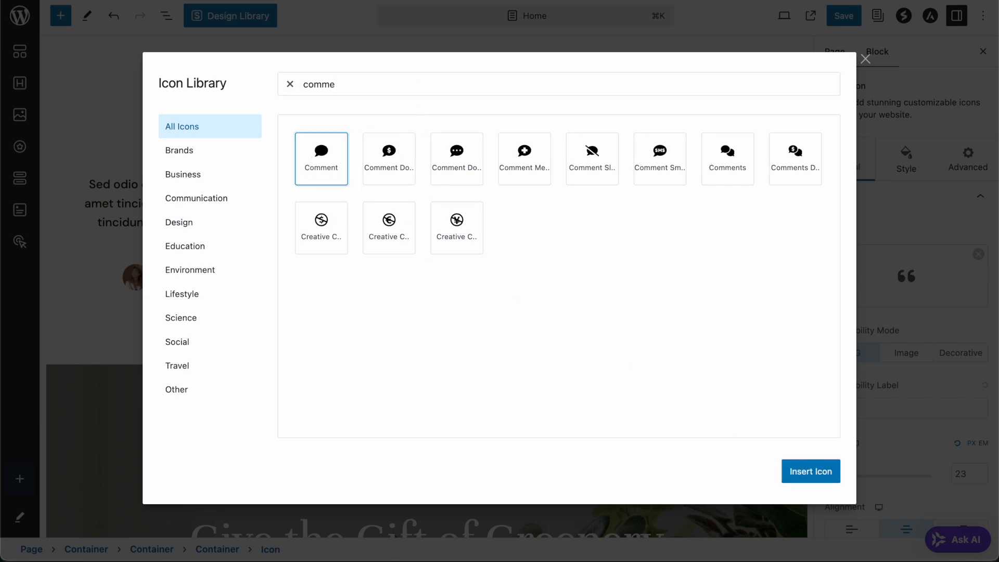
pyautogui.click(810, 471)
pyautogui.click(565, 343)
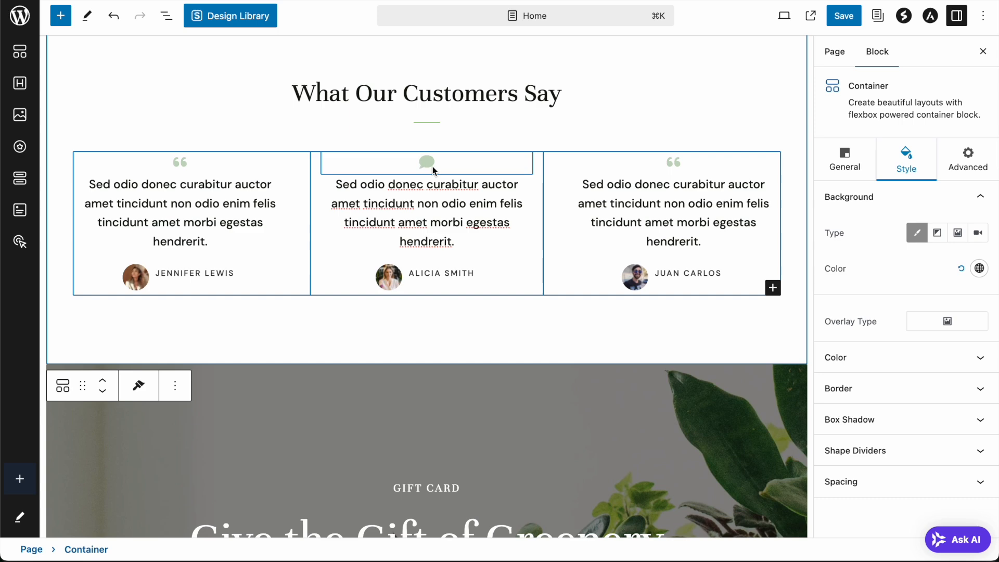
pyautogui.scroll(3, 588, 340)
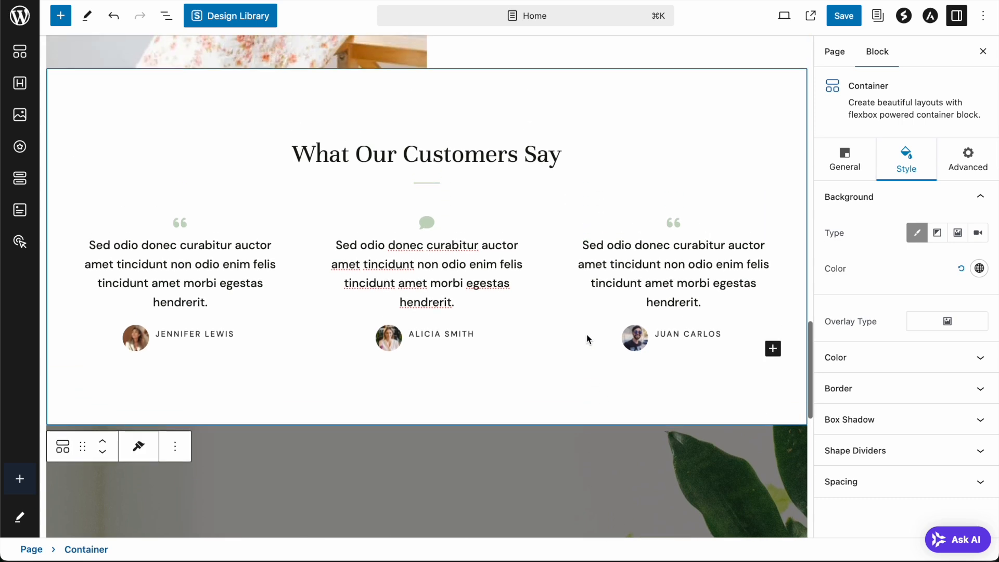
# - Save the homepage and check the Comment icon under What Our Customers Say on the live site
pyautogui.click(844, 15)
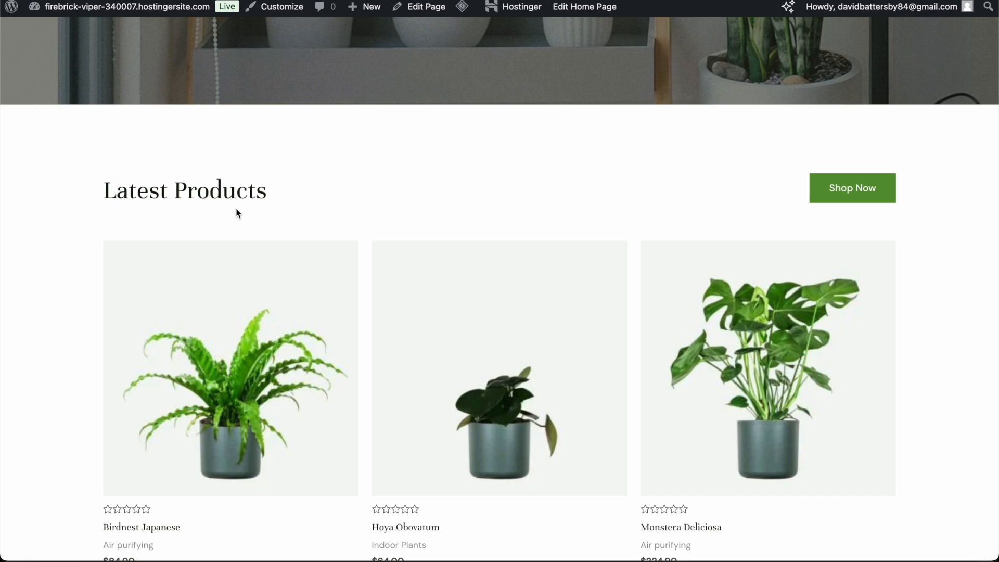
pyautogui.scroll(-12, 631, 209)
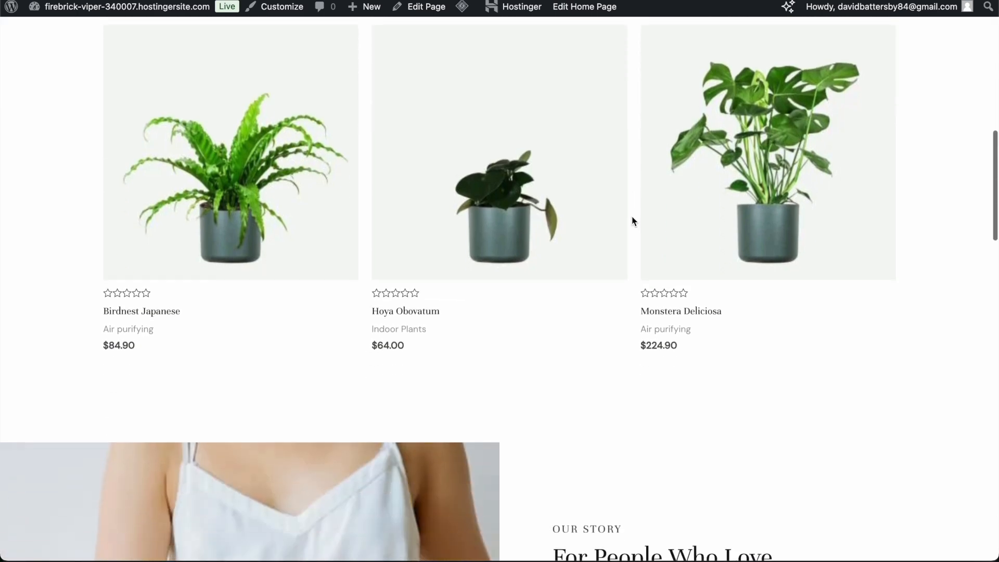
pyautogui.scroll(-8, 636, 224)
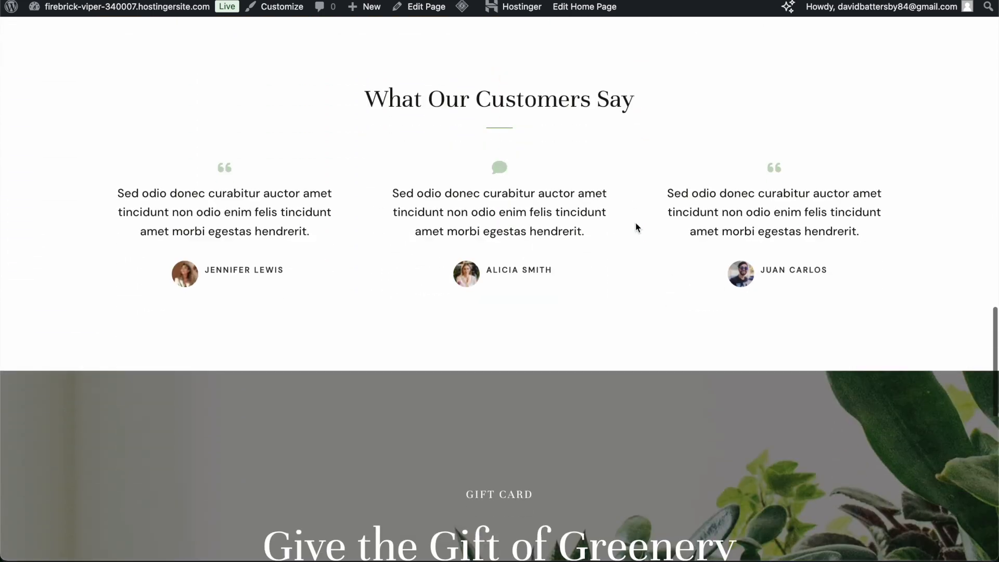
pyautogui.scroll(1, 500, 223)
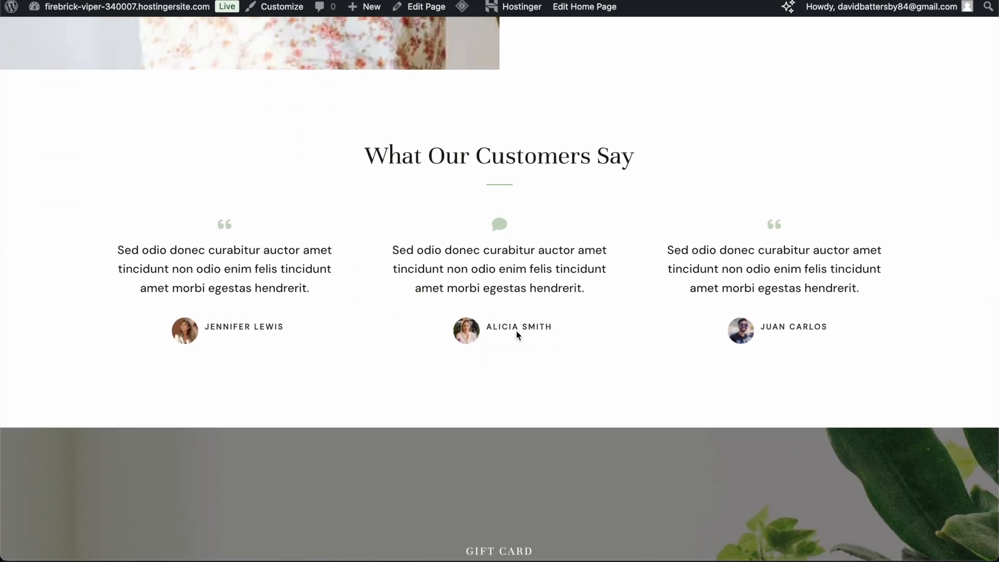
pyautogui.scroll(-10, 598, 239)
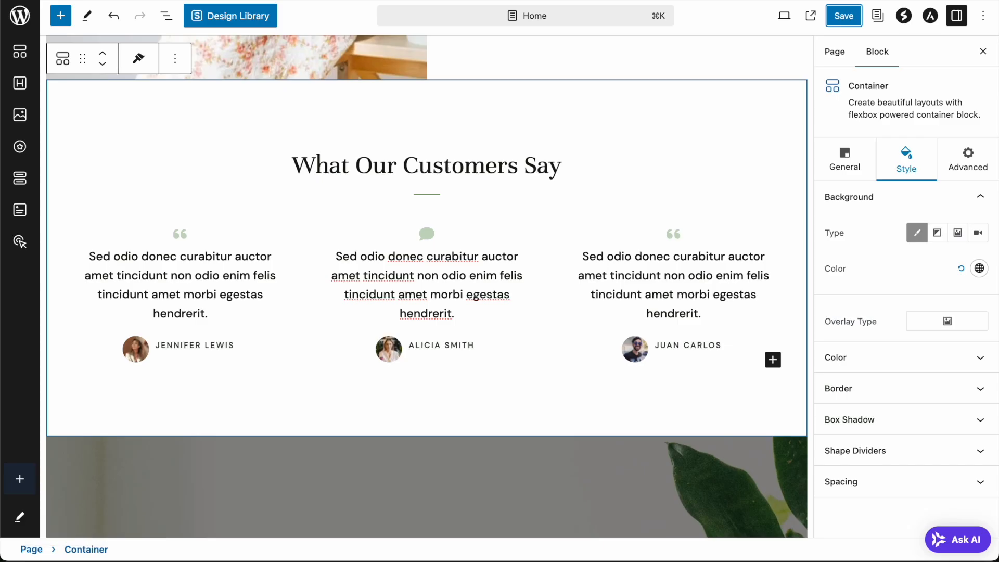
# - Set the SECURE PAYMENT box's icon background color to near-black #141A0F
pyautogui.scroll(-7, 520, 284)
pyautogui.scroll(-5, 525, 285)
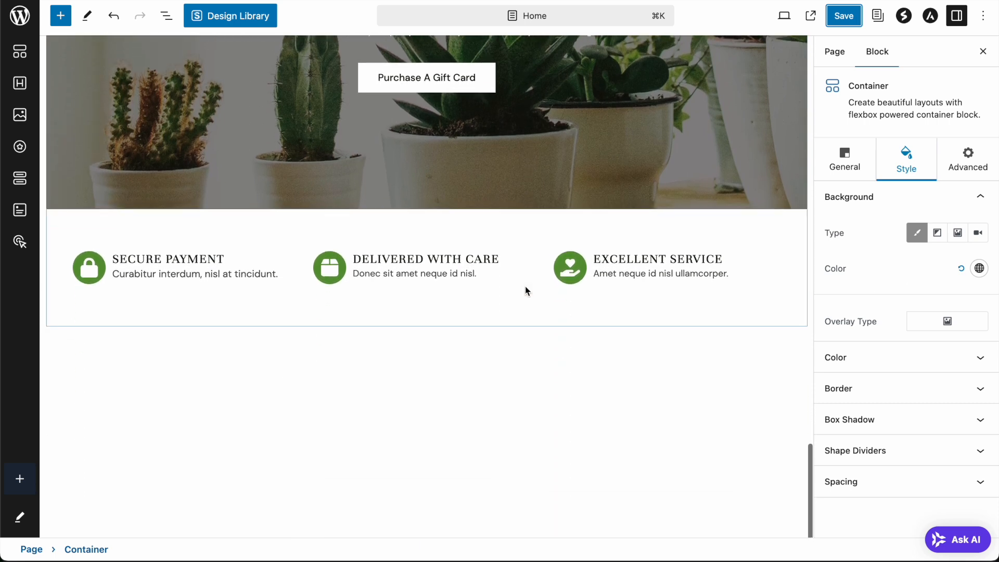
pyautogui.click(237, 268)
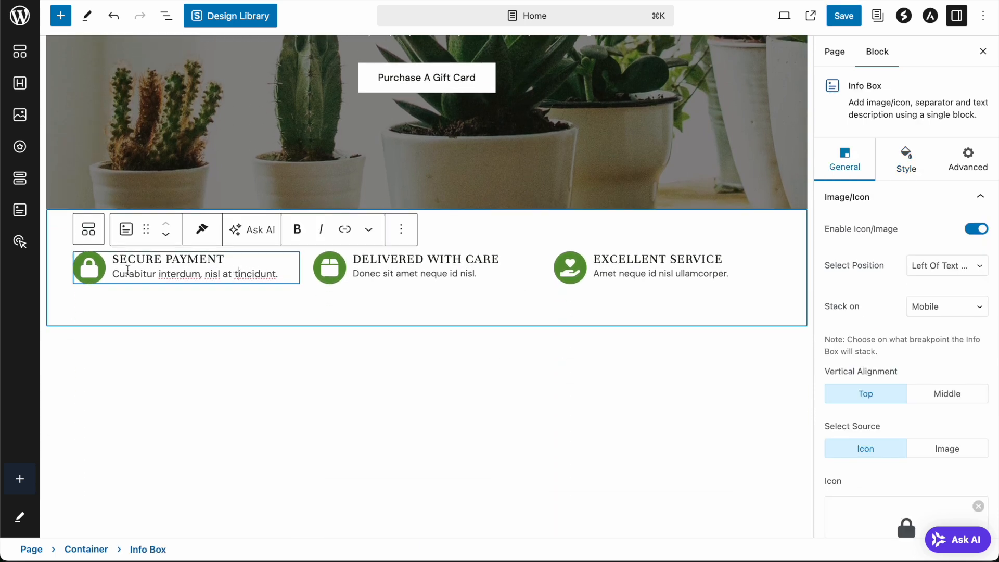
pyautogui.click(916, 170)
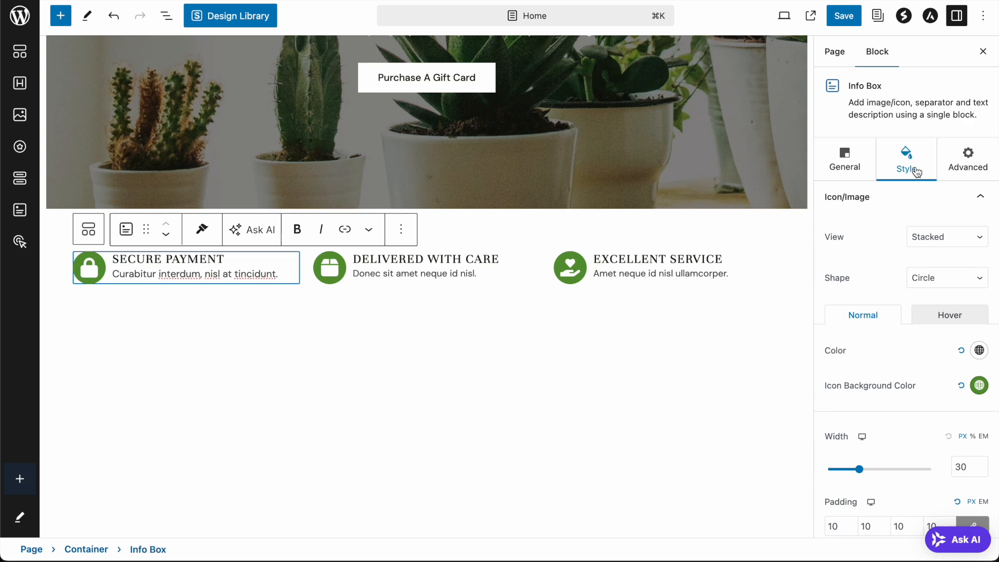
pyautogui.scroll(-2, 932, 404)
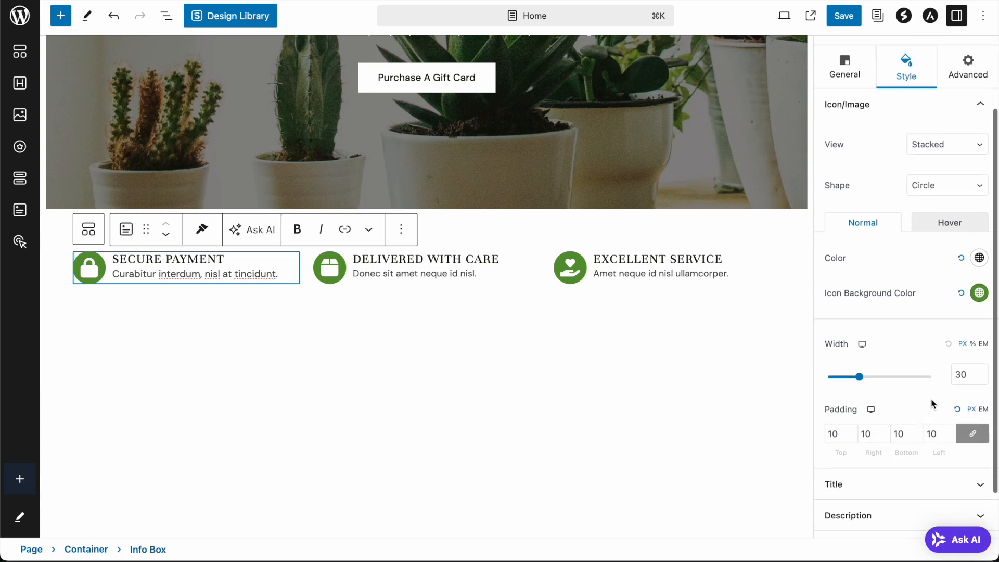
pyautogui.click(980, 295)
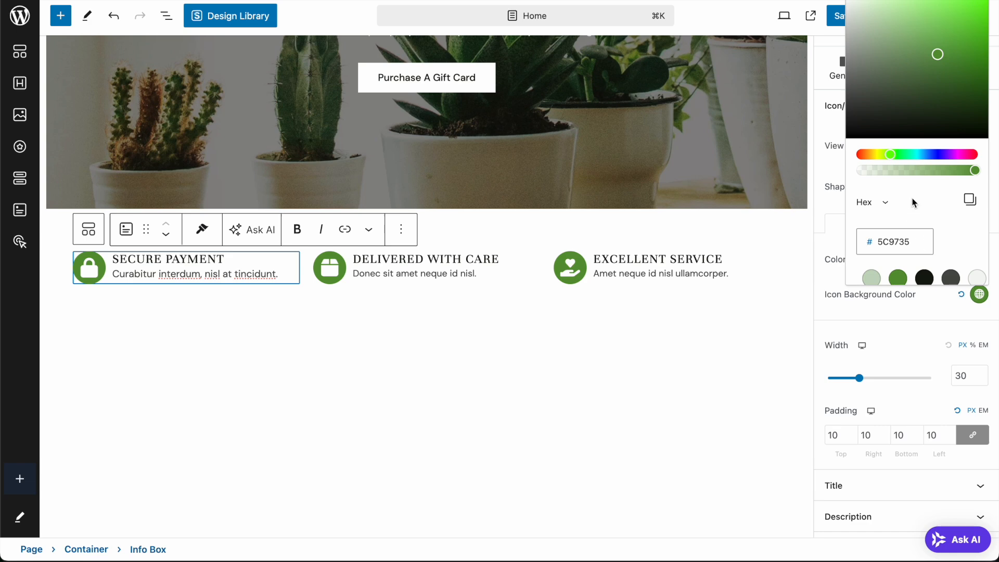
pyautogui.click(911, 155)
pyautogui.click(961, 19)
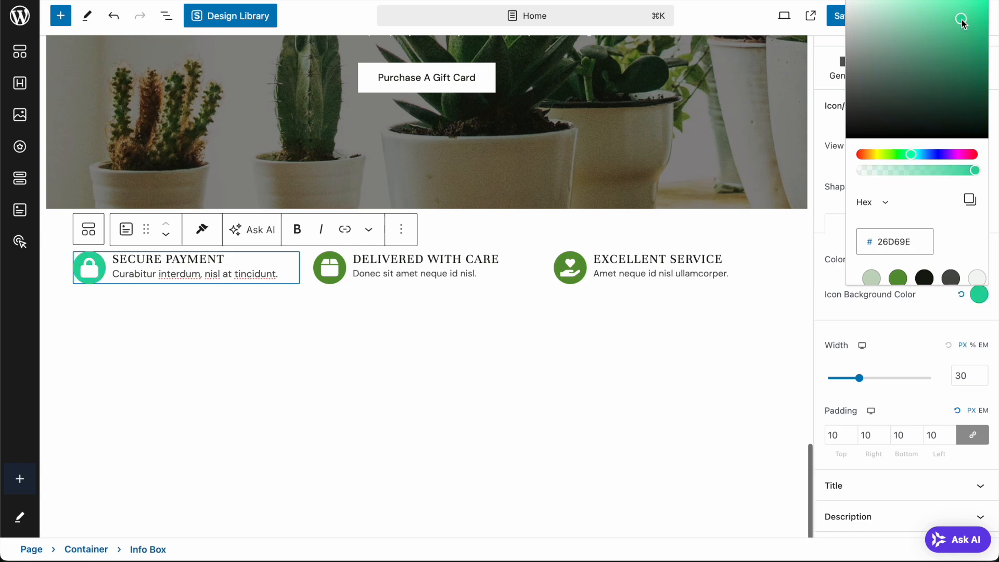
pyautogui.click(961, 8)
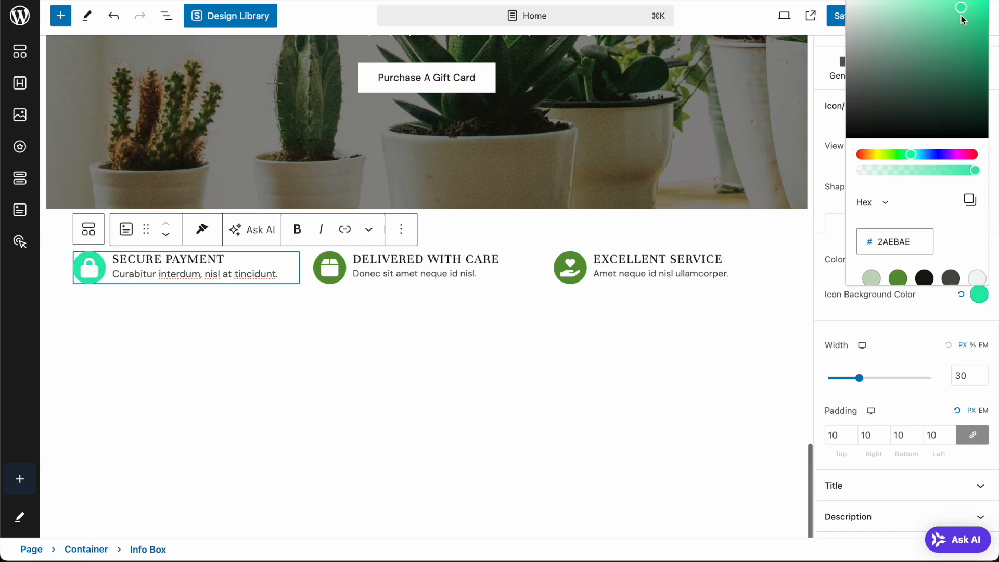
pyautogui.click(887, 240)
pyautogui.doubleClick(892, 242)
pyautogui.click(939, 229)
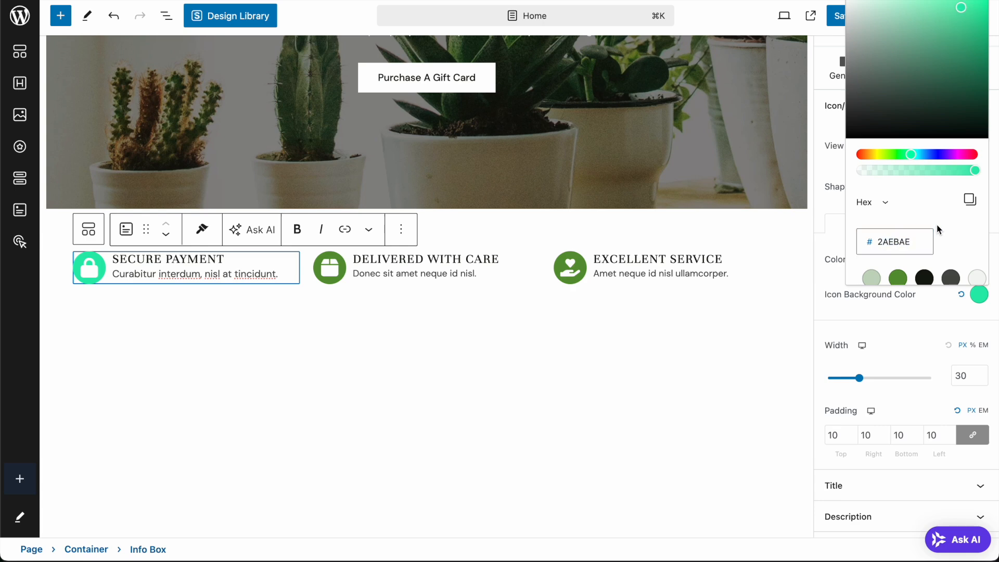
pyautogui.scroll(-3, 954, 254)
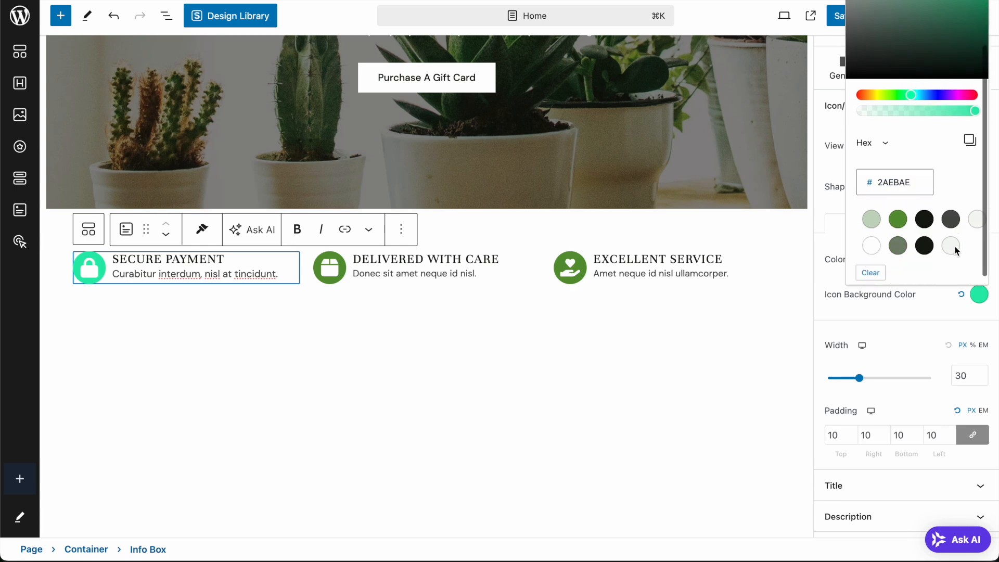
pyautogui.click(925, 211)
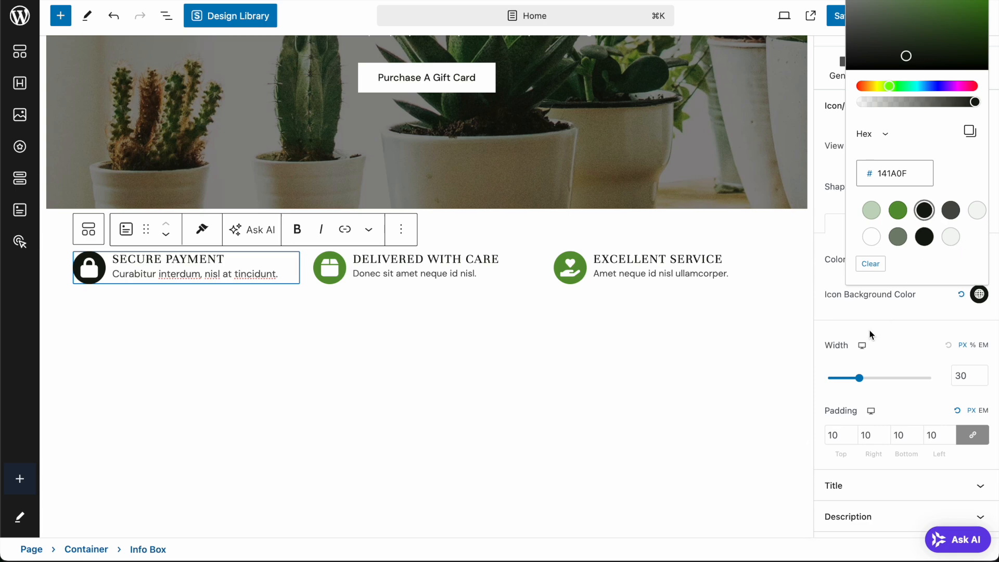
pyautogui.click(897, 335)
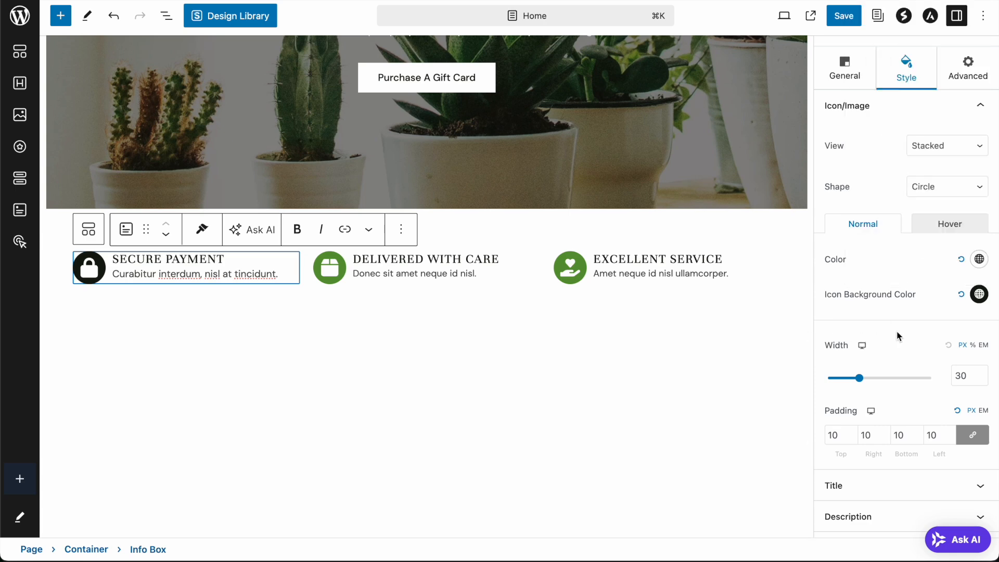
# - Give the DELIVERED WITH CARE and EXCELLENT SERVICE icon backgrounds the same near-black swatch
pyautogui.click(335, 270)
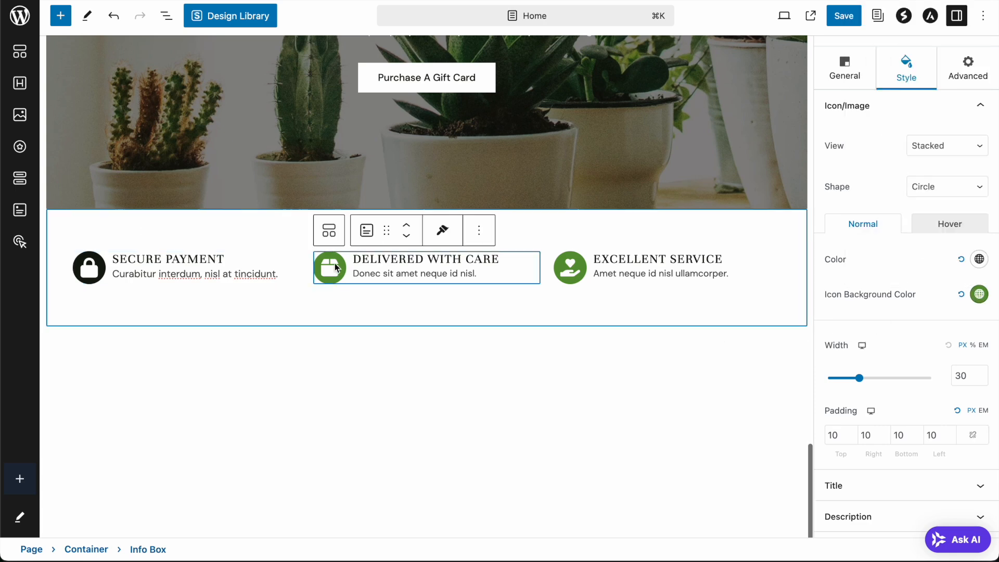
pyautogui.click(979, 294)
pyautogui.click(925, 278)
pyautogui.click(660, 268)
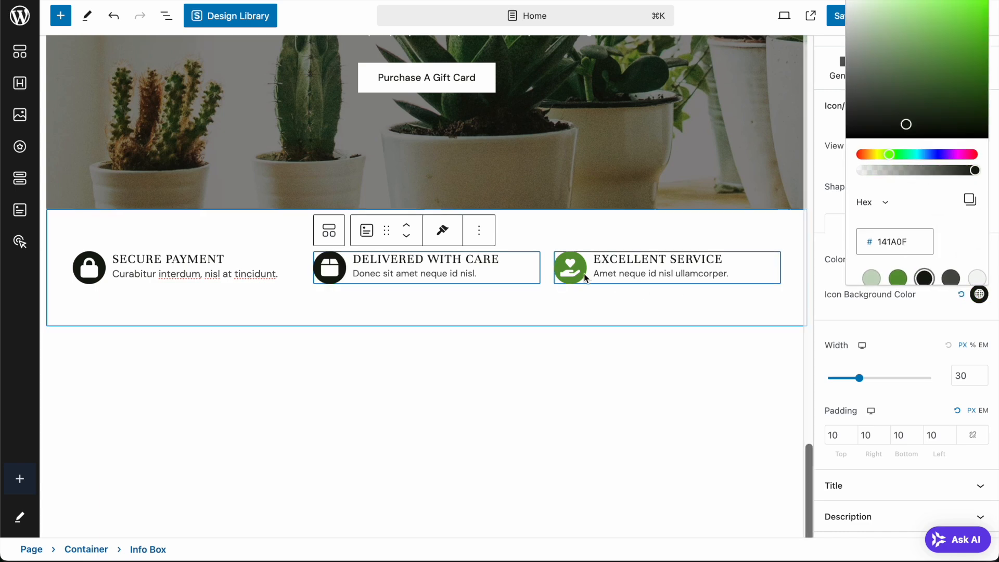
pyautogui.click(979, 293)
pyautogui.click(925, 277)
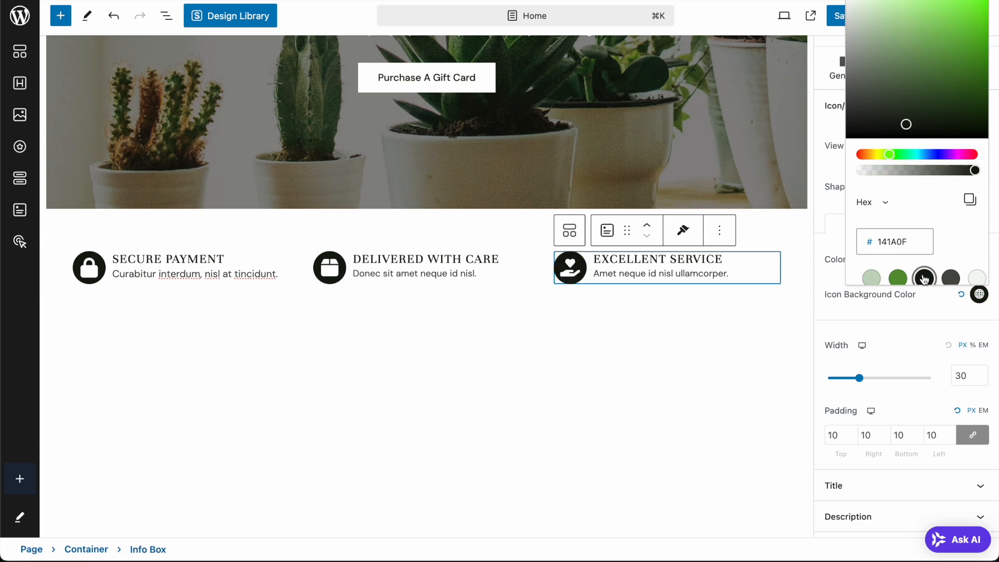
pyautogui.click(898, 310)
pyautogui.scroll(3, 900, 316)
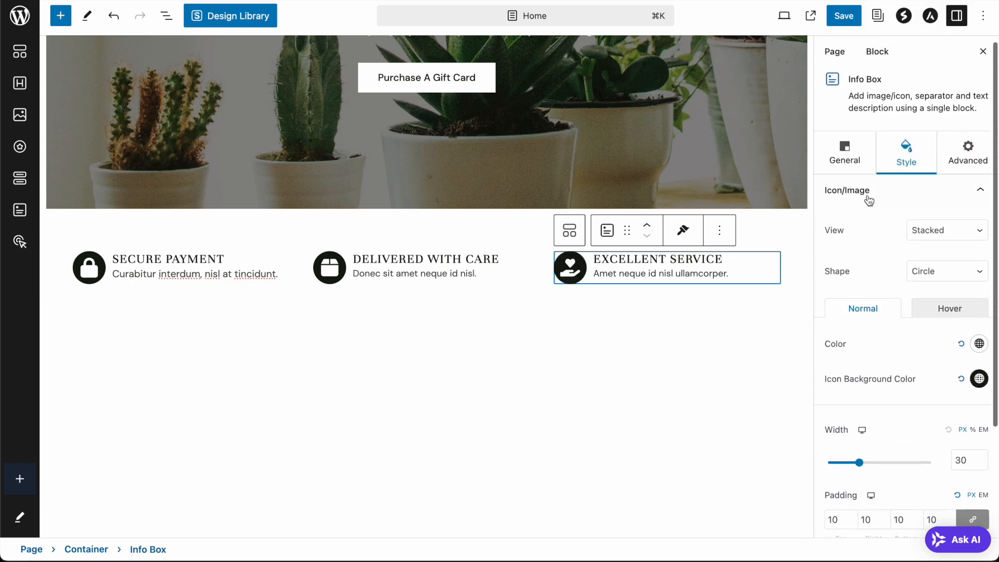
# - Swap the EXCELLENT SERVICE box's icon for the Heart icon, found by searching 'hear'
pyautogui.click(844, 154)
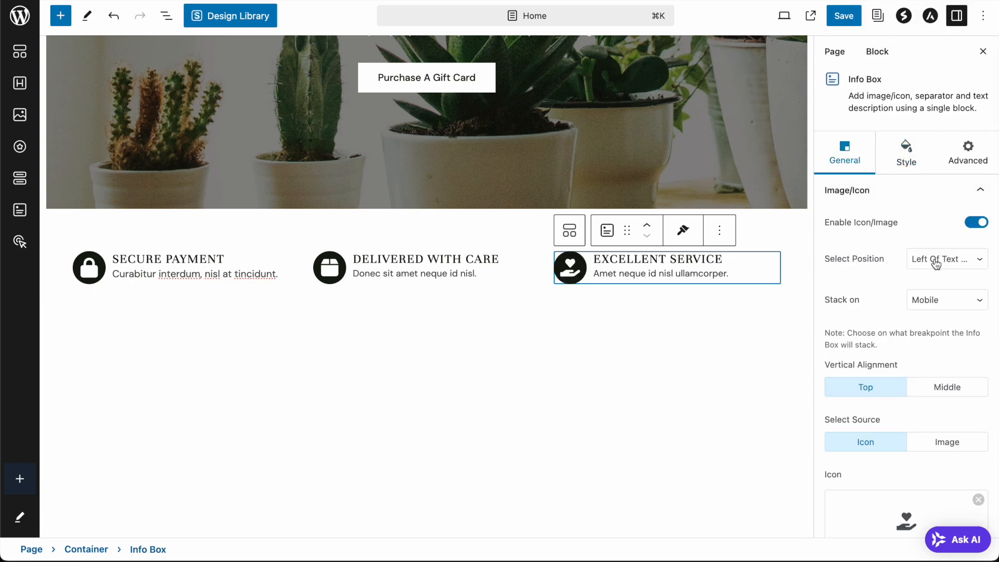
pyautogui.scroll(-3, 932, 272)
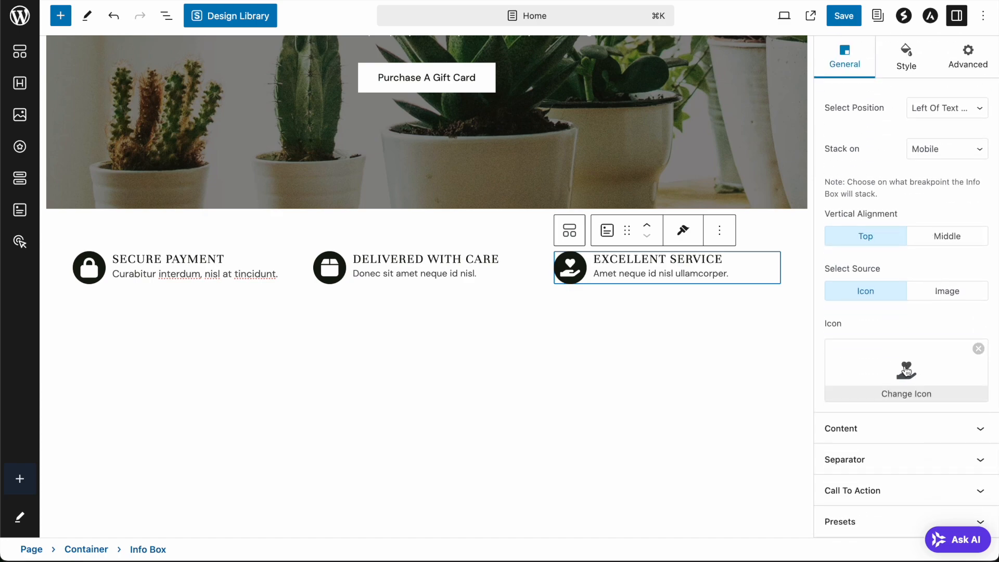
pyautogui.click(906, 364)
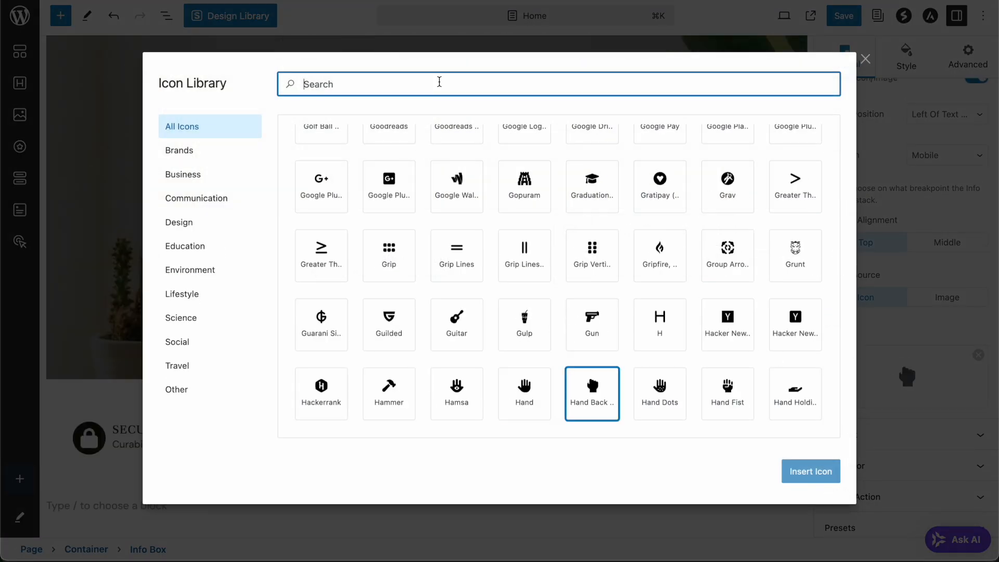
pyautogui.write('heart')
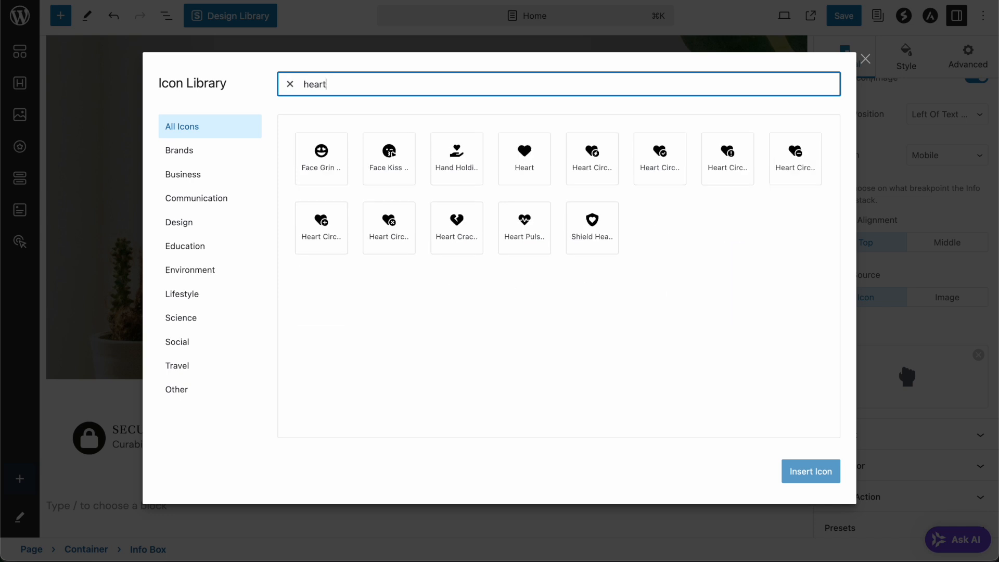
pyautogui.click(530, 156)
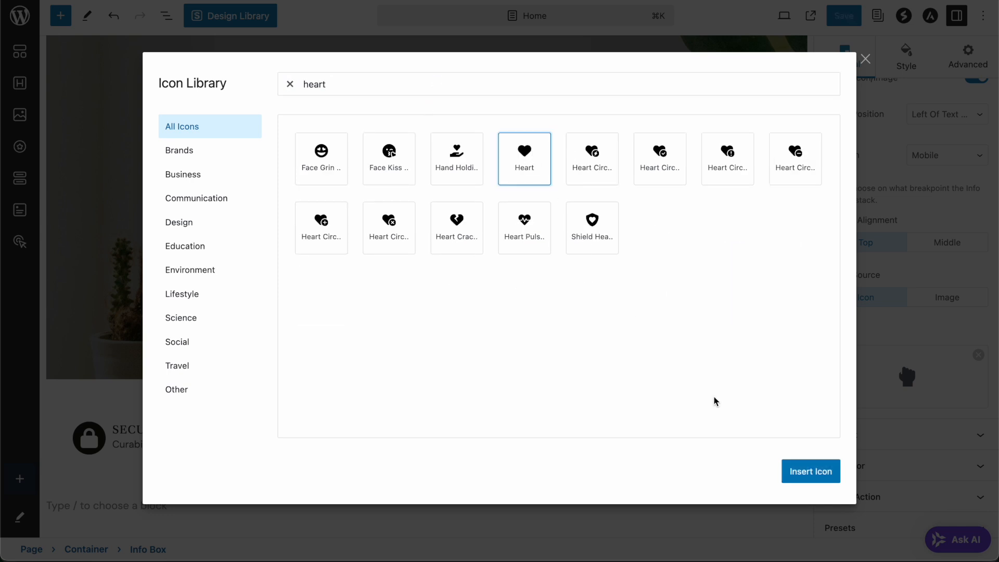
pyautogui.click(817, 475)
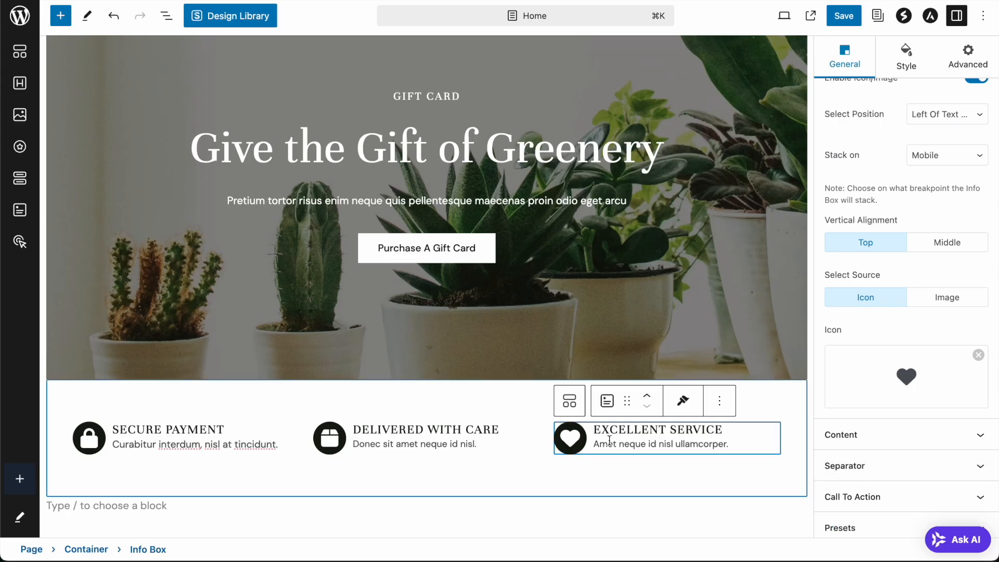
pyautogui.click(504, 477)
# - Open the Secure Payment info box's Content settings and leave its Title Tag at H5 after trying H4
pyautogui.scroll(-4, 520, 298)
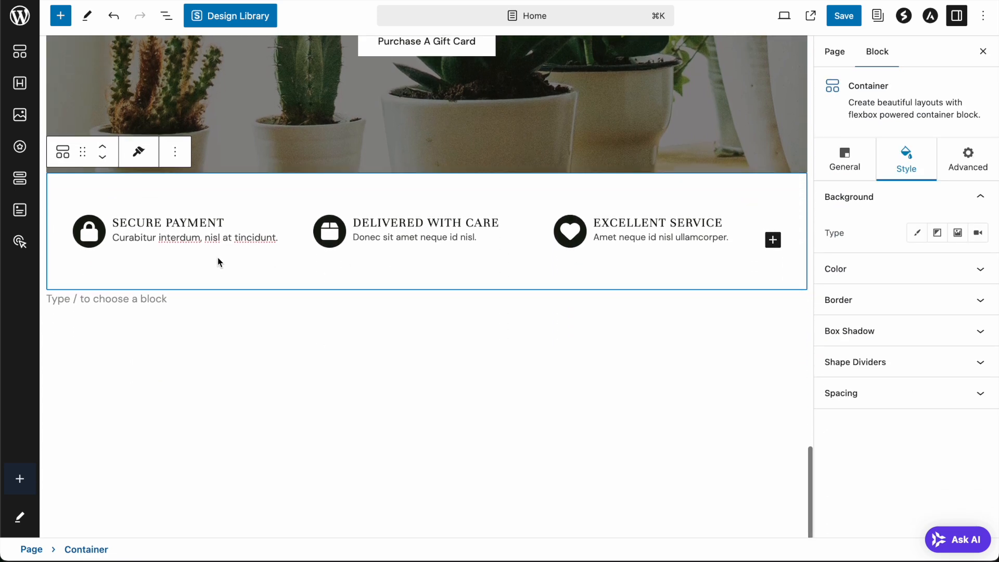
pyautogui.click(188, 223)
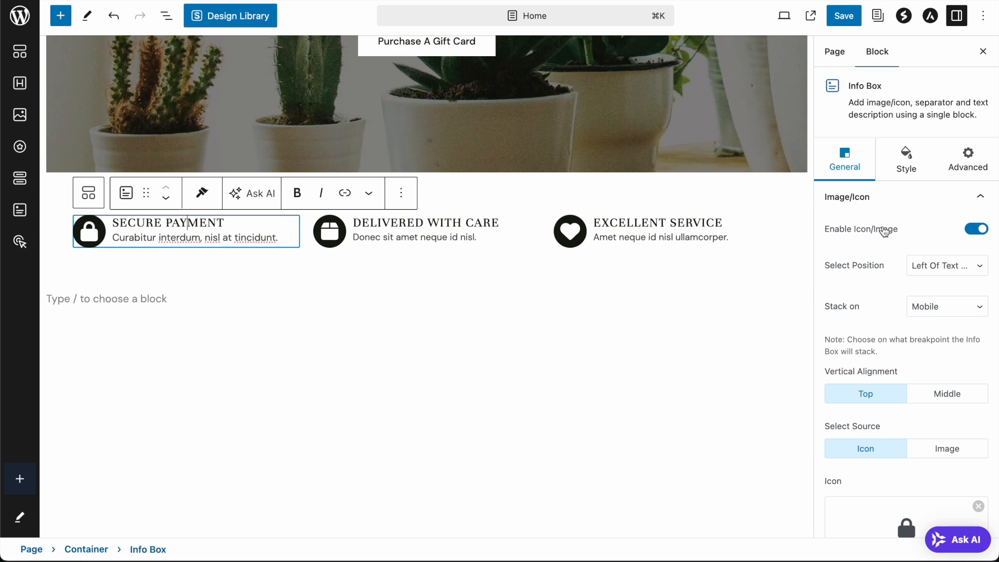
pyautogui.scroll(-3, 885, 249)
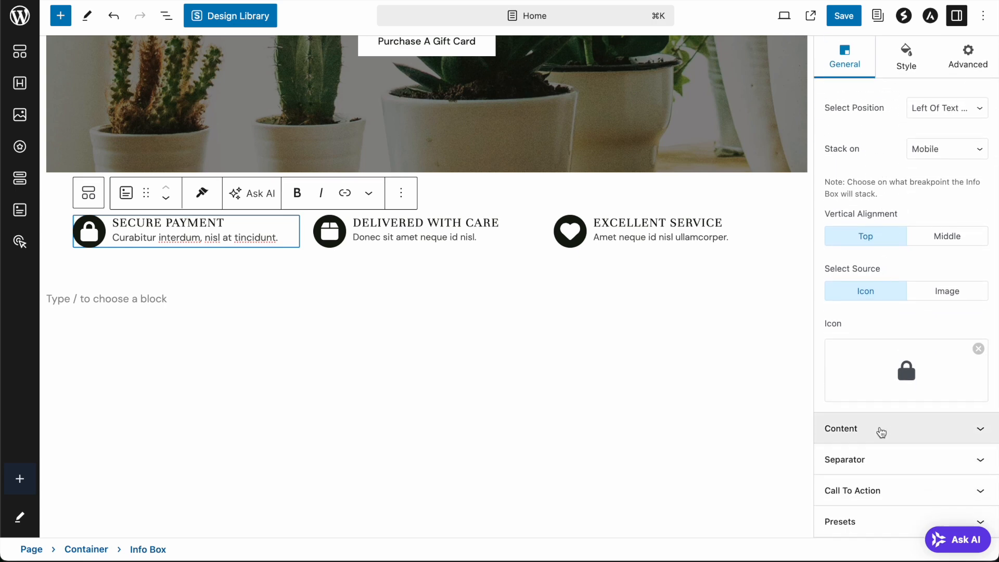
pyautogui.click(880, 429)
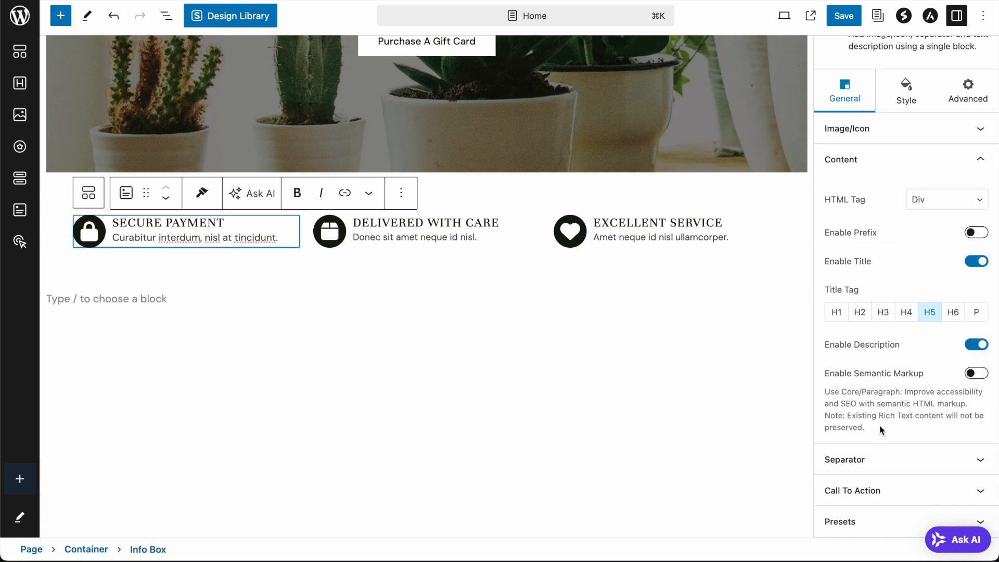
pyautogui.click(910, 317)
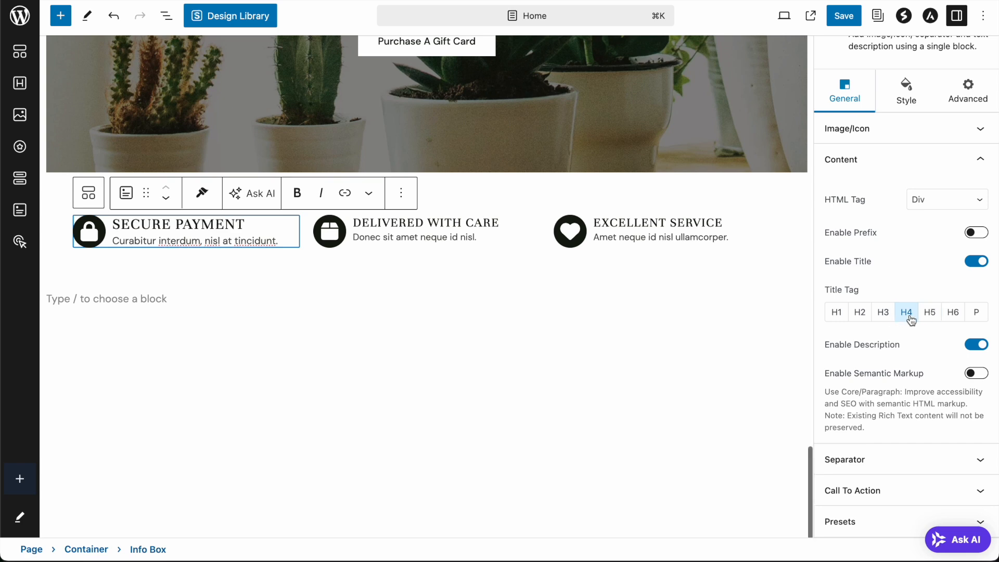
pyautogui.click(929, 313)
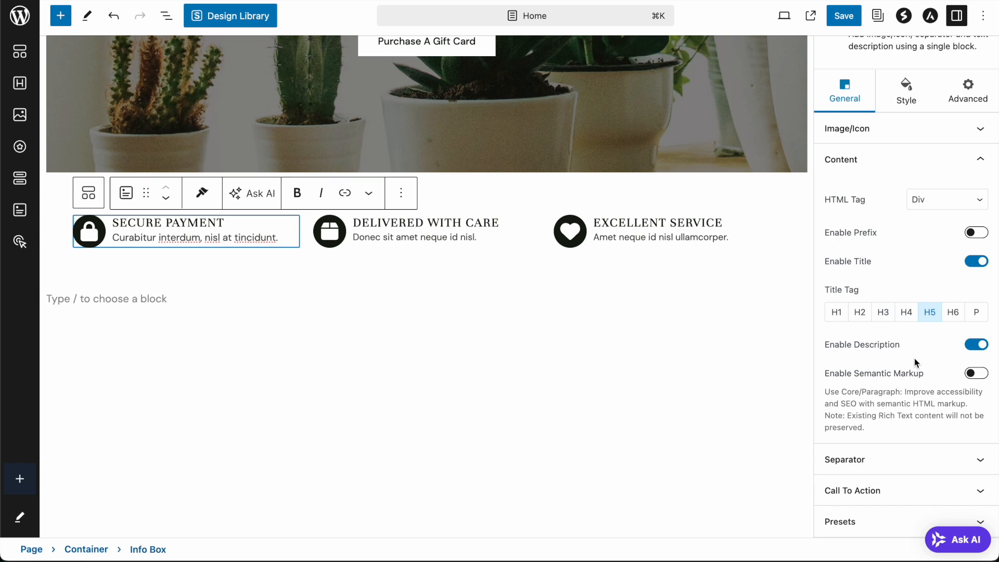
# - Try solid, double and dashed separator styles on the Secure Payment info box
pyautogui.click(907, 467)
pyautogui.click(940, 301)
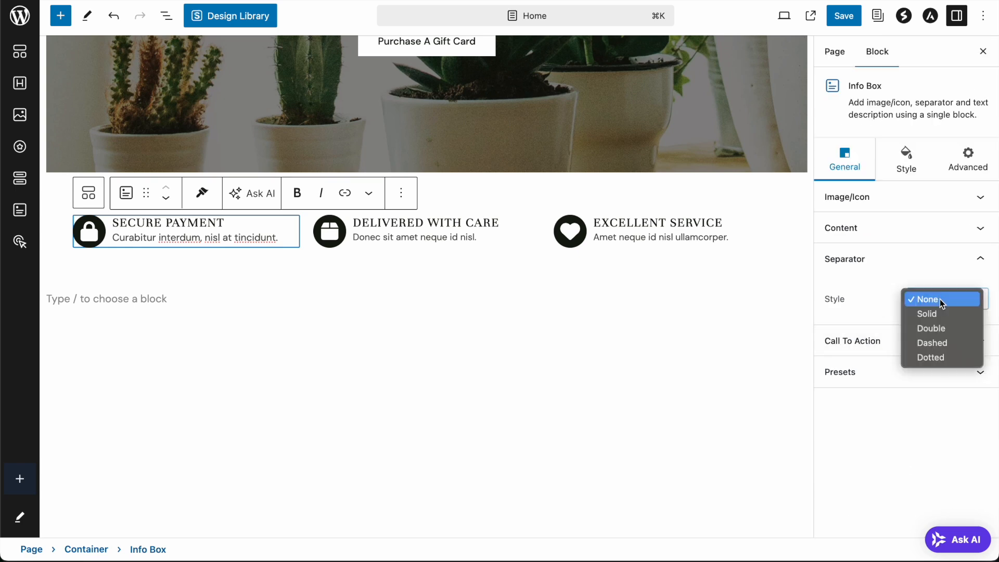
pyautogui.click(941, 312)
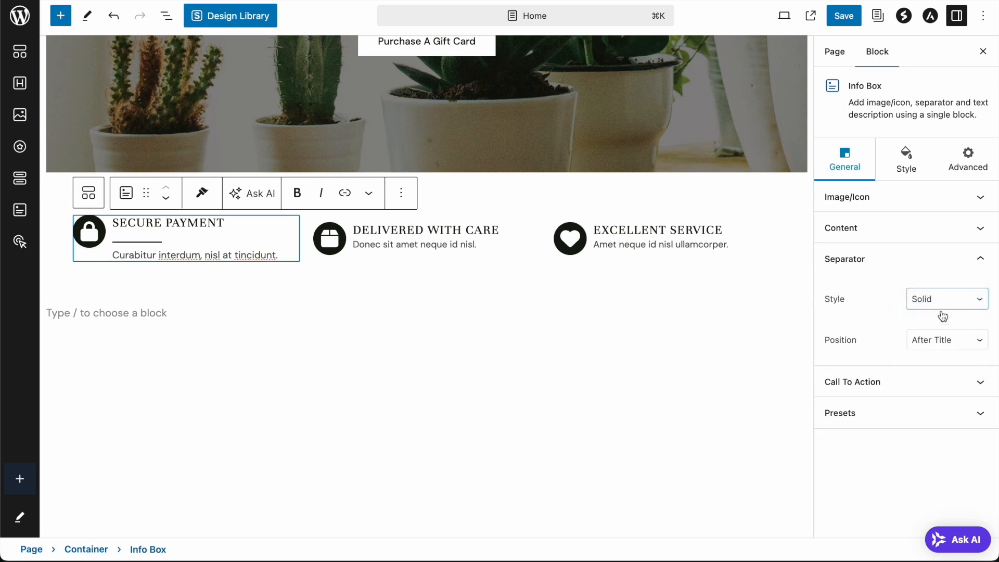
pyautogui.click(945, 313)
pyautogui.click(942, 311)
pyautogui.click(942, 309)
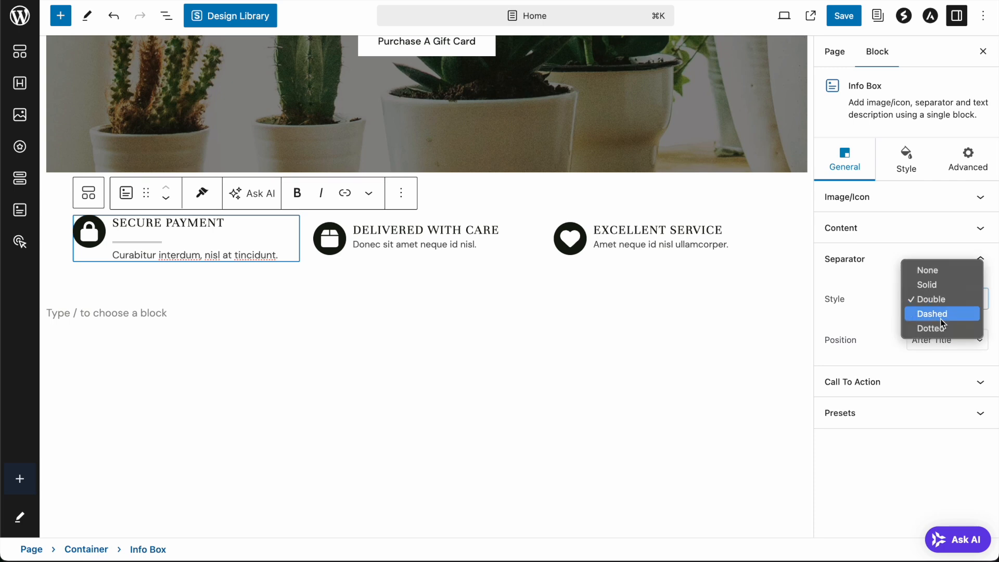
pyautogui.click(942, 314)
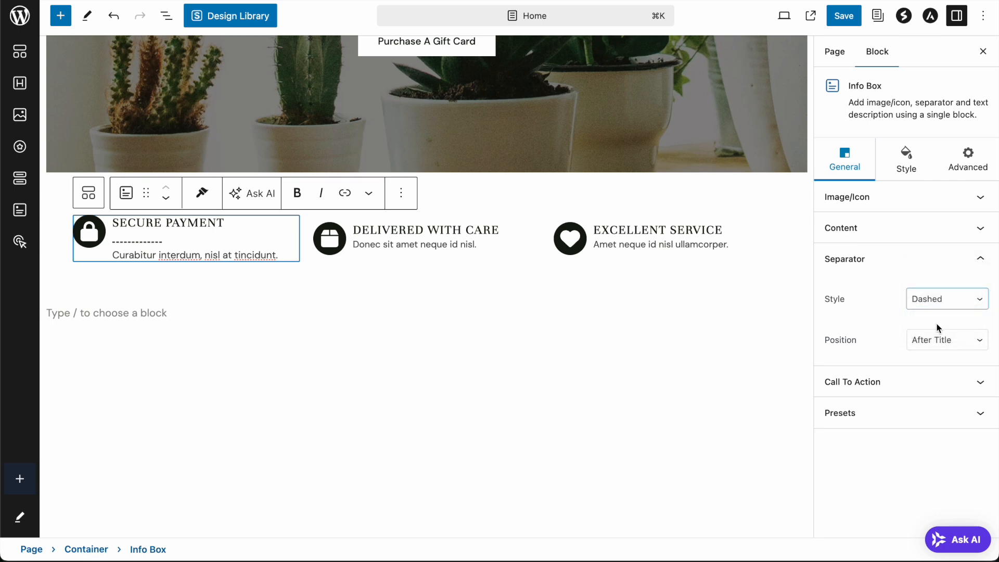
# - Position the separator After Description and set its style back to Solid
pyautogui.click(935, 344)
pyautogui.click(938, 330)
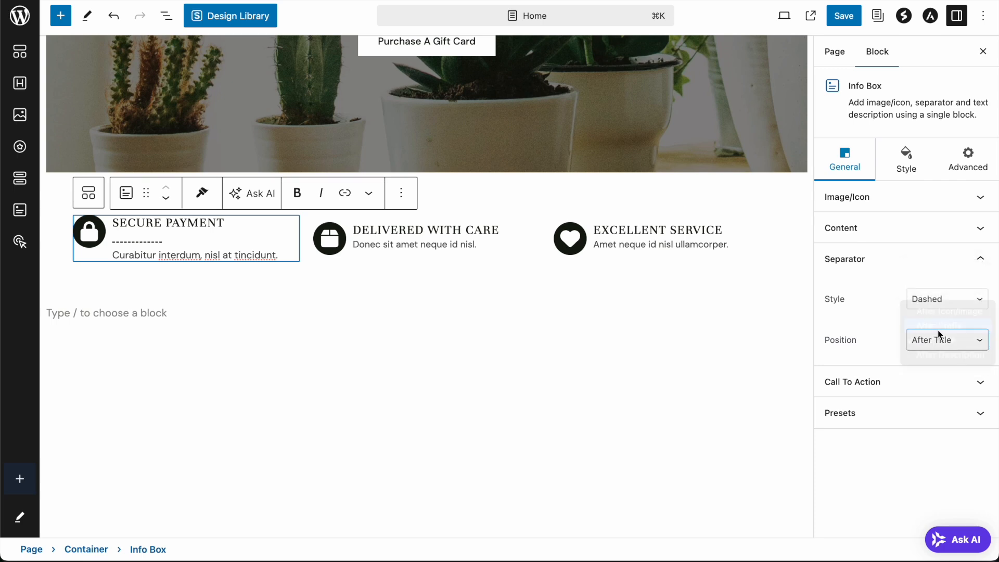
pyautogui.click(938, 341)
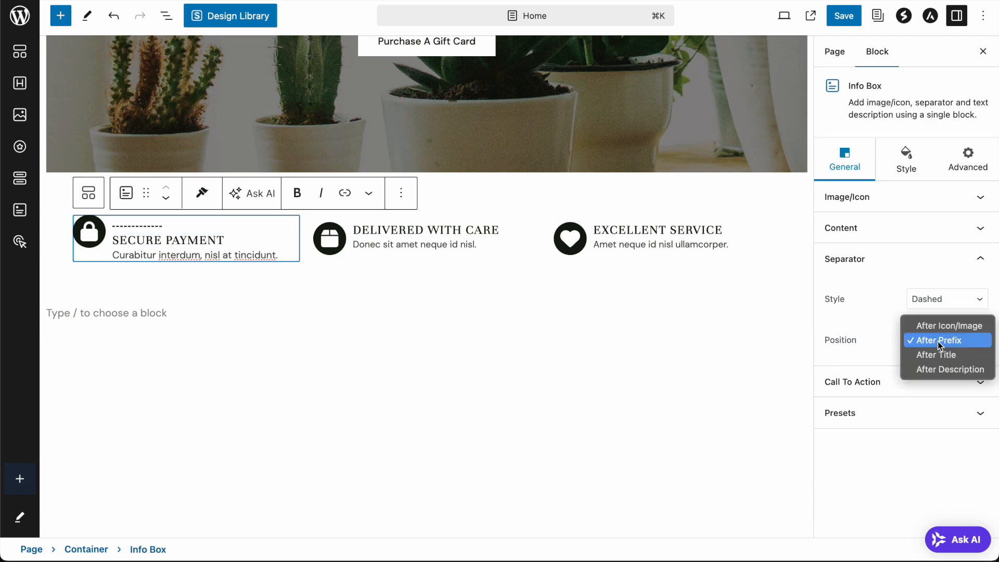
pyautogui.click(940, 327)
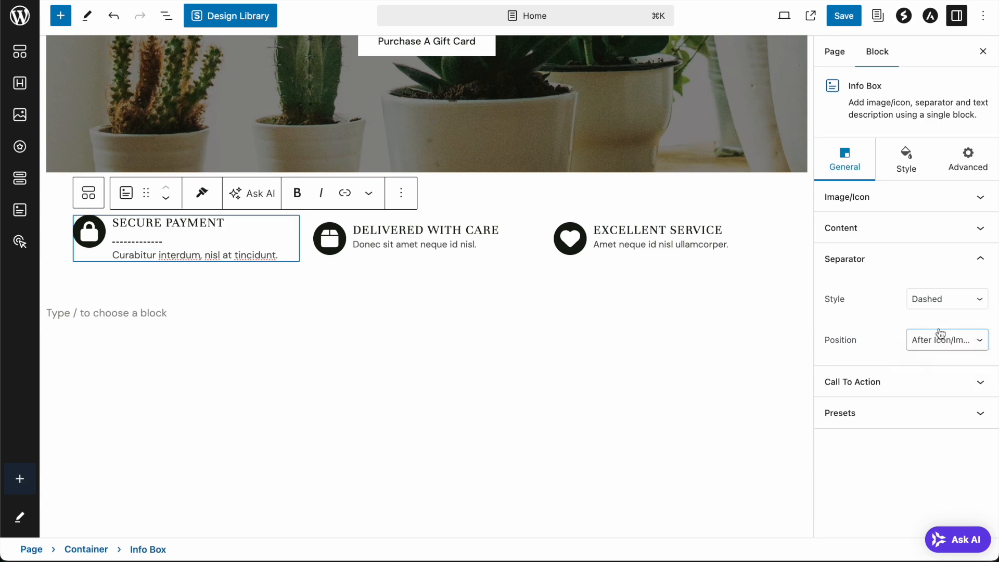
pyautogui.click(939, 341)
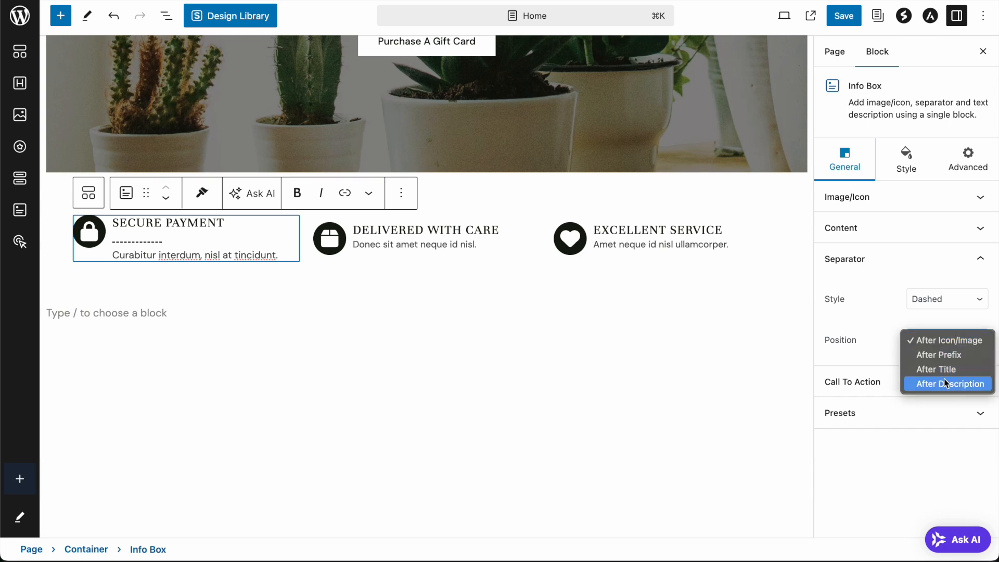
pyautogui.click(945, 384)
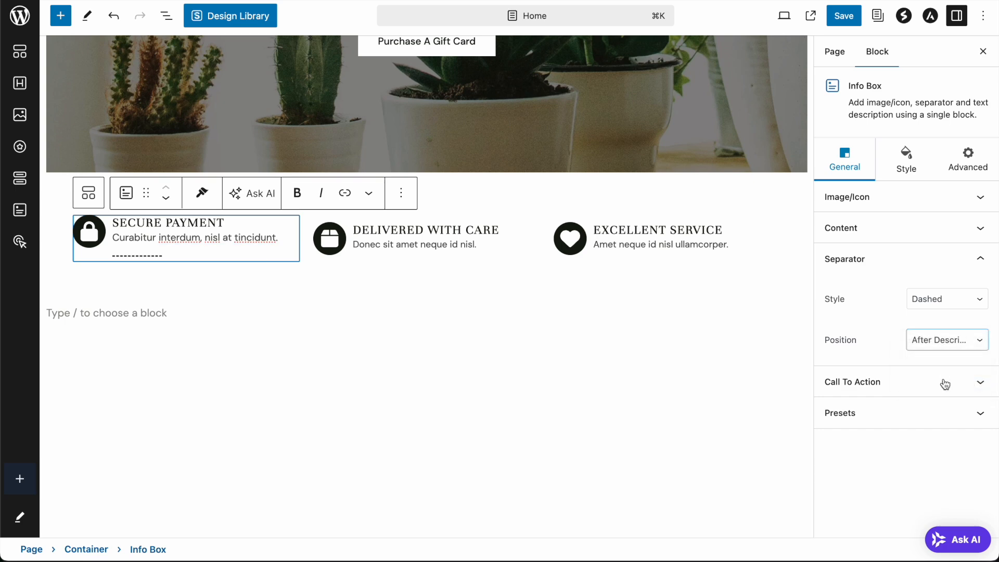
pyautogui.click(937, 312)
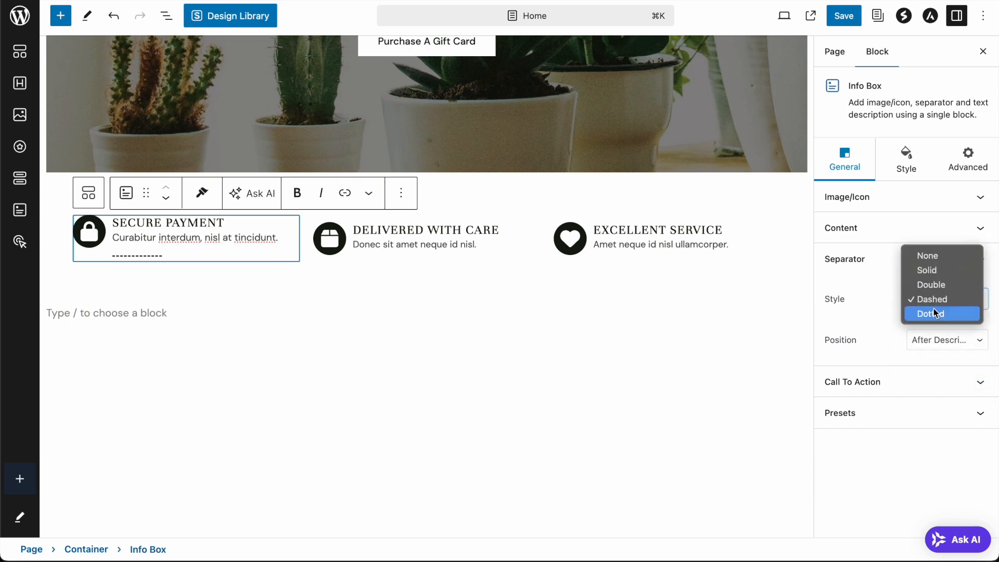
pyautogui.click(931, 270)
pyautogui.click(337, 295)
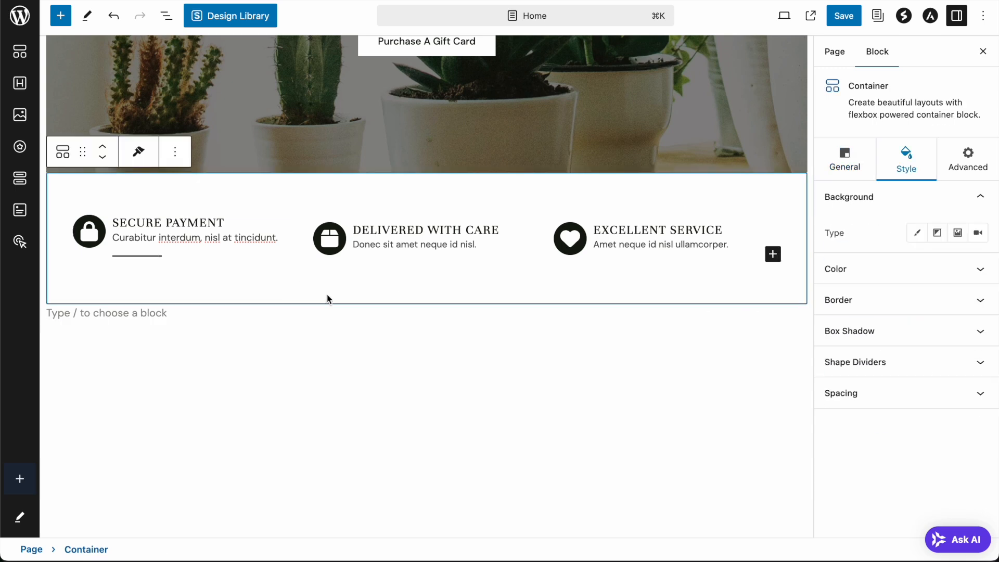
pyautogui.scroll(2, 328, 298)
# - Give the Delivered With Care info box a Solid separator After Description
pyautogui.click(498, 290)
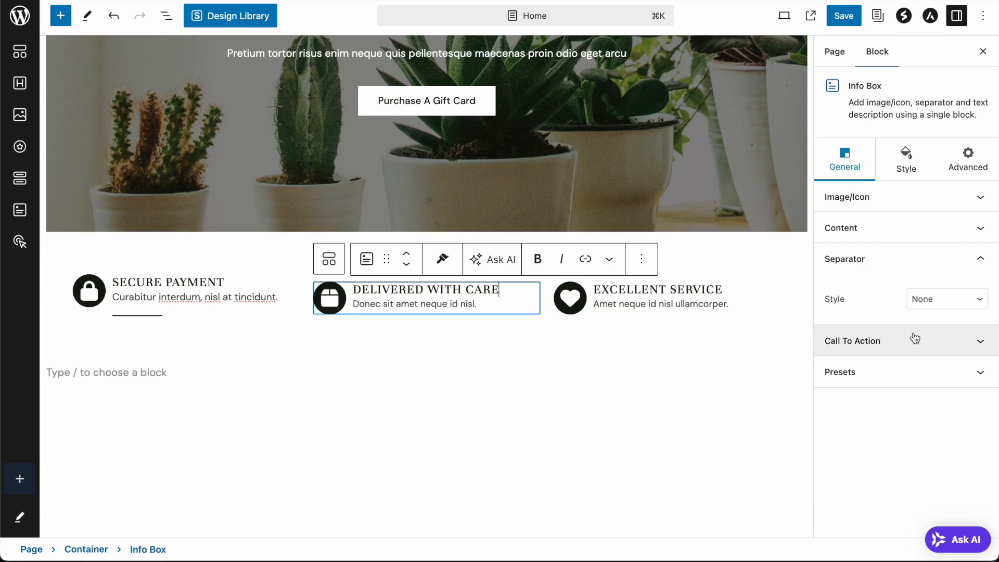
pyautogui.click(938, 303)
pyautogui.click(937, 315)
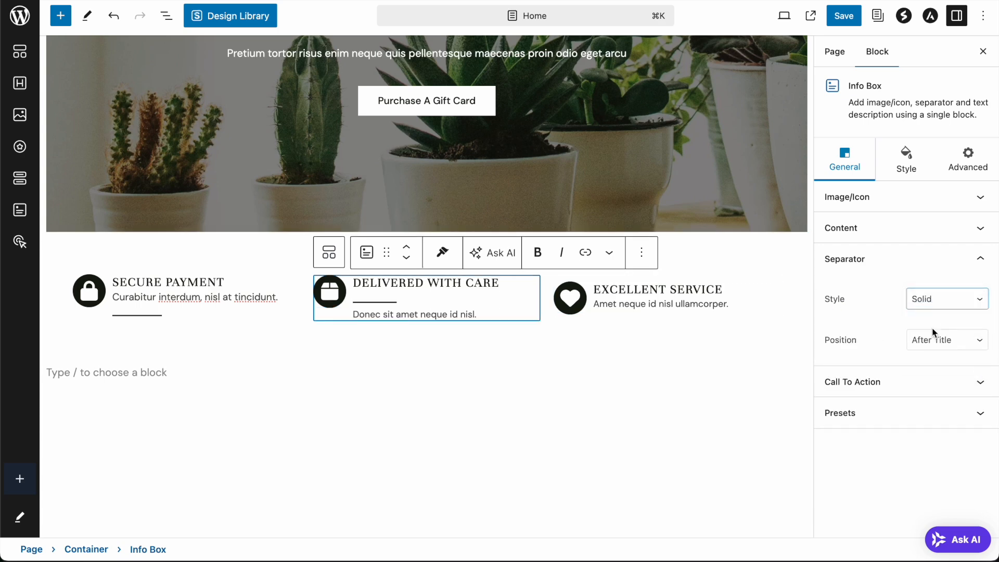
pyautogui.click(932, 339)
pyautogui.click(934, 354)
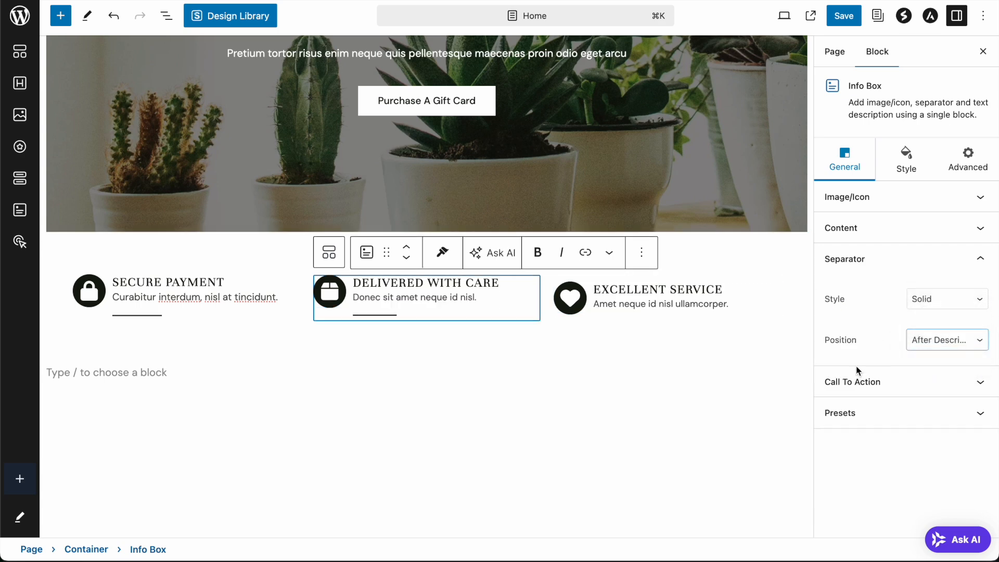
# - Reselect the Delivered With Care info box and show its Style settings
pyautogui.click(469, 371)
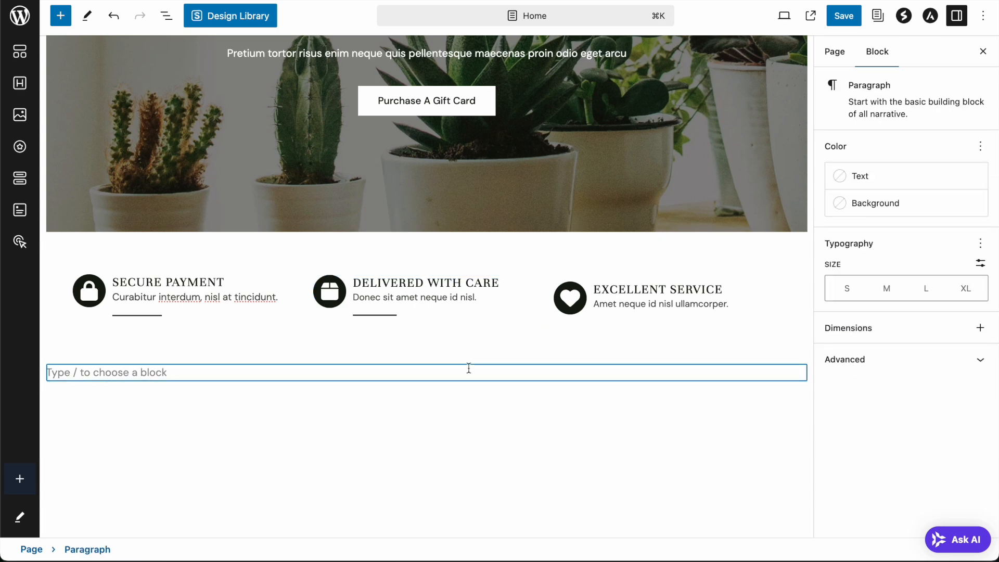
pyautogui.click(403, 438)
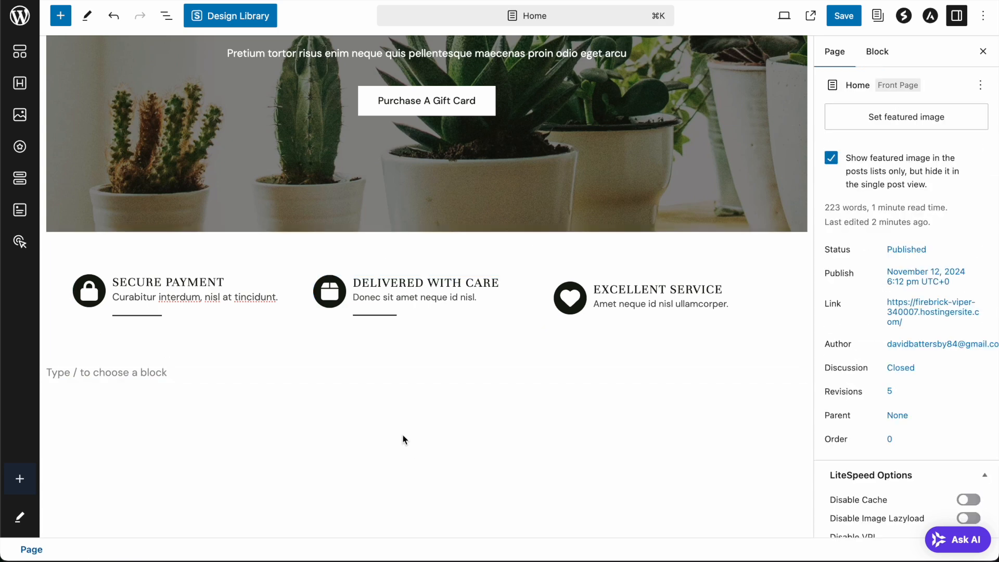
pyautogui.click(453, 281)
pyautogui.click(907, 167)
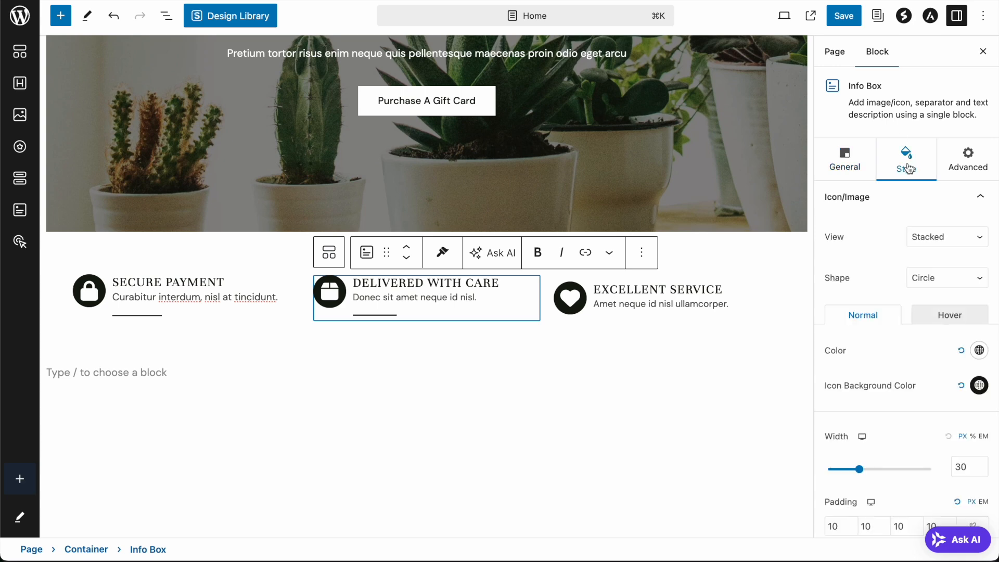
# - Set the Delivered With Care title font to Abel after trying Aboreto and Abril Fatface
pyautogui.scroll(-4, 864, 259)
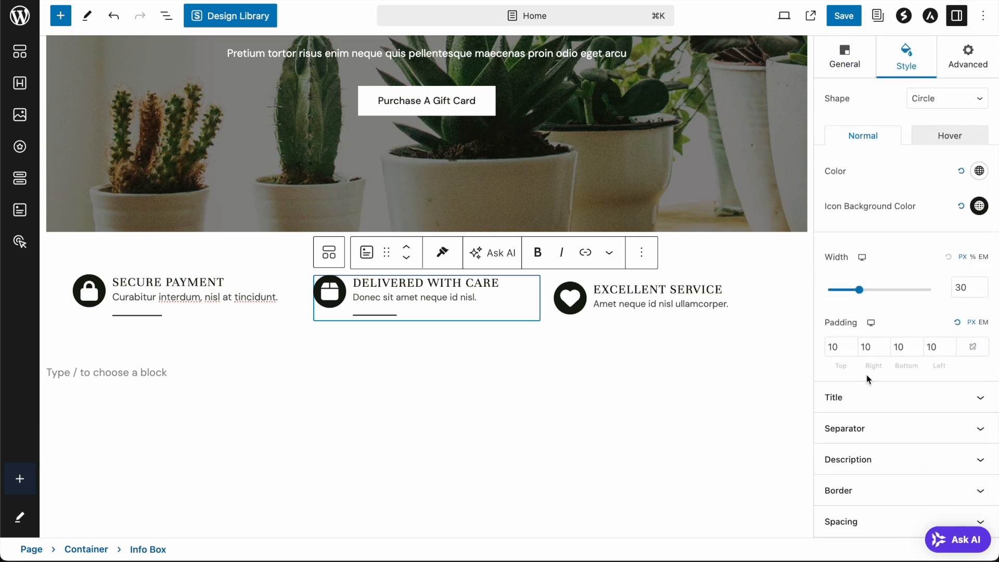
pyautogui.click(855, 402)
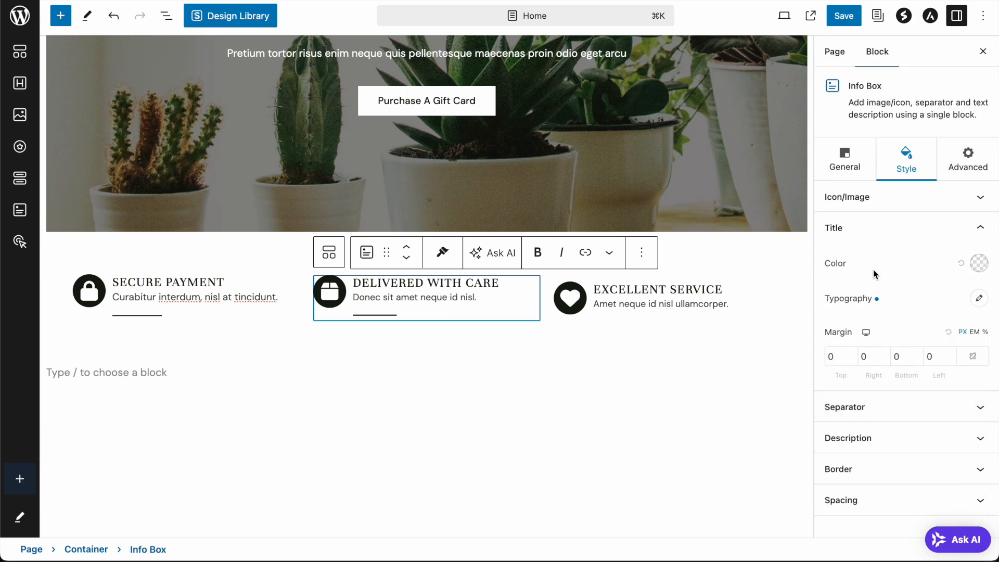
pyautogui.click(980, 298)
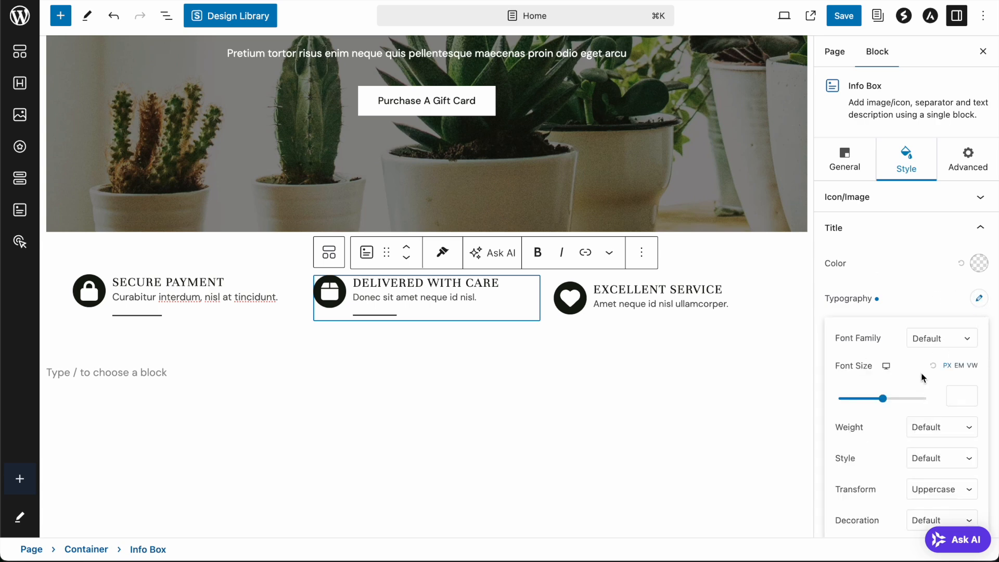
pyautogui.scroll(-3, 922, 378)
pyautogui.click(937, 185)
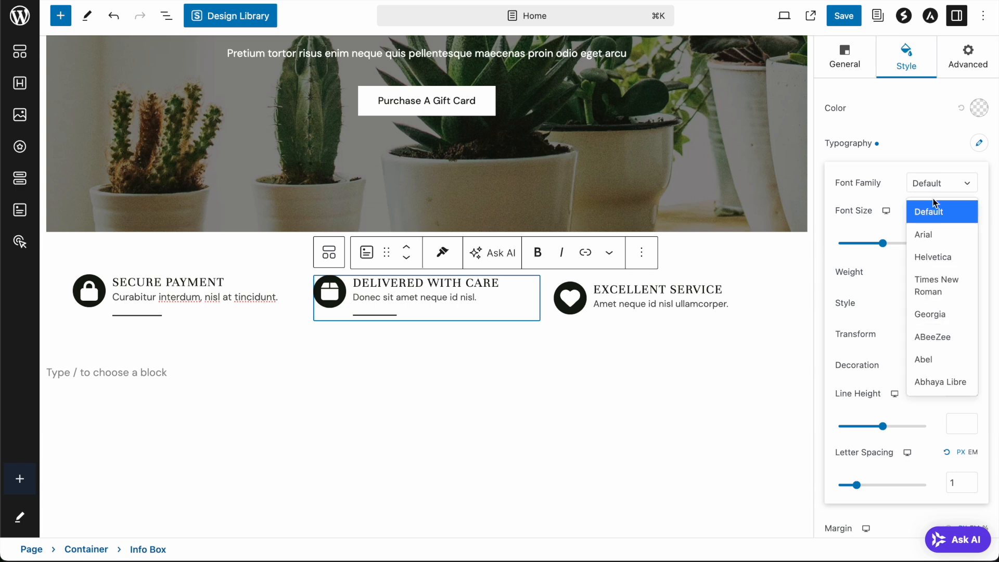
pyautogui.scroll(-2, 940, 323)
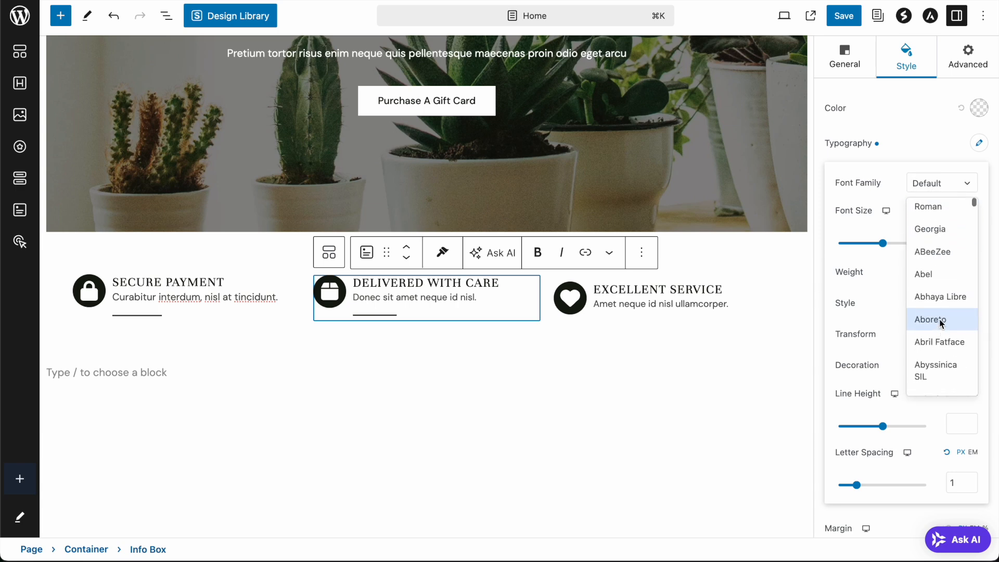
pyautogui.click(942, 323)
pyautogui.click(935, 183)
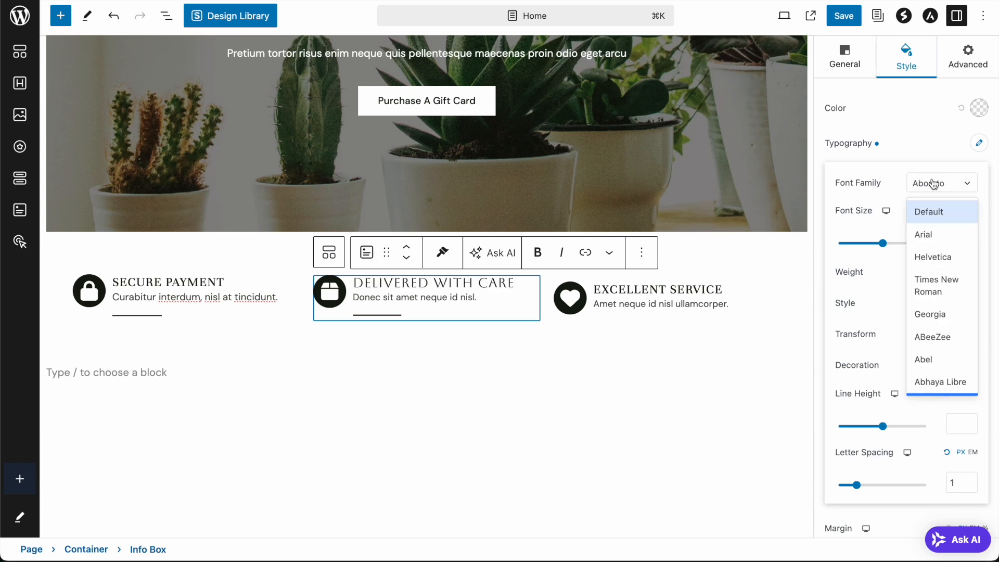
pyautogui.scroll(-3, 944, 353)
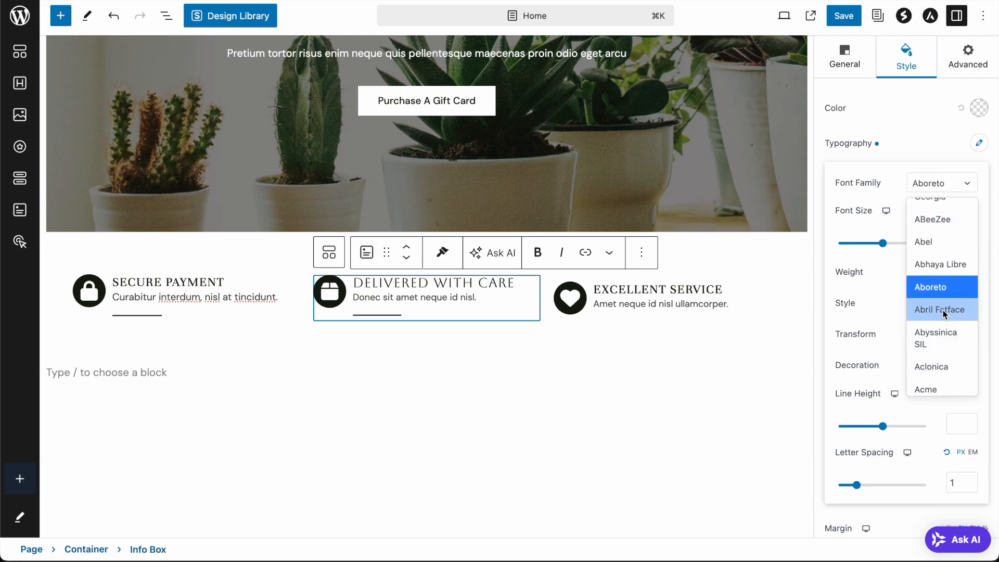
pyautogui.click(943, 311)
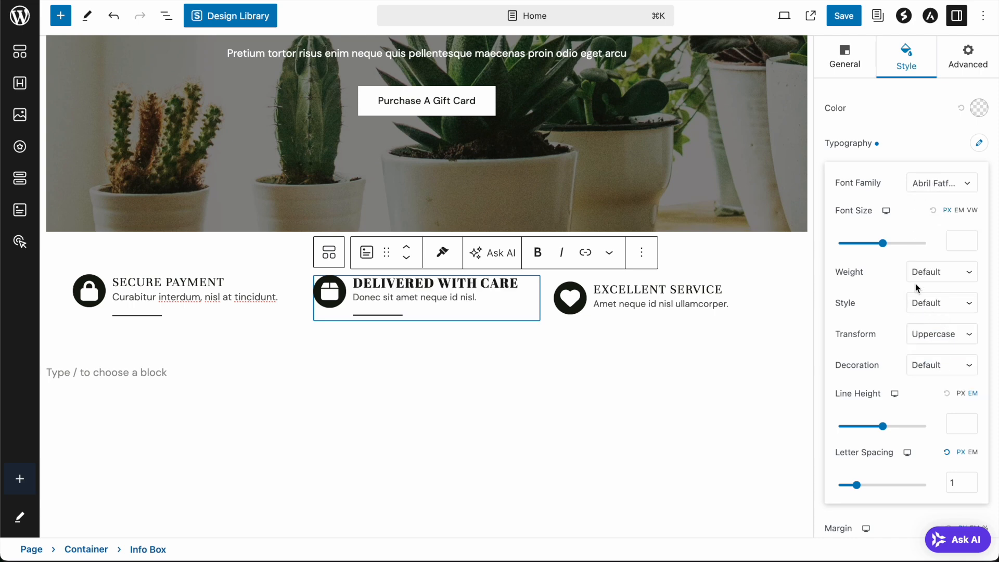
pyautogui.click(931, 192)
pyautogui.click(931, 361)
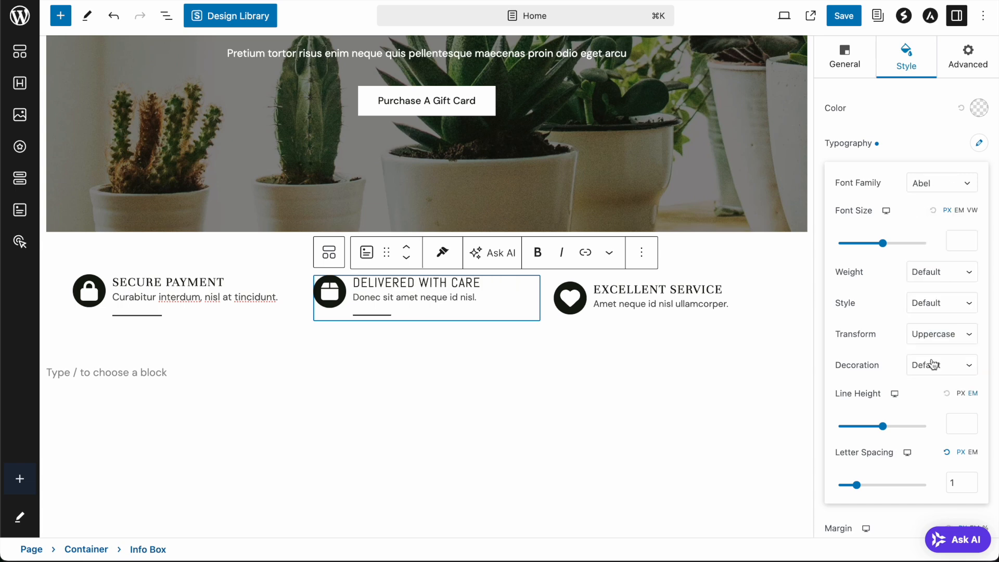
# - Set the Excellent Service and Secure Payment title fonts to Abel
pyautogui.click(676, 290)
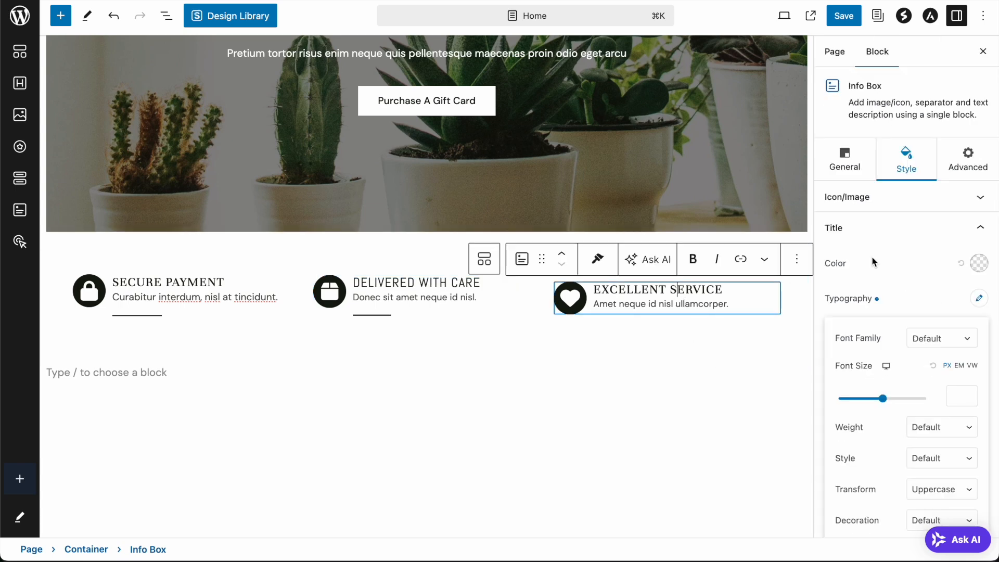
pyautogui.click(936, 341)
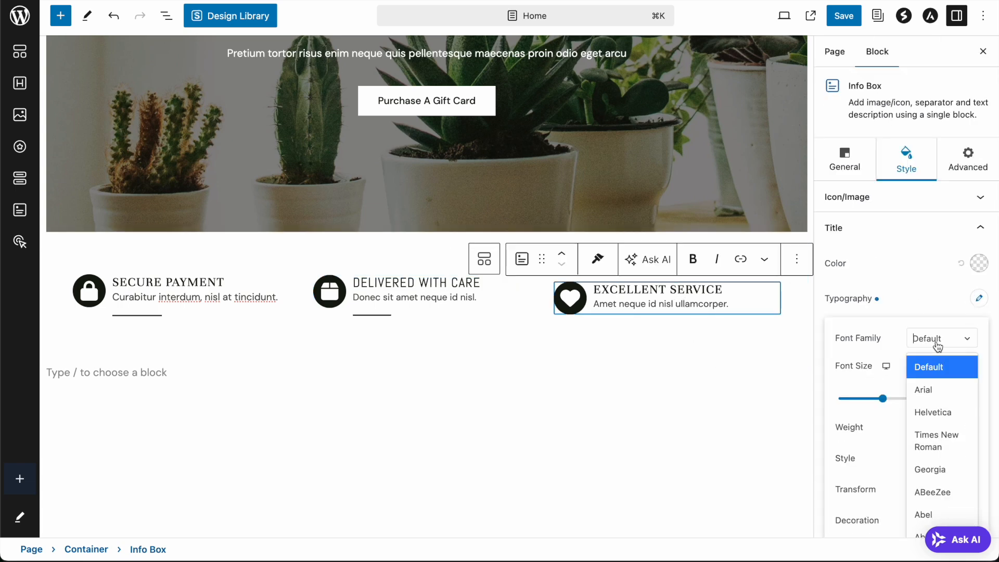
pyautogui.scroll(-2, 926, 388)
pyautogui.click(926, 375)
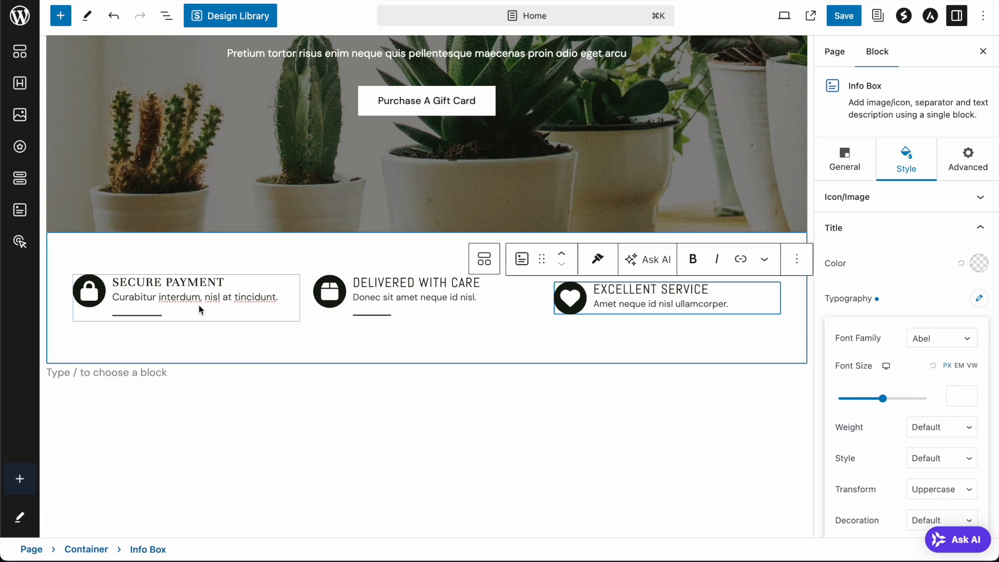
pyautogui.click(197, 282)
pyautogui.click(932, 343)
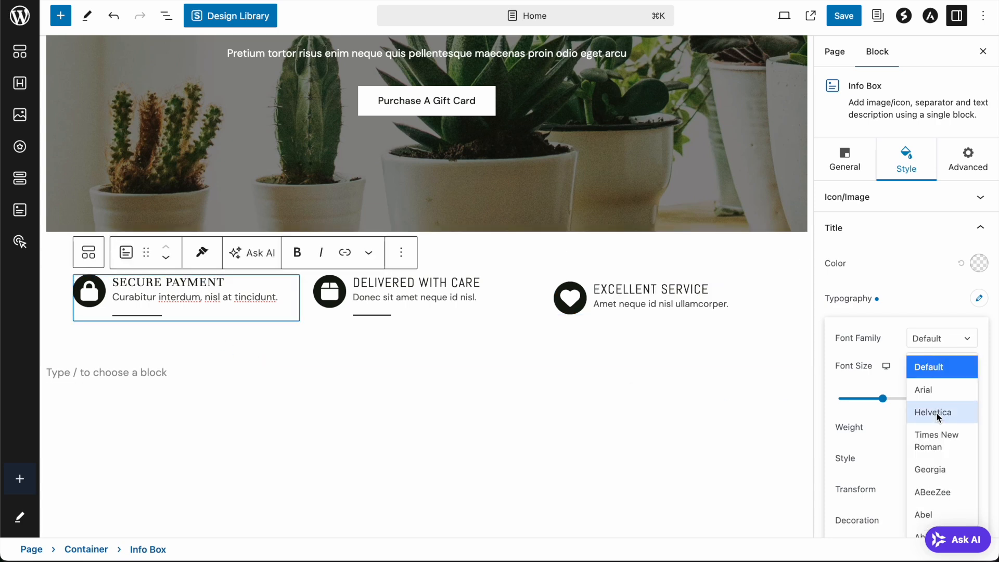
pyautogui.click(923, 514)
# - Give Excellent Service a Solid separator positioned After Description
pyautogui.click(728, 285)
pyautogui.scroll(-1, 891, 367)
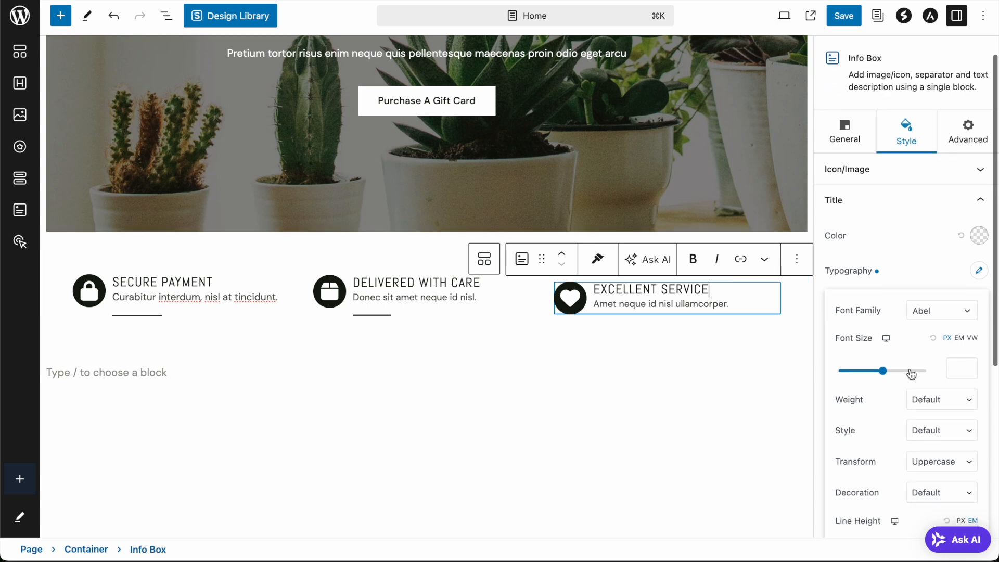
pyautogui.click(857, 145)
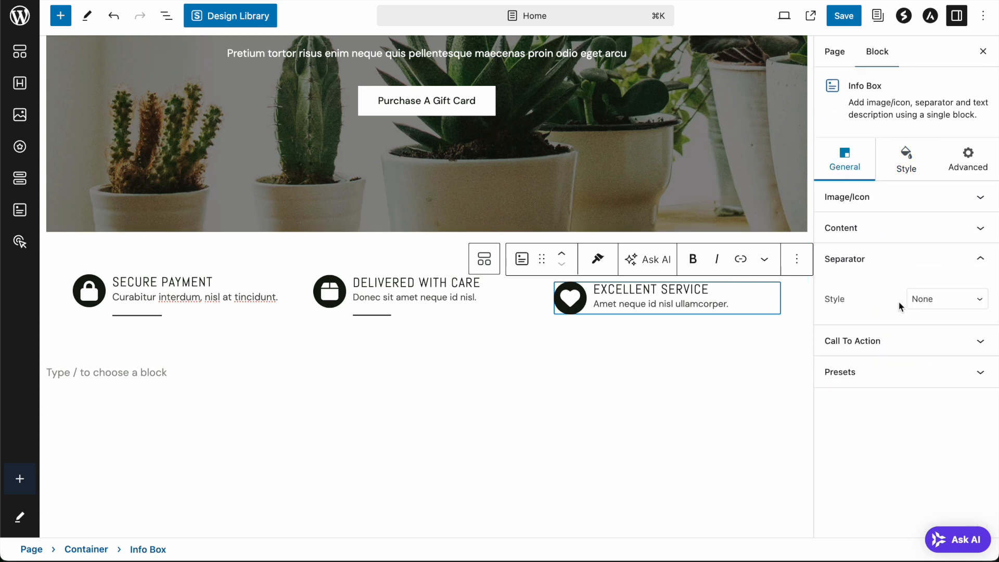
pyautogui.click(927, 298)
pyautogui.click(929, 310)
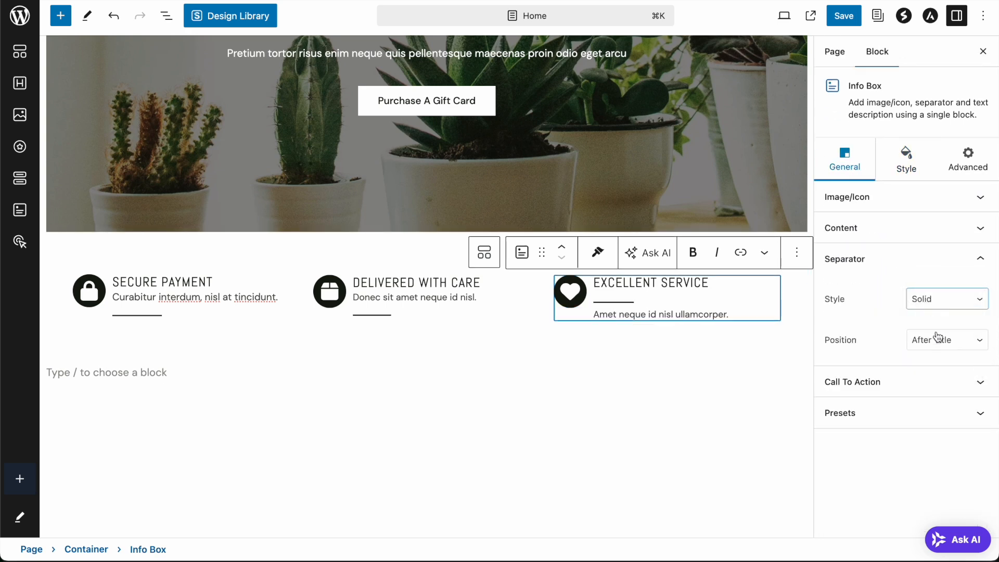
pyautogui.click(936, 340)
pyautogui.click(938, 356)
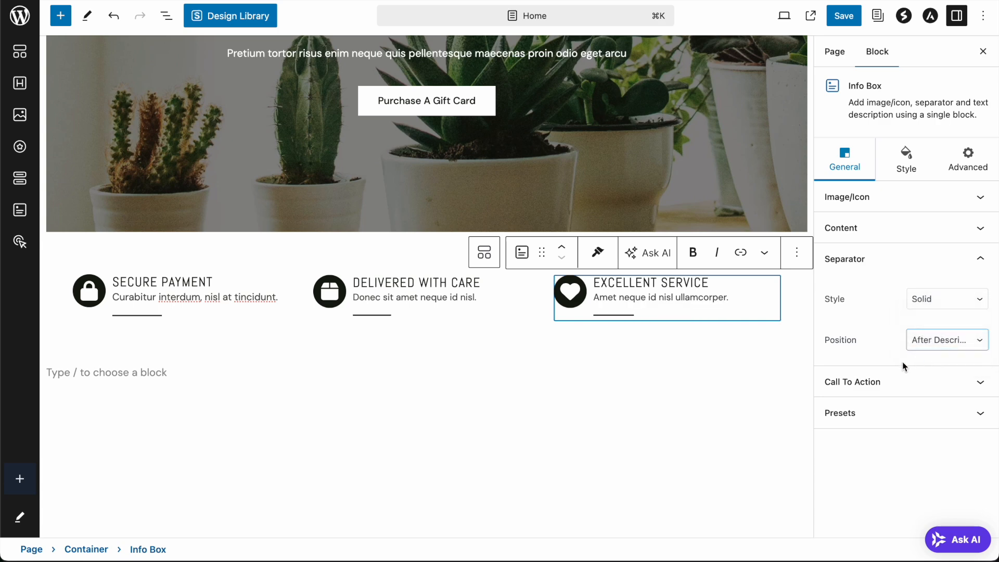
pyautogui.click(753, 350)
# - Save the Home page and review the restyled feature row on the live site
pyautogui.click(844, 15)
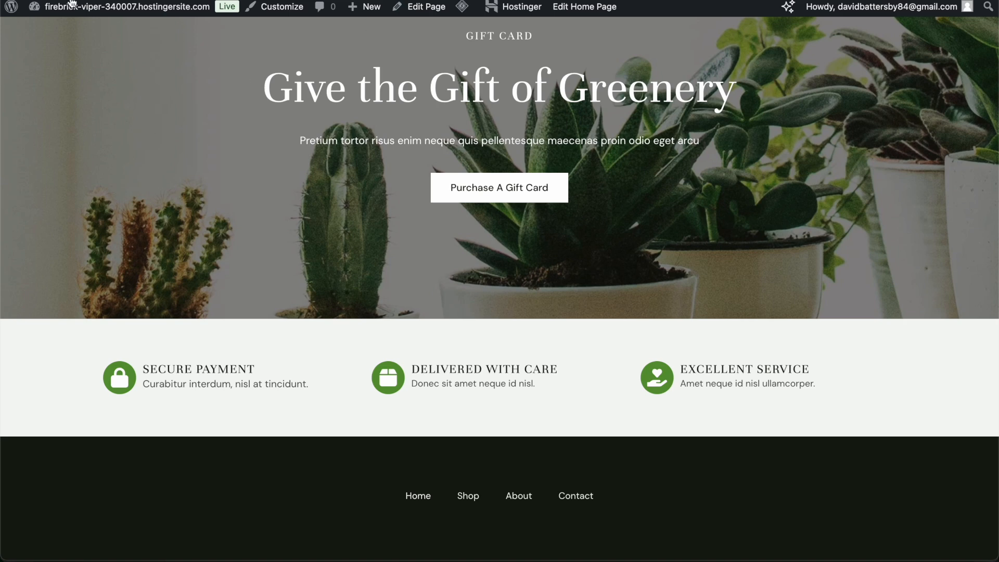
pyautogui.scroll(-3, 742, 217)
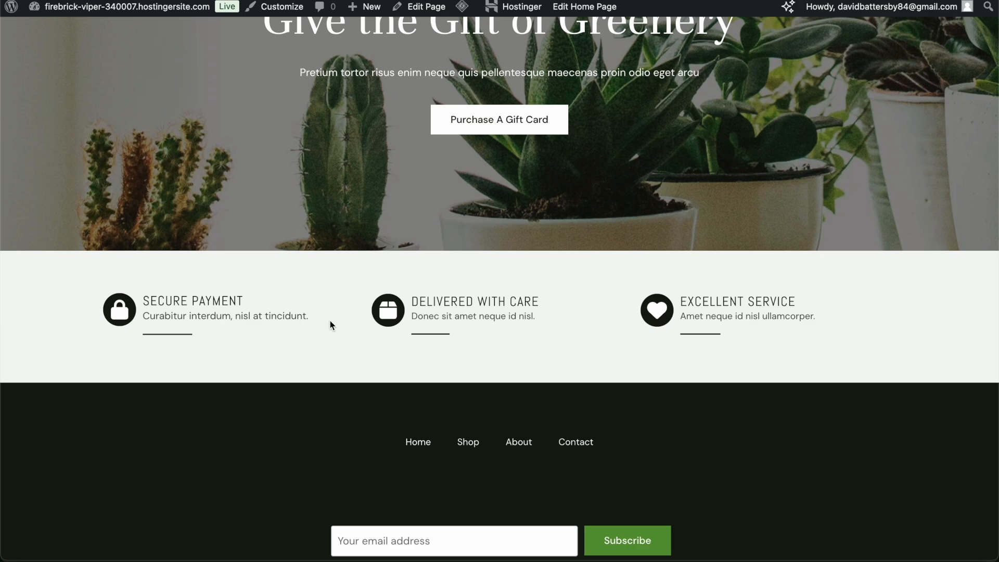
pyautogui.scroll(2, 762, 292)
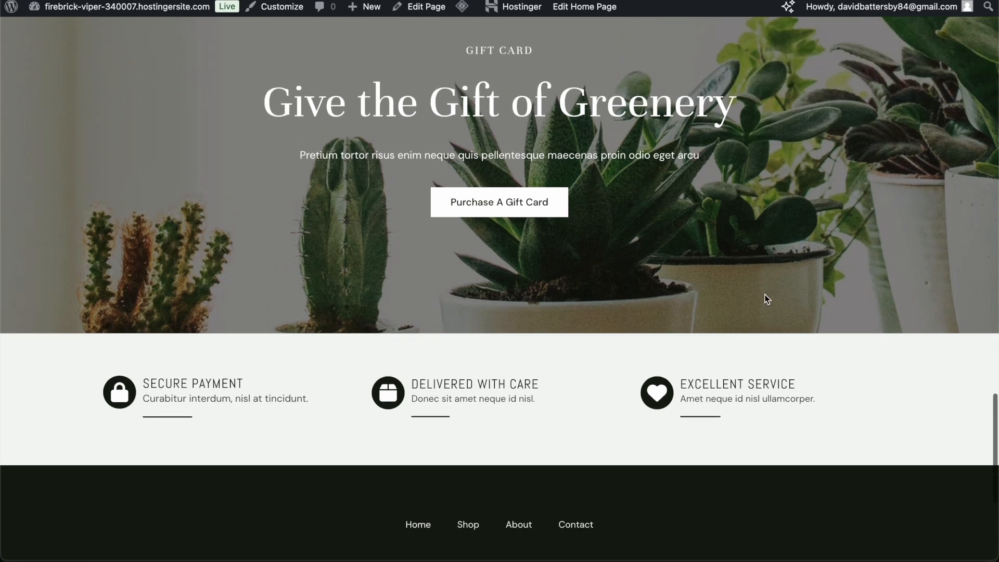
pyautogui.scroll(-2, 764, 297)
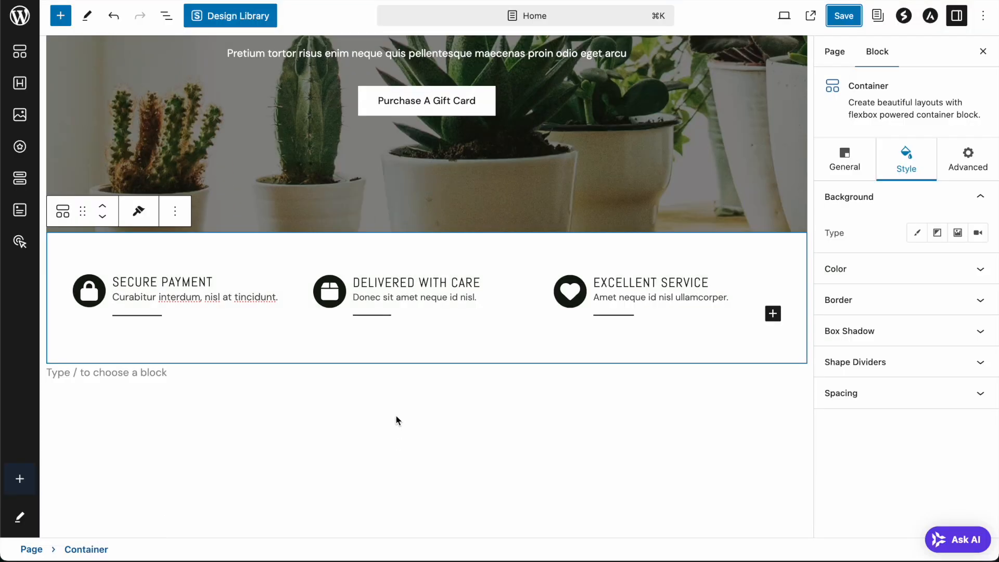
# - Select the empty paragraph below the feature boxes, leaving it empty
pyautogui.click(397, 421)
pyautogui.click(143, 374)
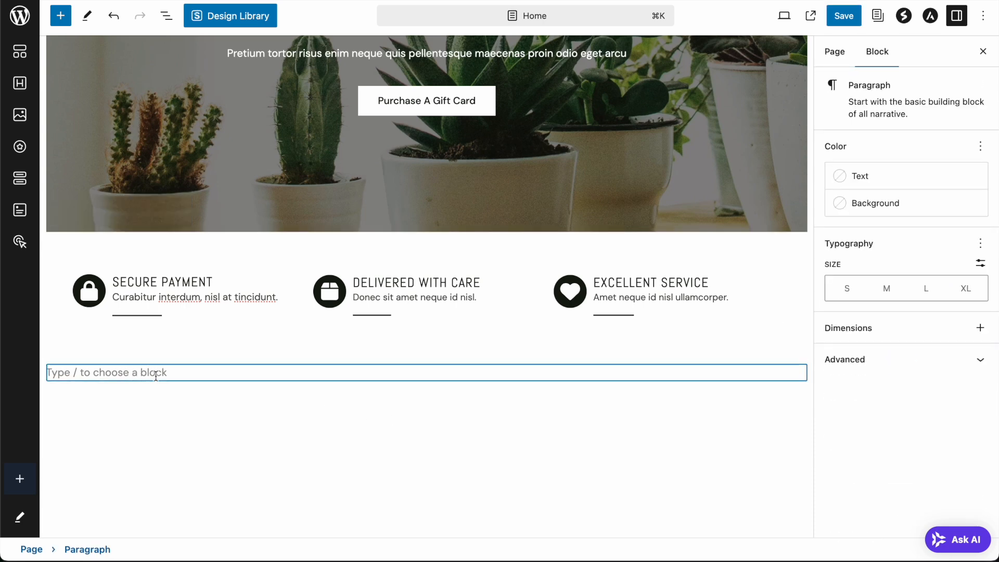
pyautogui.write('/')
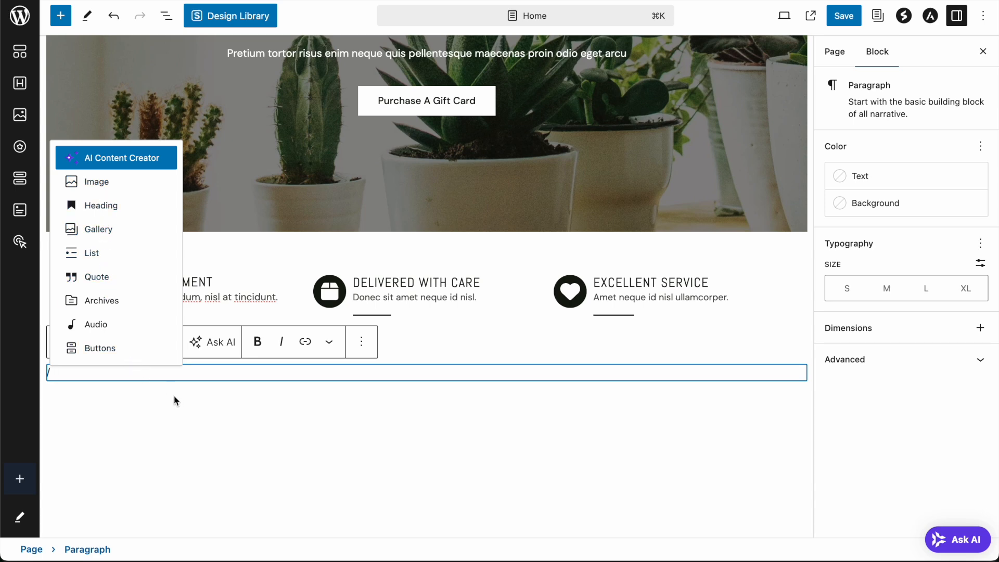
pyautogui.click(156, 398)
pyautogui.click(127, 373)
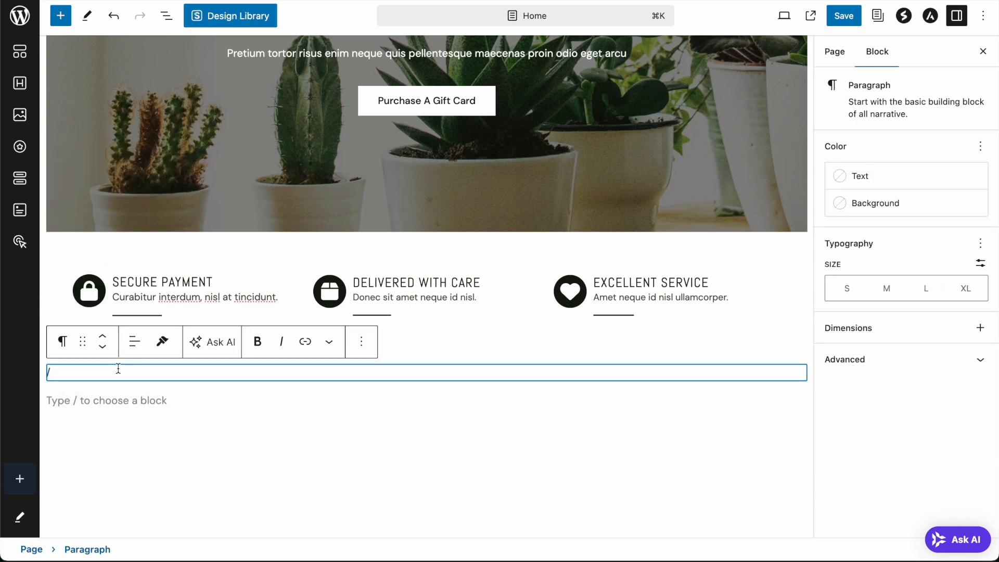
pyautogui.press('BackSpace')
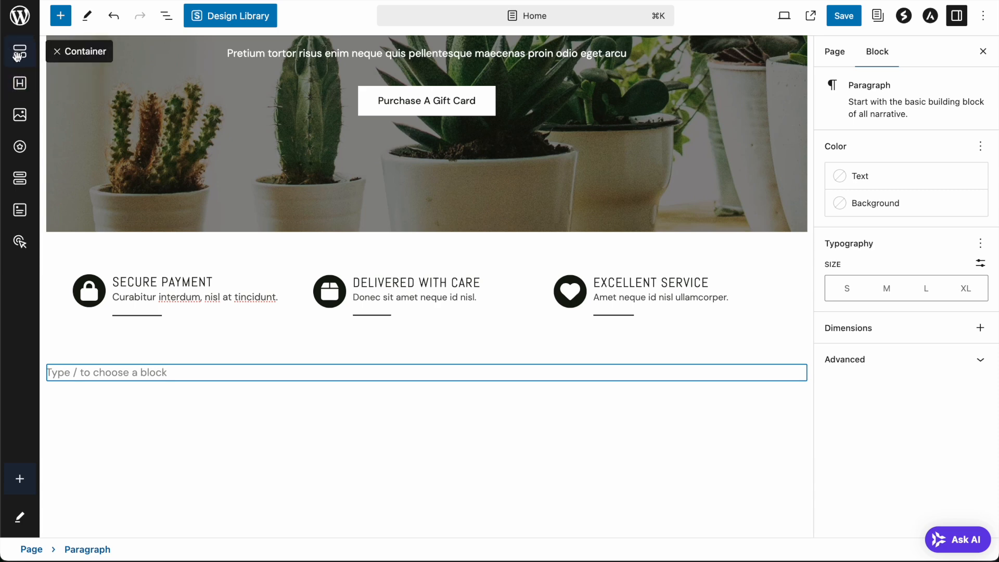
# - Pin Image Gallery to the quick-action blocks by searching 'gall' and insert it
pyautogui.click(23, 479)
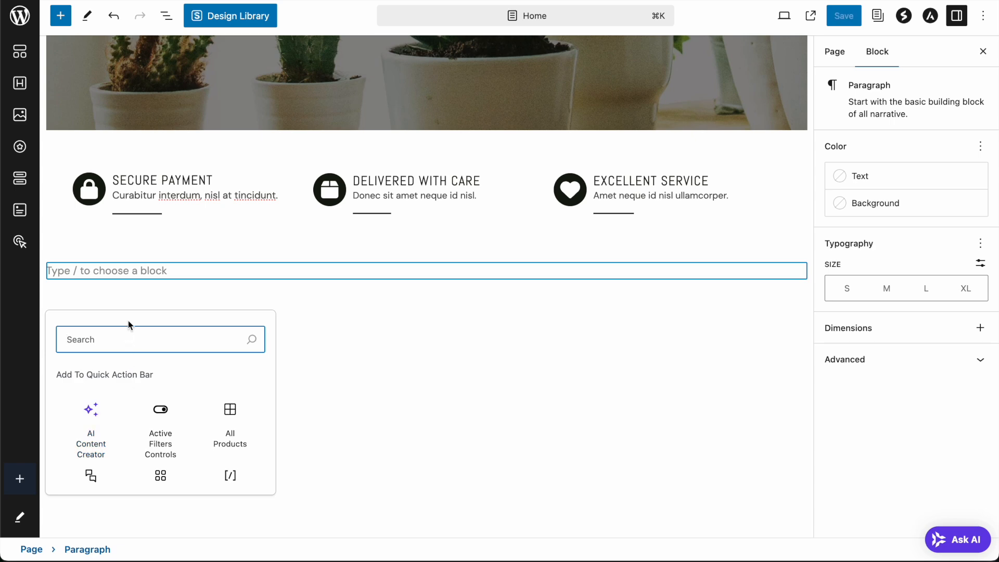
pyautogui.write('gall')
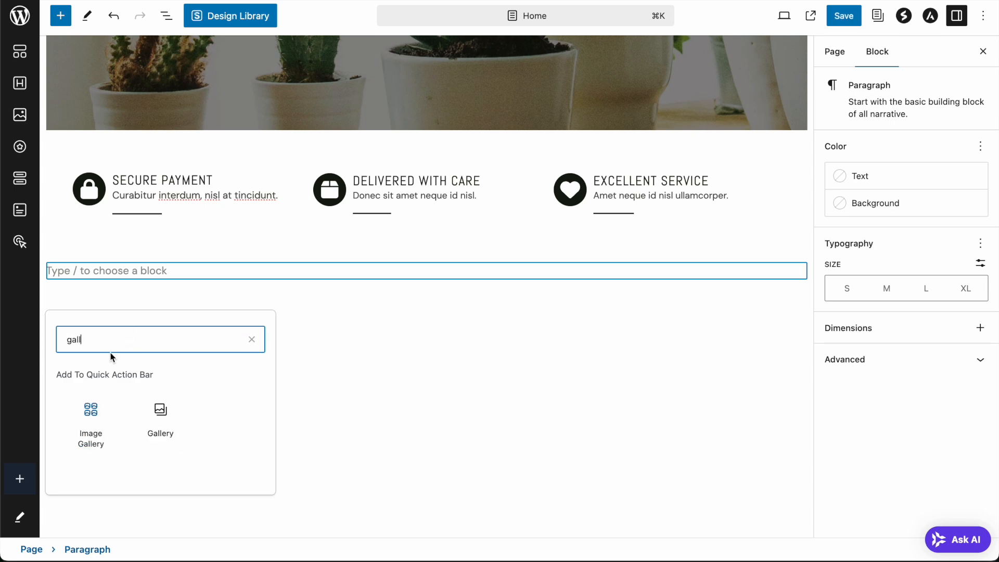
pyautogui.click(97, 416)
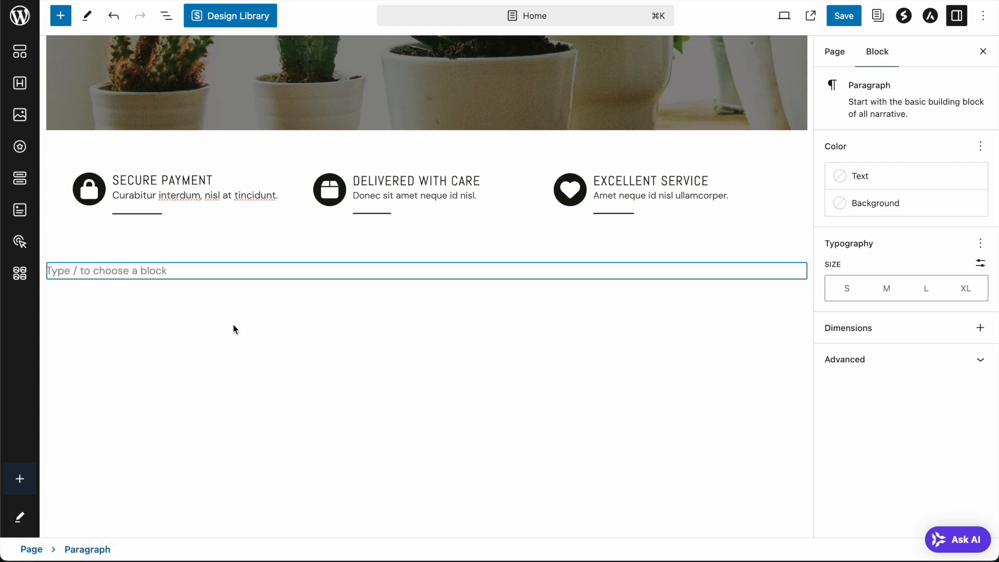
pyautogui.click(20, 275)
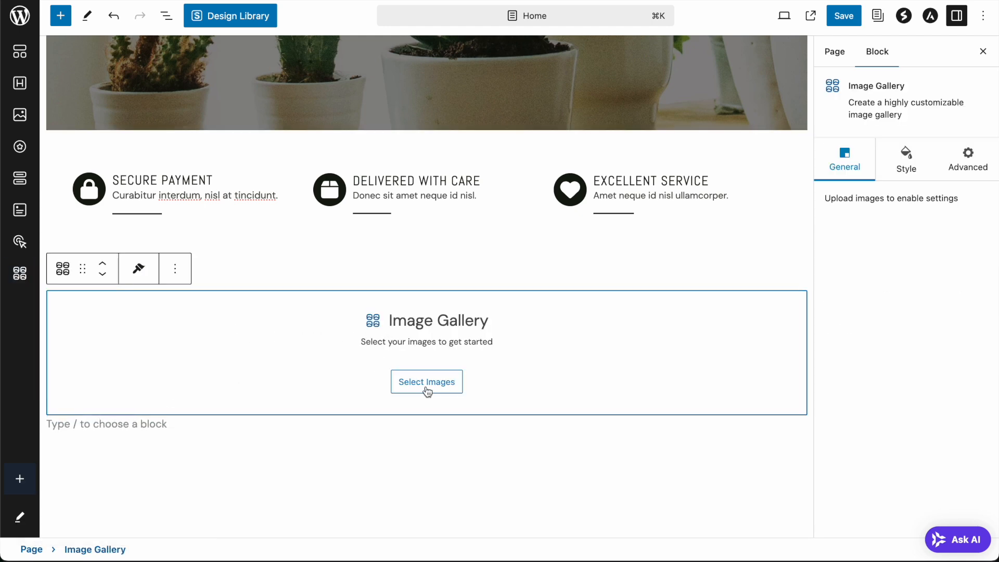
# - Choose the garden tools, watering-can and snake plant photos from the Media Library
pyautogui.click(426, 385)
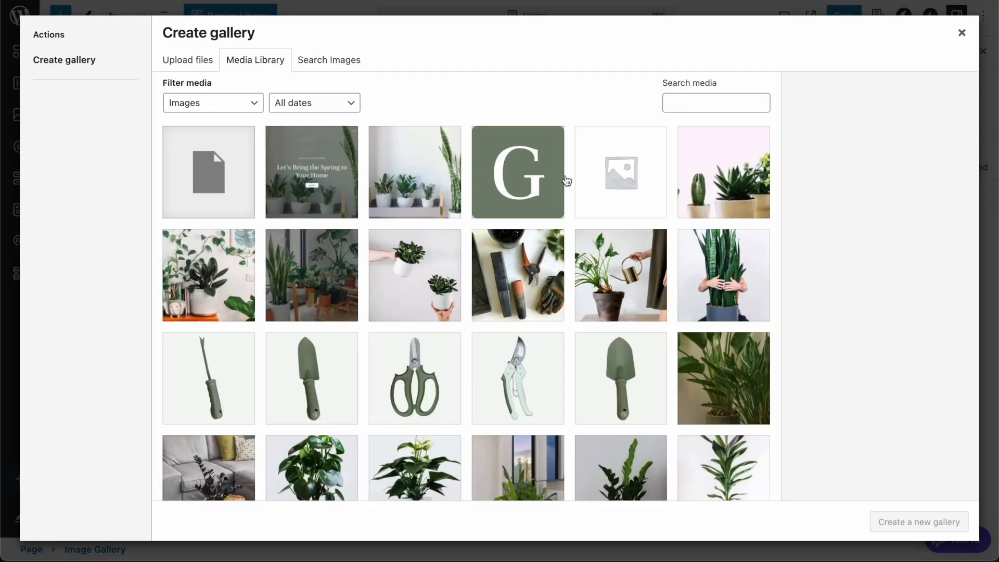
pyautogui.click(513, 268)
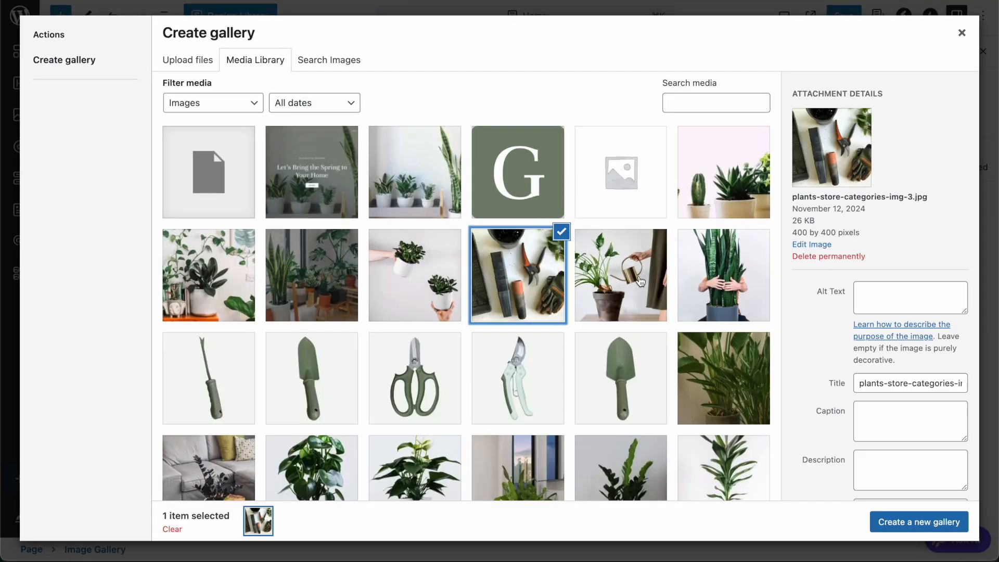
pyautogui.click(640, 281)
pyautogui.scroll(-10, 716, 252)
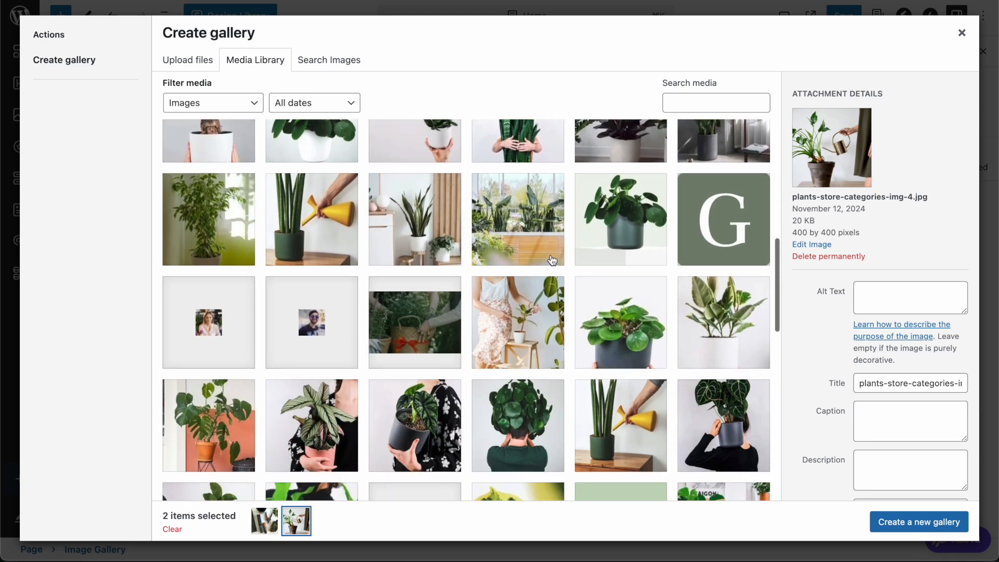
pyautogui.click(433, 229)
pyautogui.scroll(-3, 569, 319)
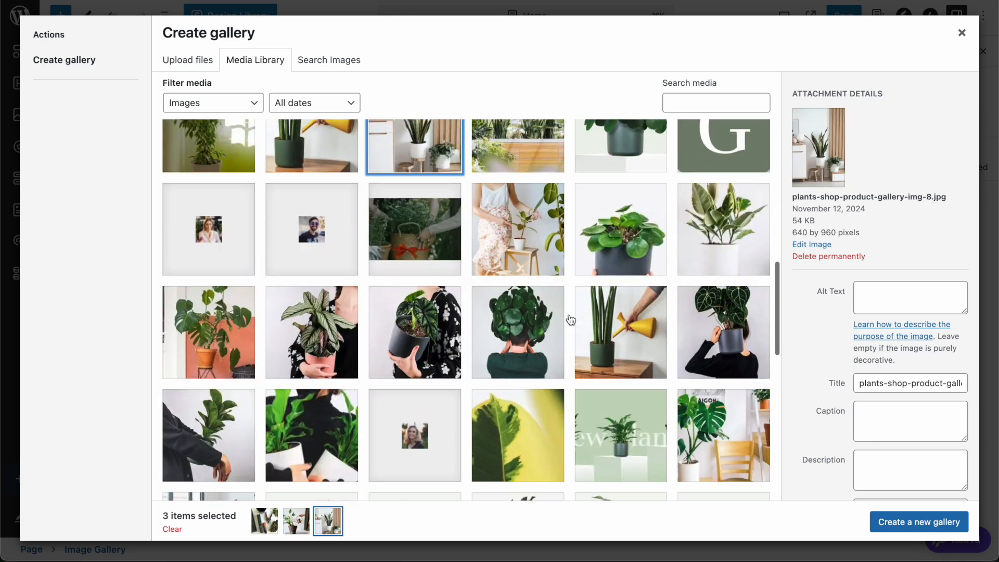
pyautogui.scroll(-2, 569, 318)
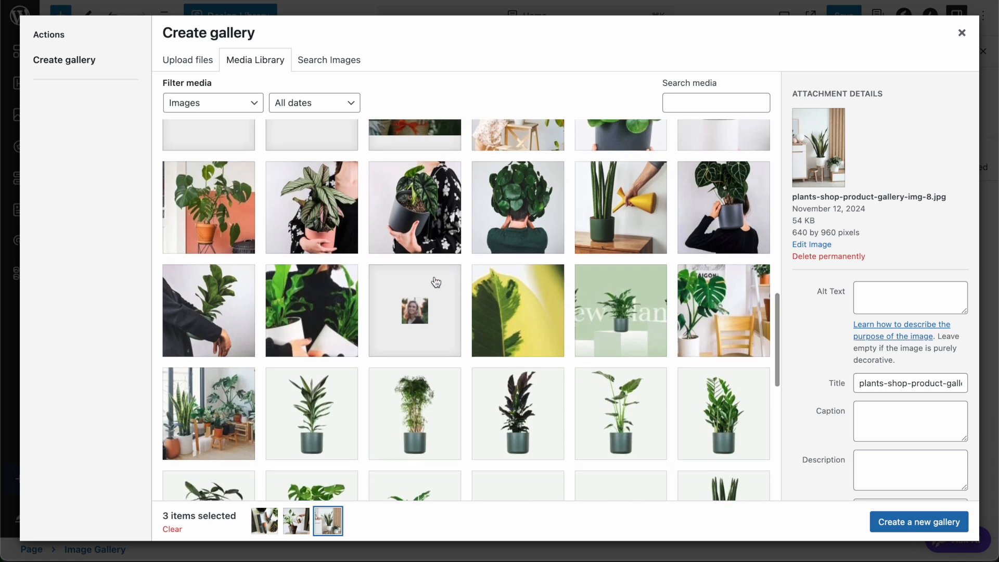
# - Add the calathea and indoor plant collection photos, then create and insert the gallery
pyautogui.click(307, 218)
pyautogui.scroll(-2, 532, 306)
pyautogui.scroll(2, 532, 306)
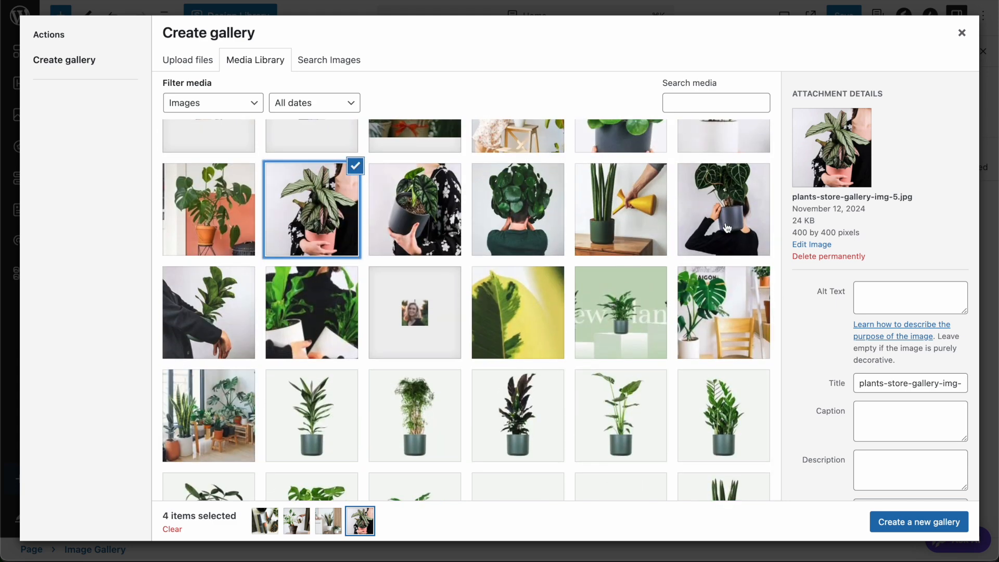
pyautogui.scroll(-4, 727, 227)
pyautogui.click(226, 226)
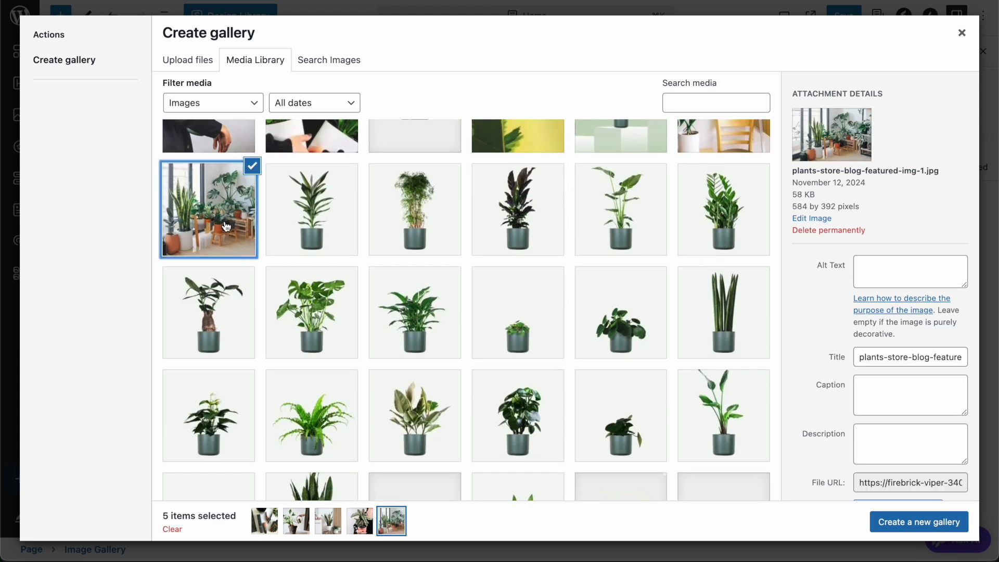
pyautogui.scroll(-5, 486, 337)
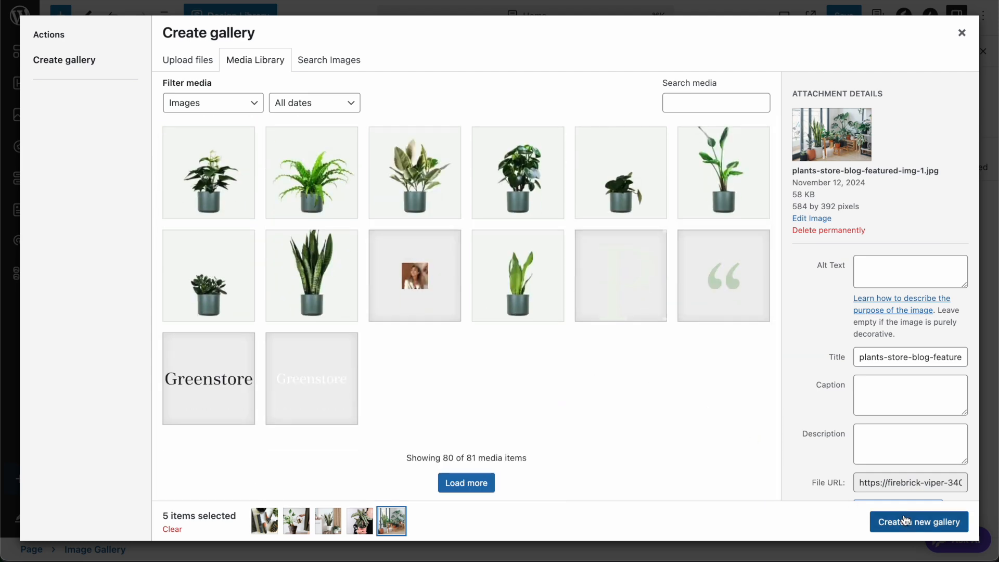
pyautogui.click(905, 520)
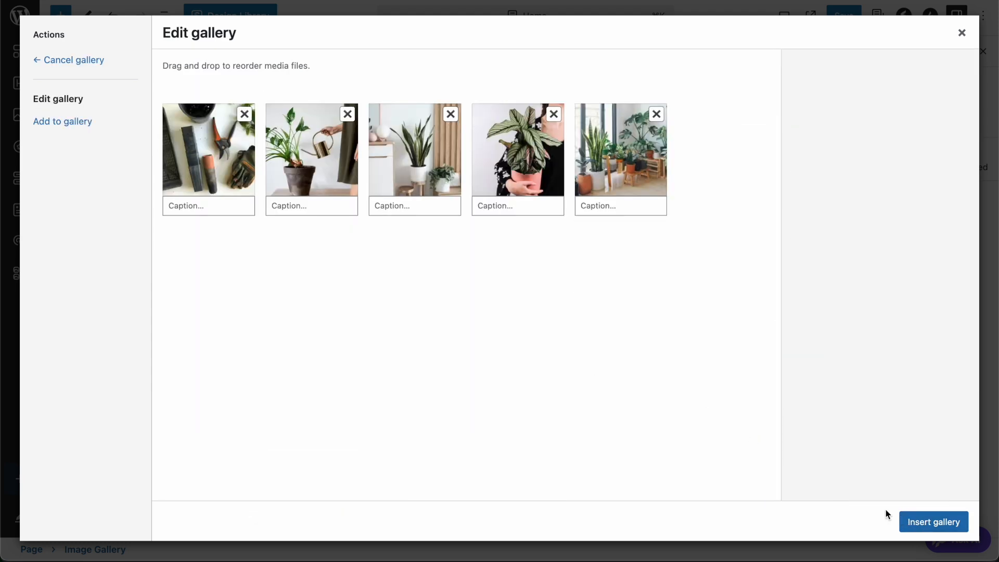
pyautogui.click(920, 522)
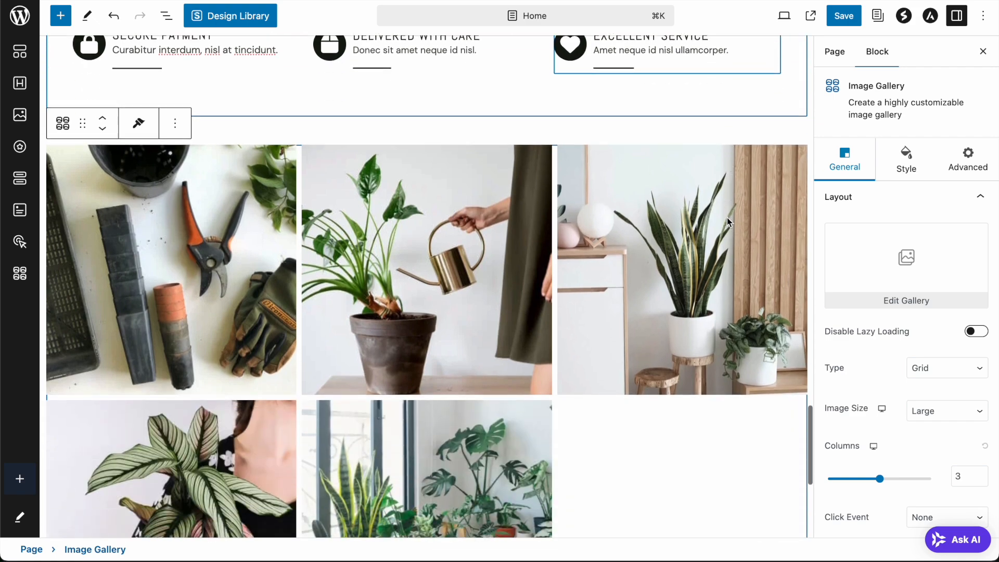
# - Replace the snake plant image's placeholder caption with 'Plant in white pot'
pyautogui.scroll(-2, 727, 218)
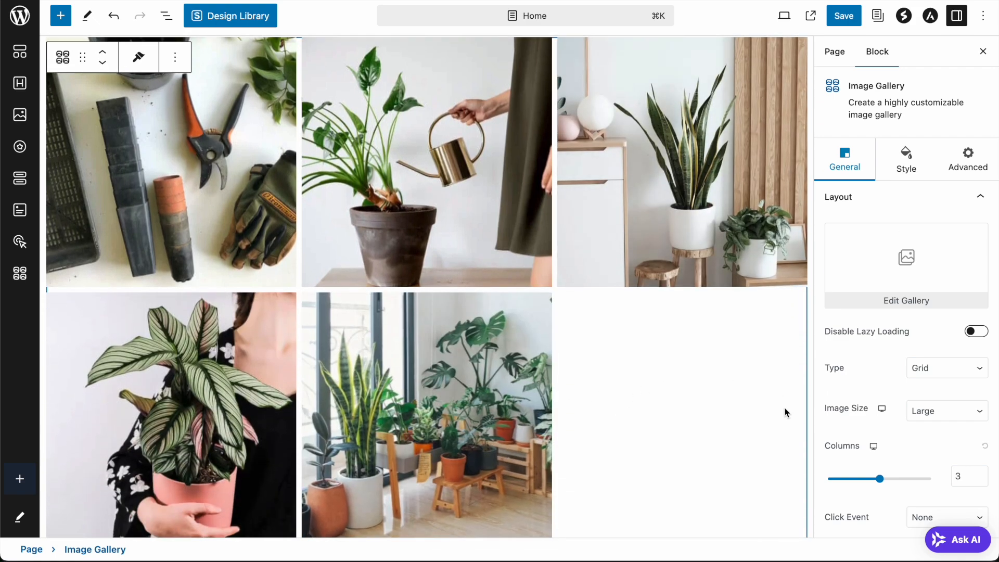
pyautogui.scroll(-3, 697, 407)
pyautogui.scroll(2, 696, 407)
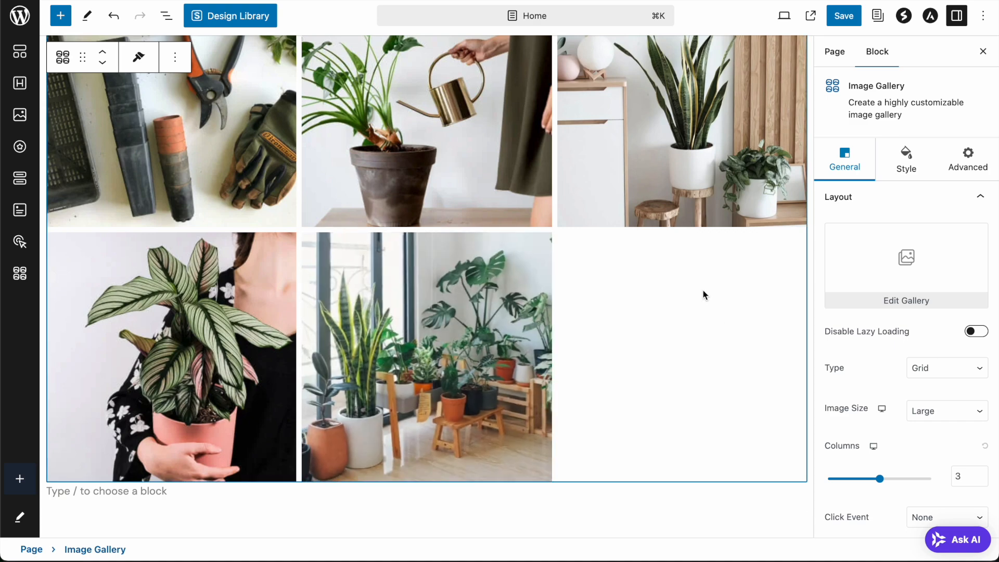
pyautogui.scroll(2, 462, 143)
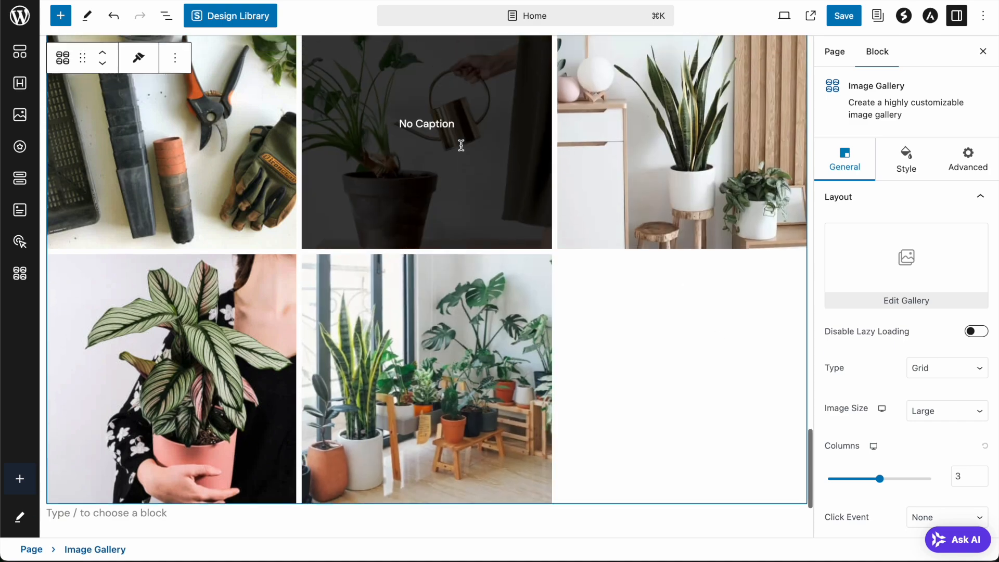
pyautogui.click(691, 176)
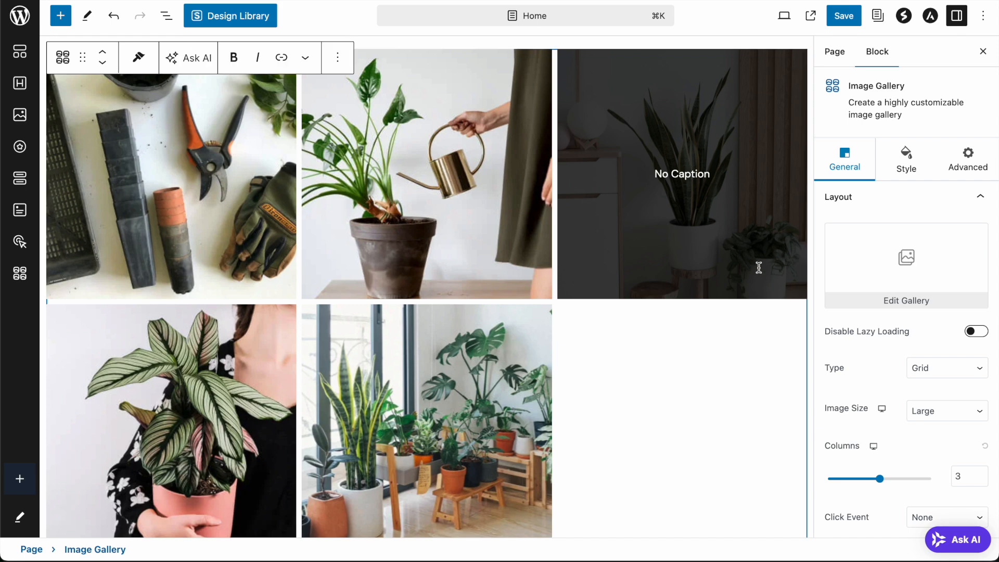
pyautogui.hotkey('ctrl', 'a')
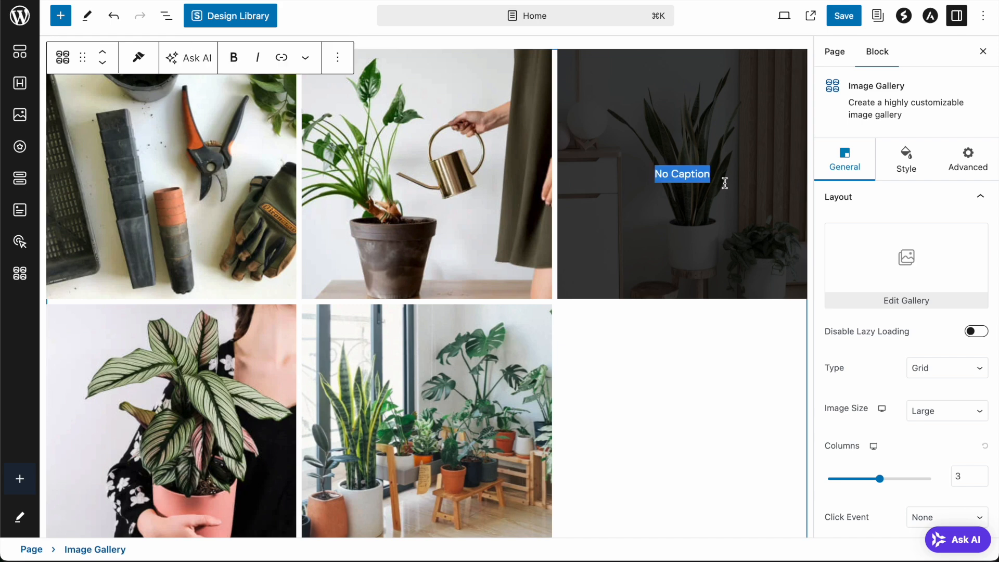
pyautogui.write('Plant')
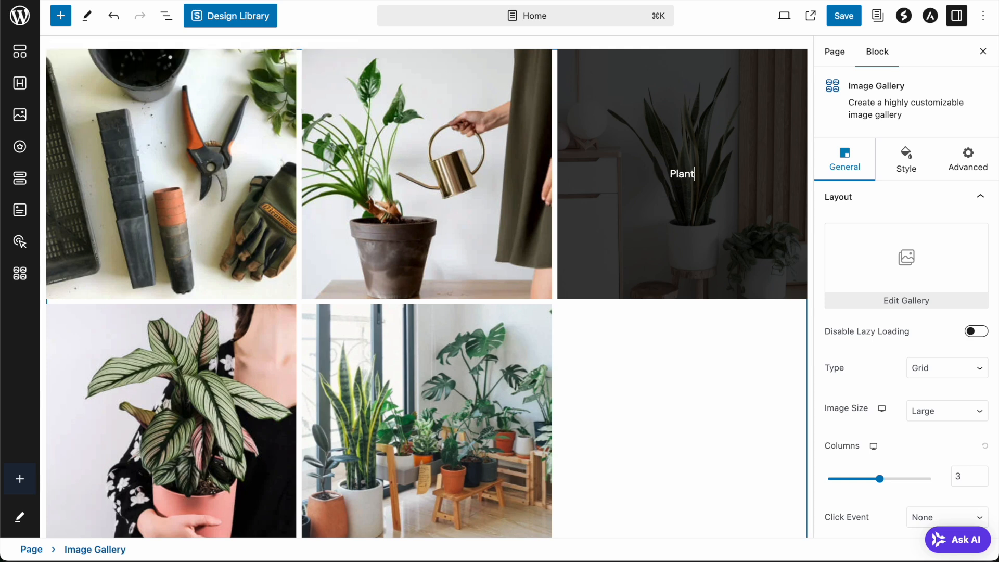
pyautogui.write(' in white pot')
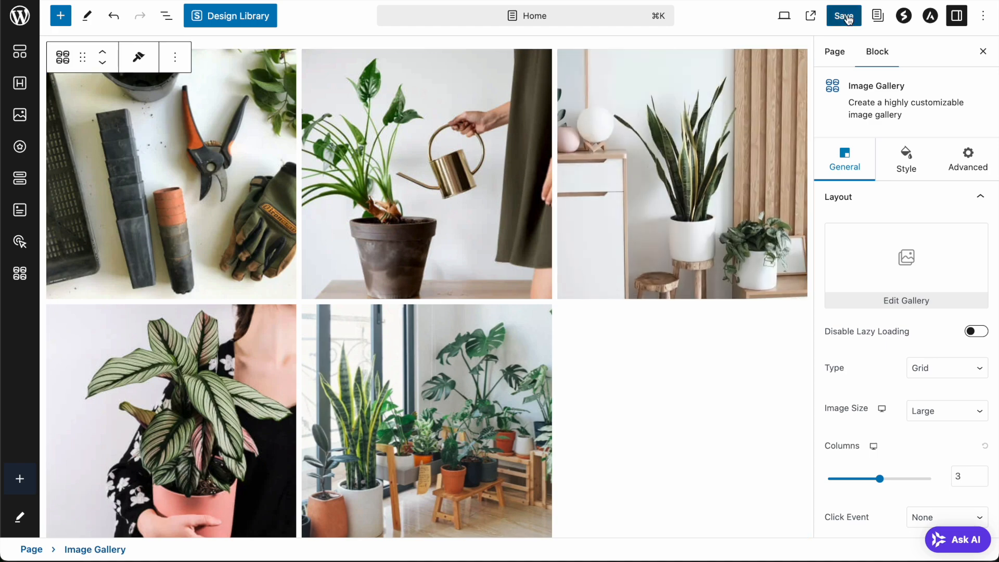
# - Save the page, check the gallery on the live site, and add an empty block above it
pyautogui.click(843, 16)
pyautogui.scroll(3, 635, 222)
pyautogui.scroll(2, 635, 222)
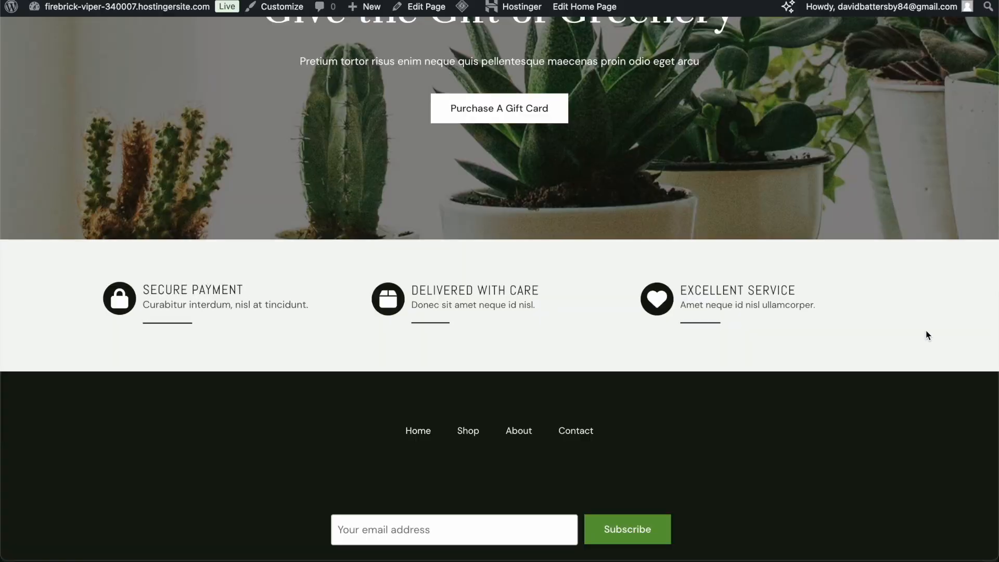
pyautogui.scroll(12, 836, 200)
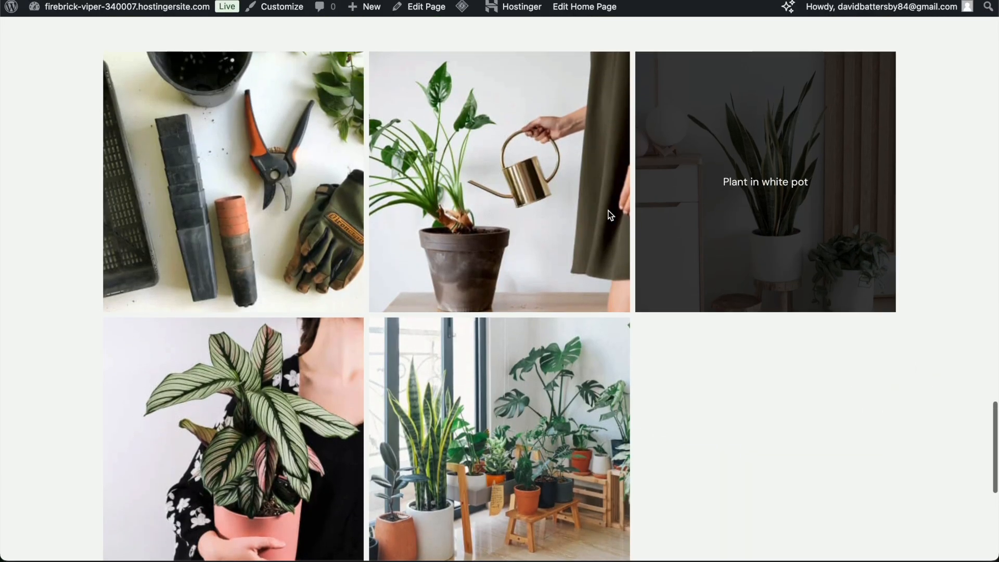
pyautogui.scroll(3, 774, 449)
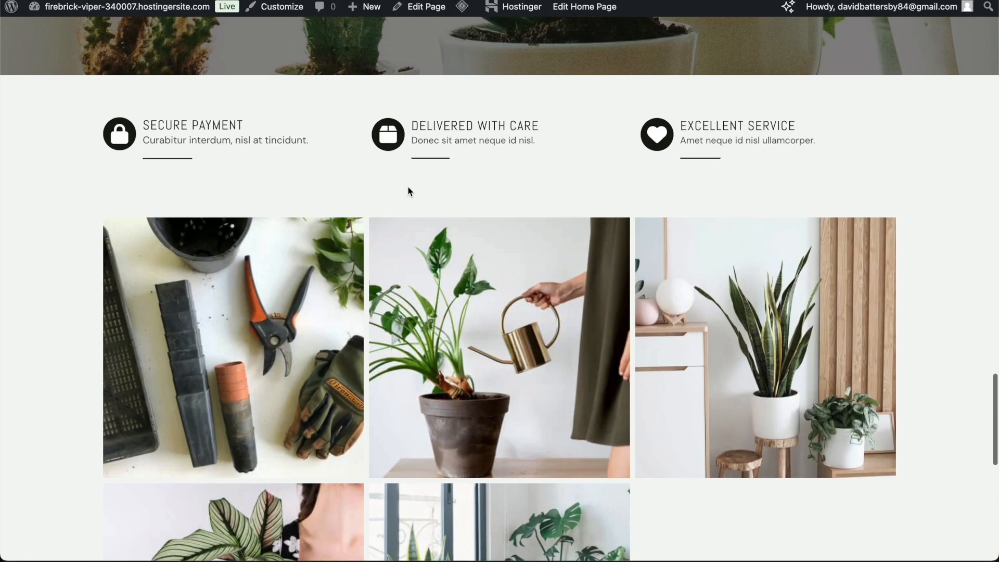
pyautogui.scroll(-8, 292, 240)
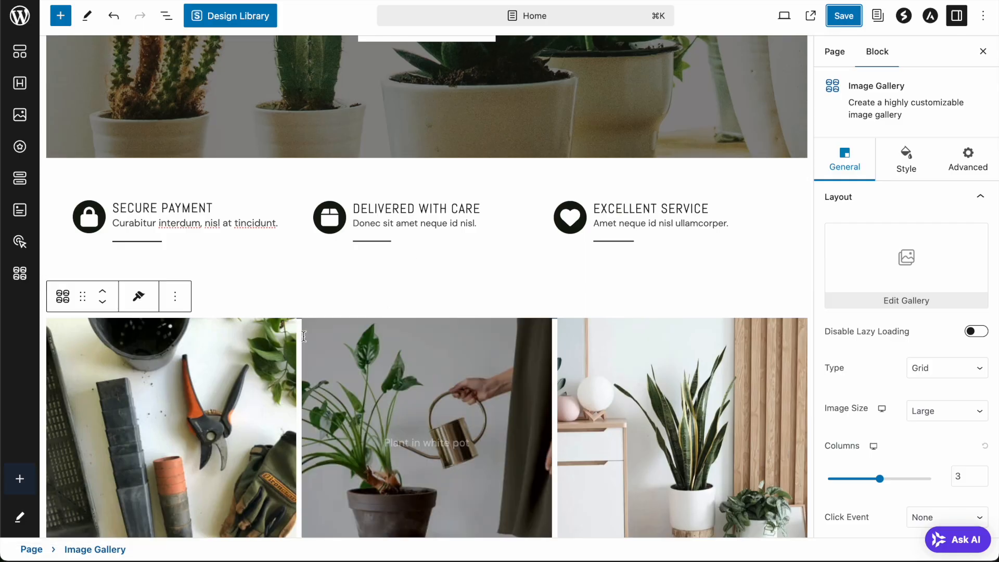
pyautogui.click(269, 299)
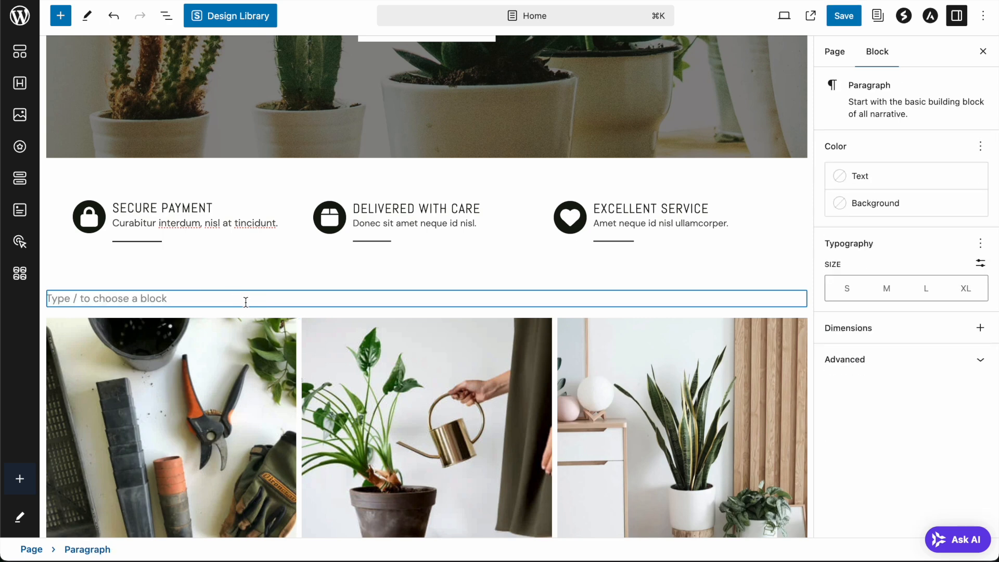
# - Turn the empty block above the gallery into a heading reading 'Gallery'
pyautogui.click(268, 286)
pyautogui.click(239, 300)
pyautogui.write('/')
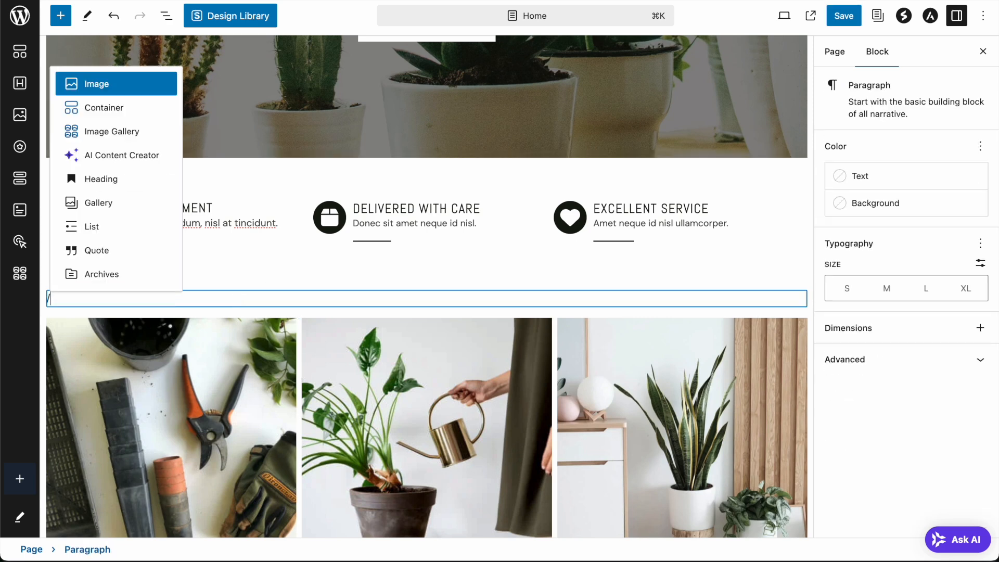
pyautogui.click(119, 182)
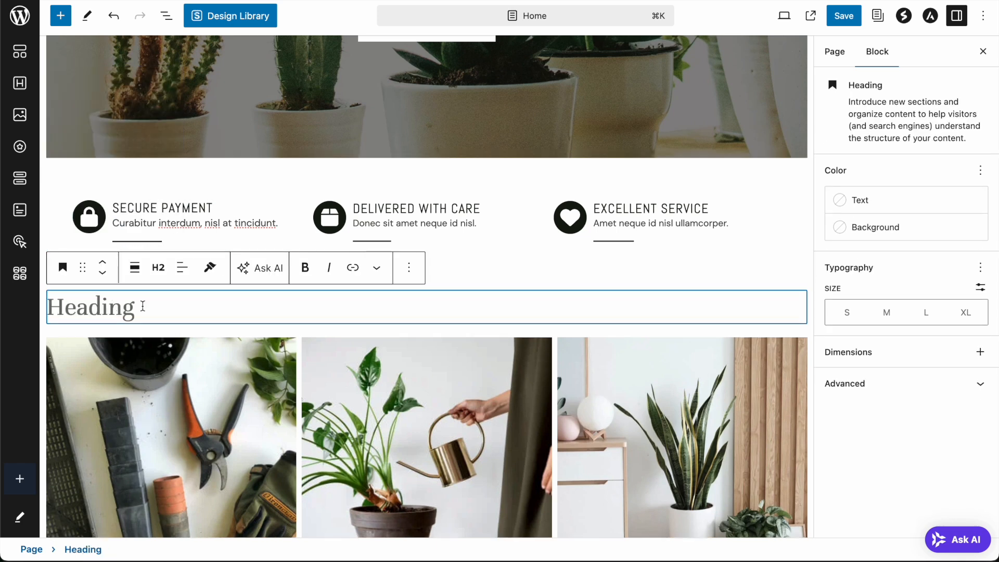
pyautogui.write('S')
pyautogui.press('BackSpace')
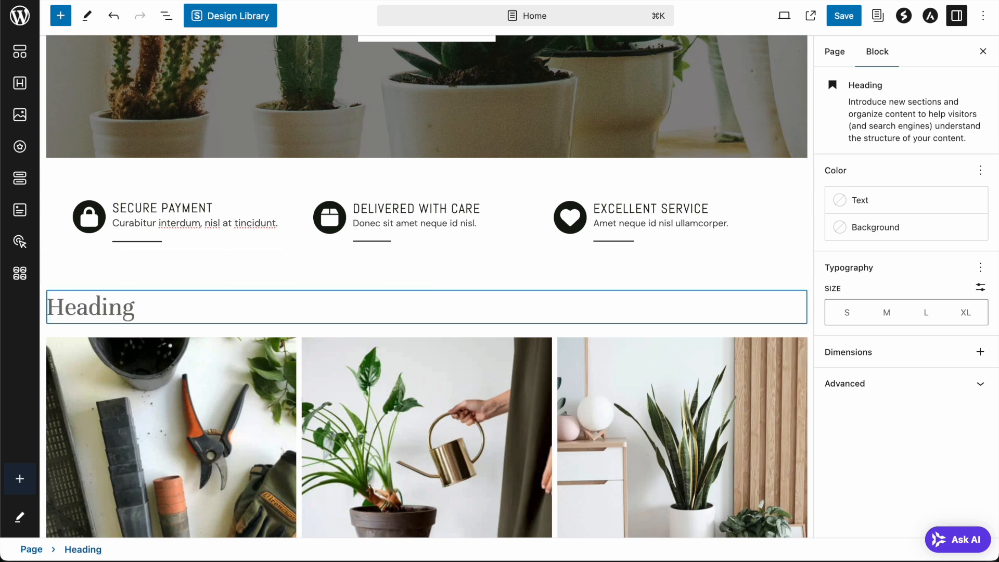
pyautogui.write('Gallery')
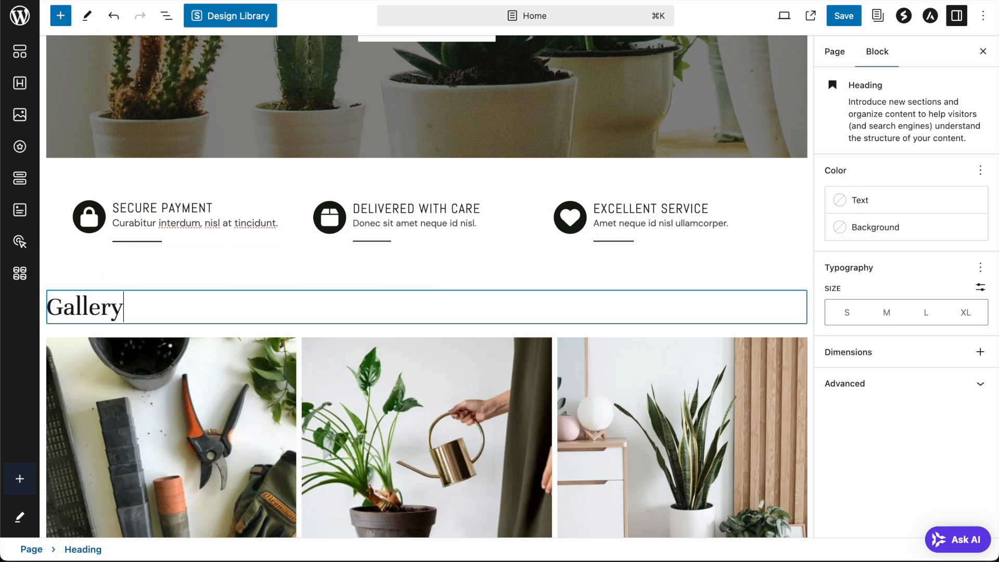
pyautogui.click(508, 276)
pyautogui.scroll(-10, 508, 276)
pyautogui.click(394, 346)
# - Insert a Separator block below the gallery using the '/div' slash command
pyautogui.click(391, 329)
pyautogui.write('/')
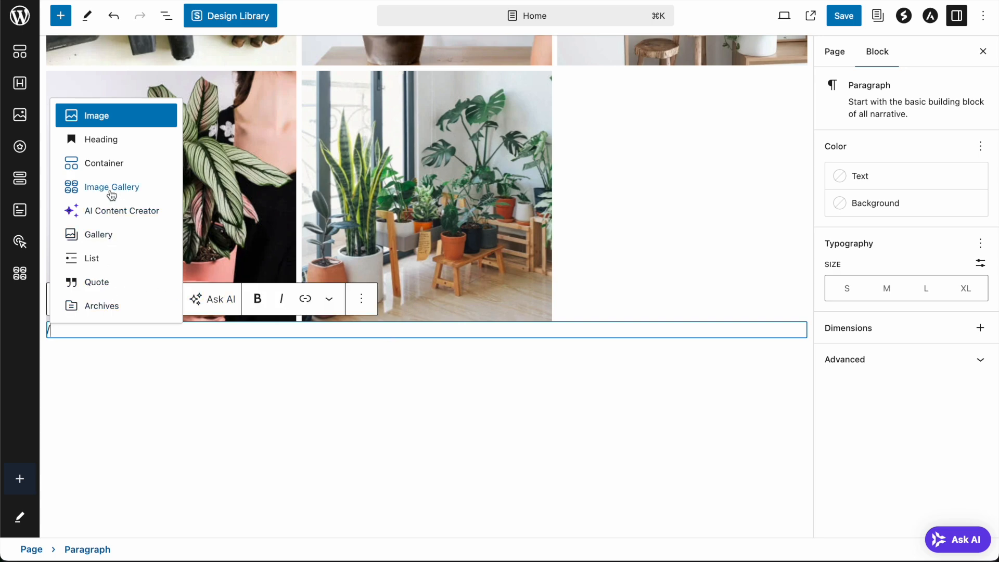
pyautogui.write('d')
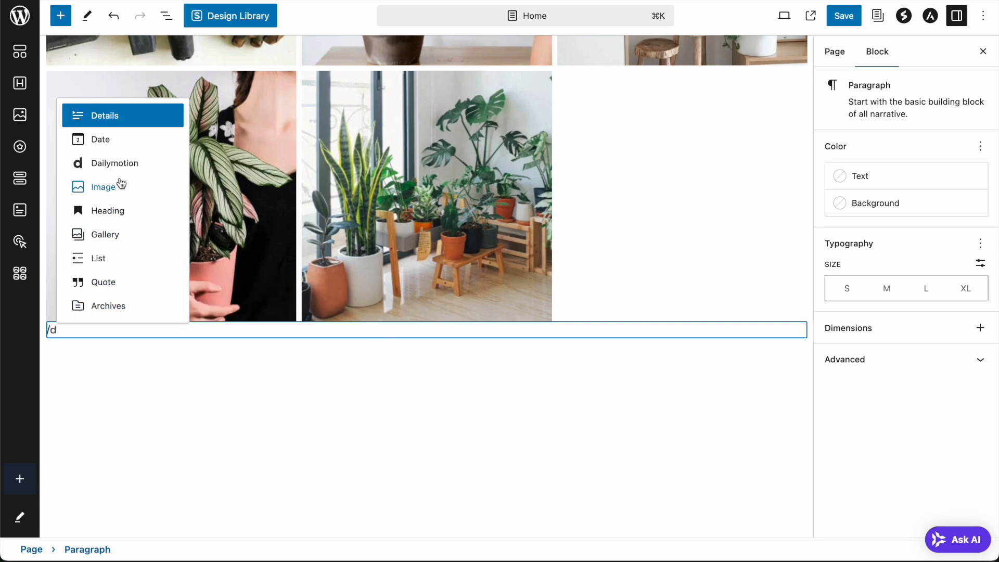
pyautogui.write('i')
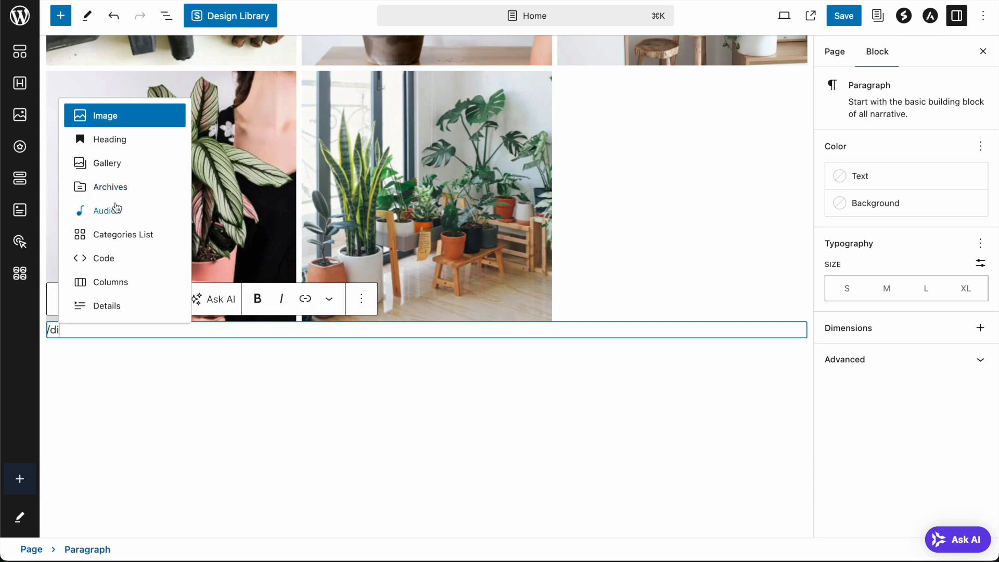
pyautogui.write('v')
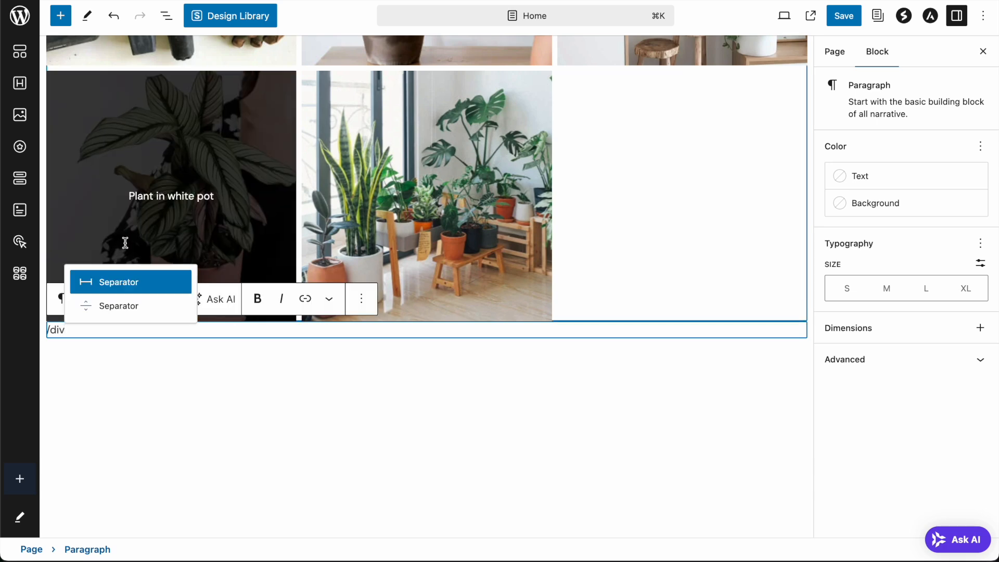
pyautogui.click(117, 307)
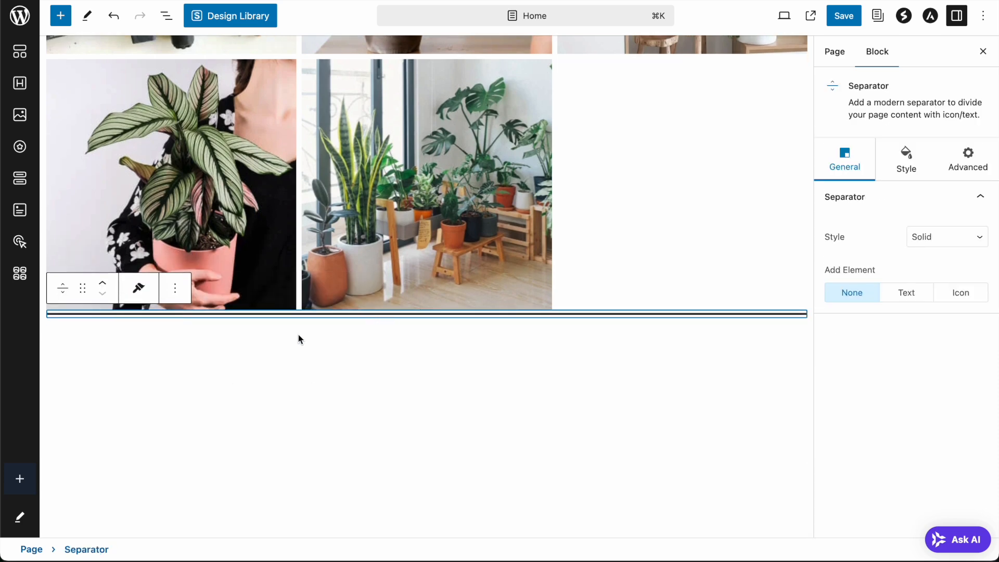
pyautogui.click(416, 373)
pyautogui.click(423, 314)
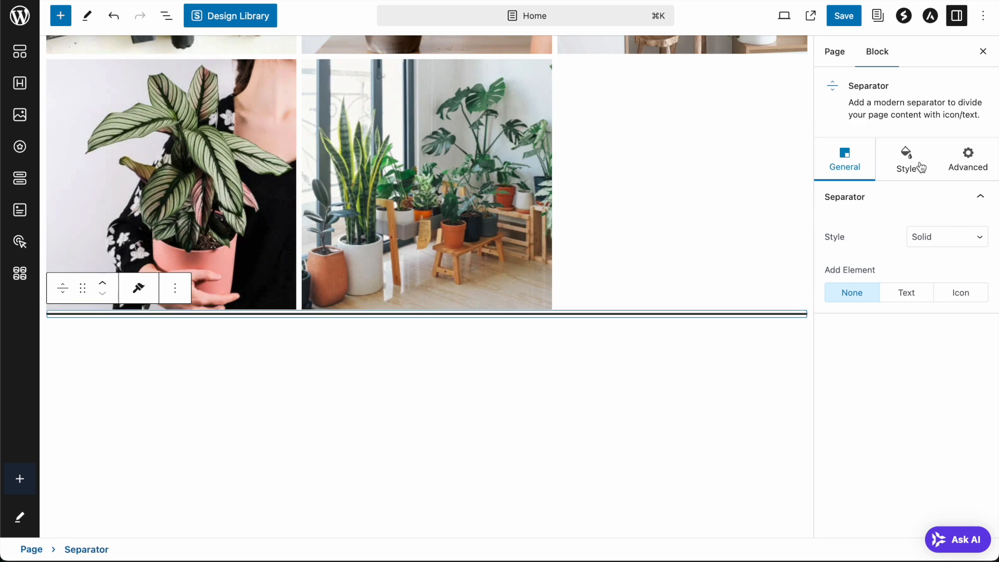
# - Make the separator 56 px tall and white, then save the page
pyautogui.click(914, 162)
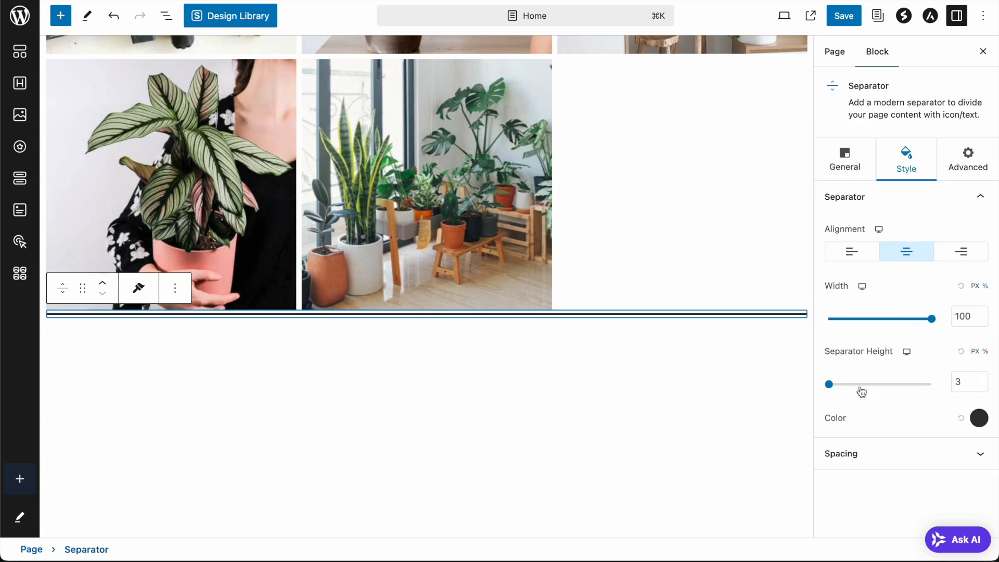
pyautogui.moveTo(830, 389); pyautogui.dragTo(842, 386)
pyautogui.click(978, 418)
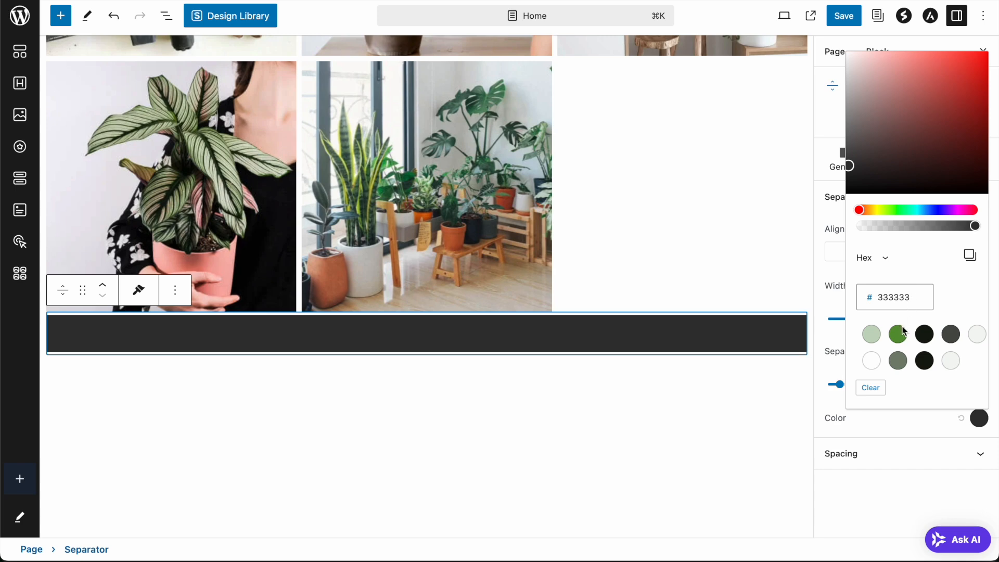
pyautogui.click(871, 361)
pyautogui.click(688, 416)
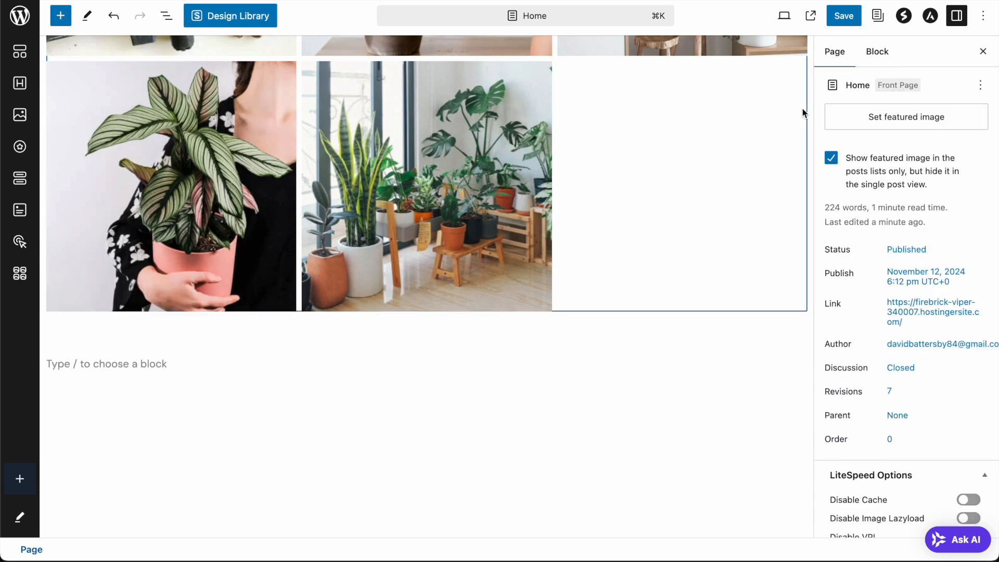
pyautogui.click(844, 16)
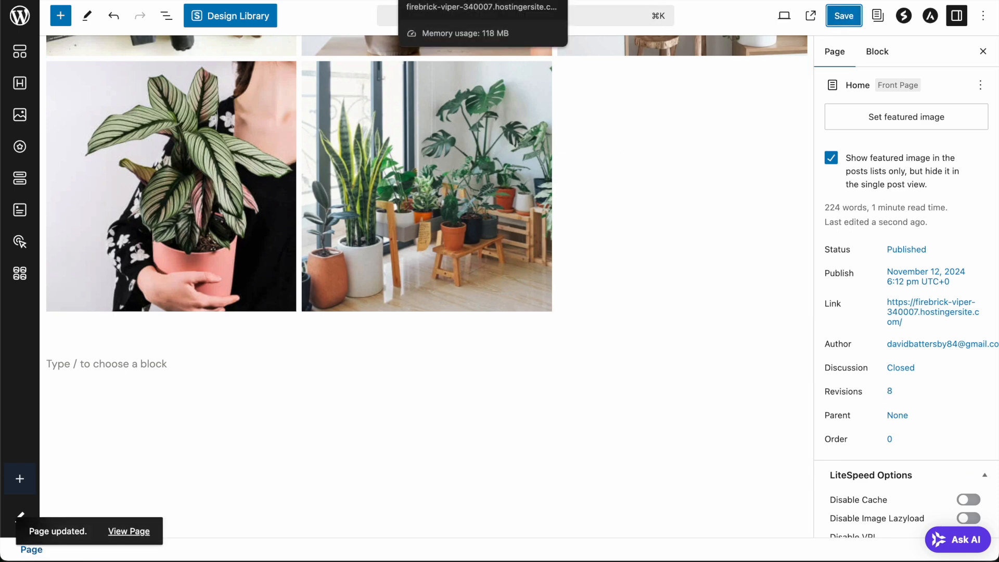
pyautogui.click(447, 0)
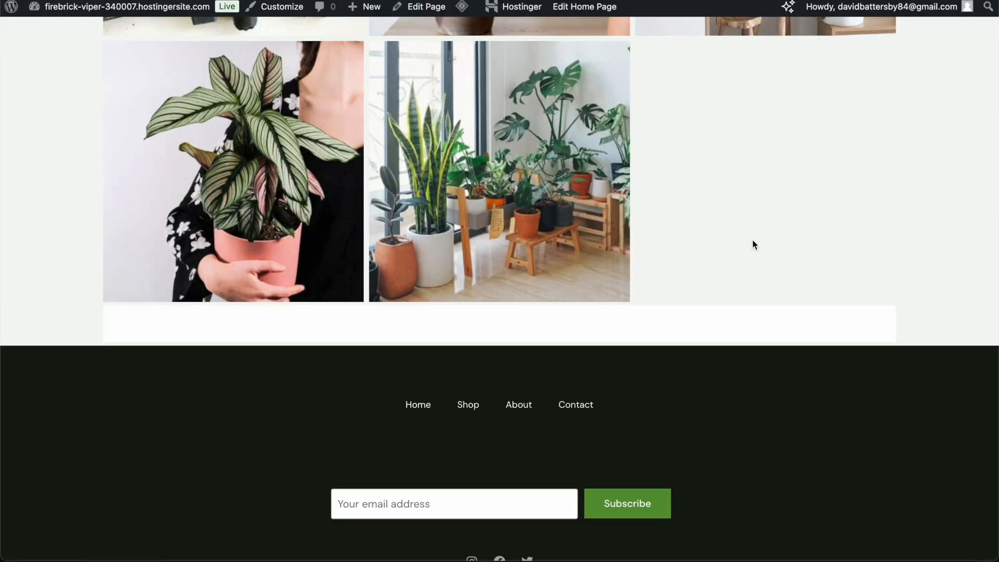
pyautogui.scroll(10, 756, 233)
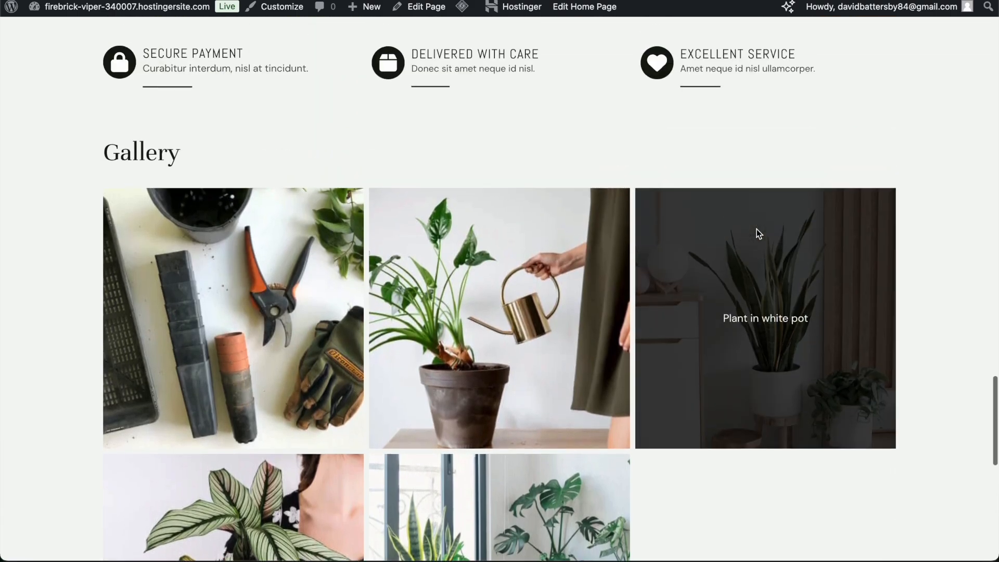
pyautogui.scroll(15, 757, 233)
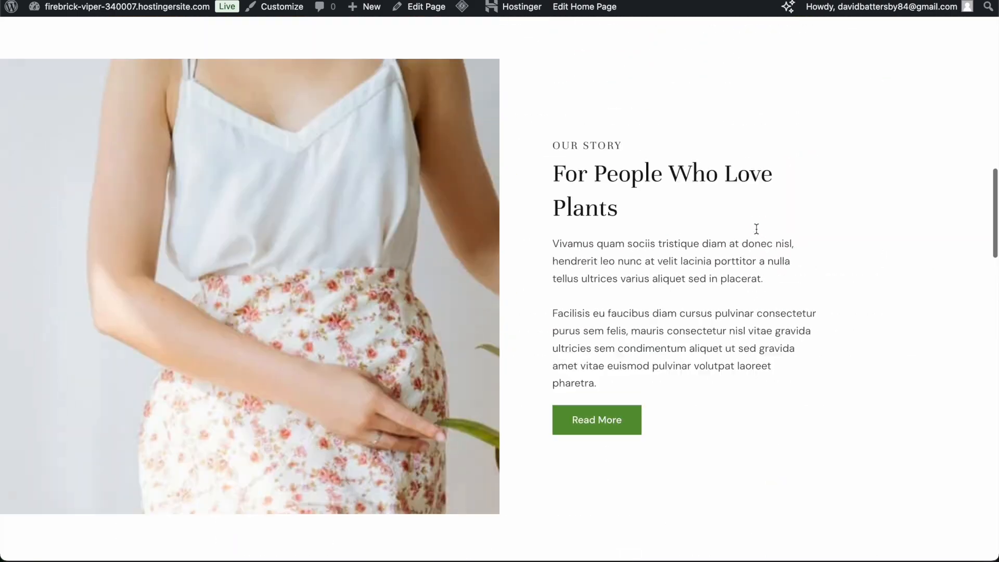
pyautogui.scroll(10, 756, 229)
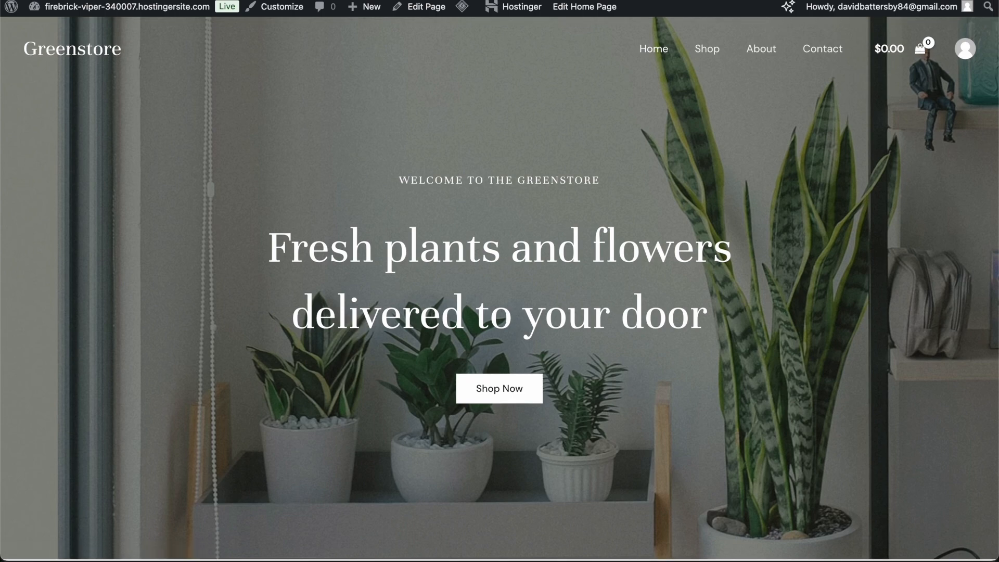
pyautogui.scroll(-10, 793, 150)
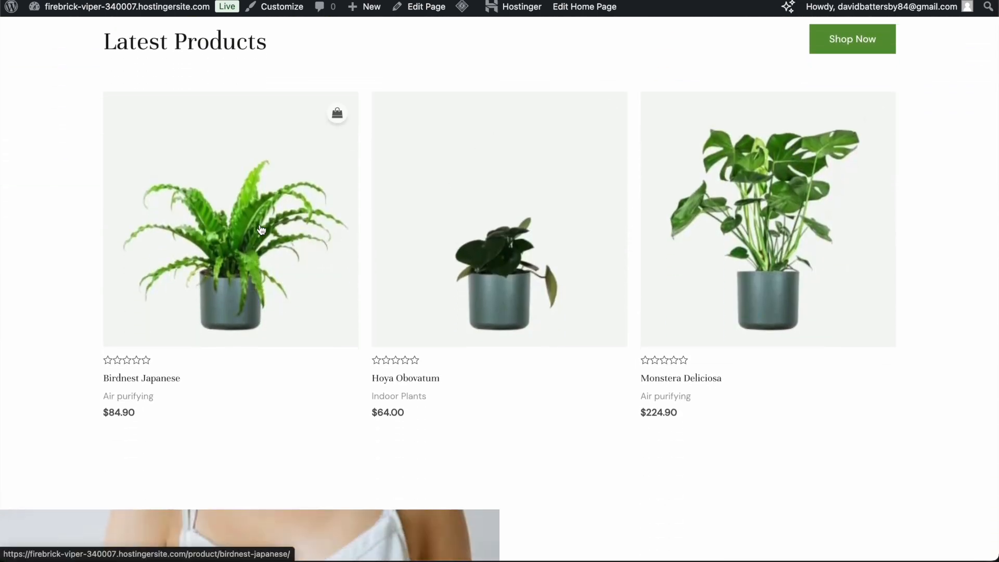
# - Open Birdnest Japanese, look through its photos, and add it to the cart
pyautogui.click(276, 237)
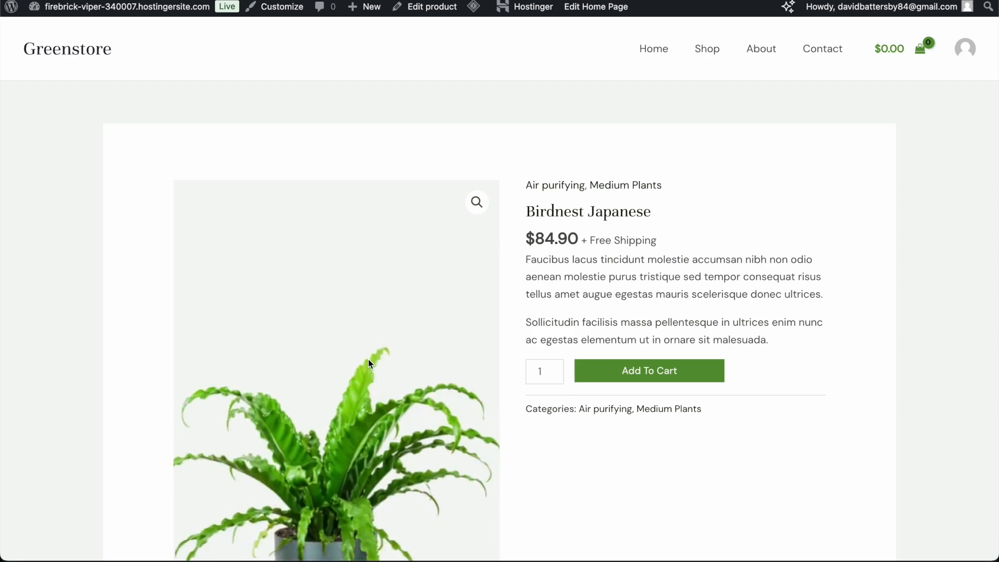
pyautogui.scroll(-5, 351, 380)
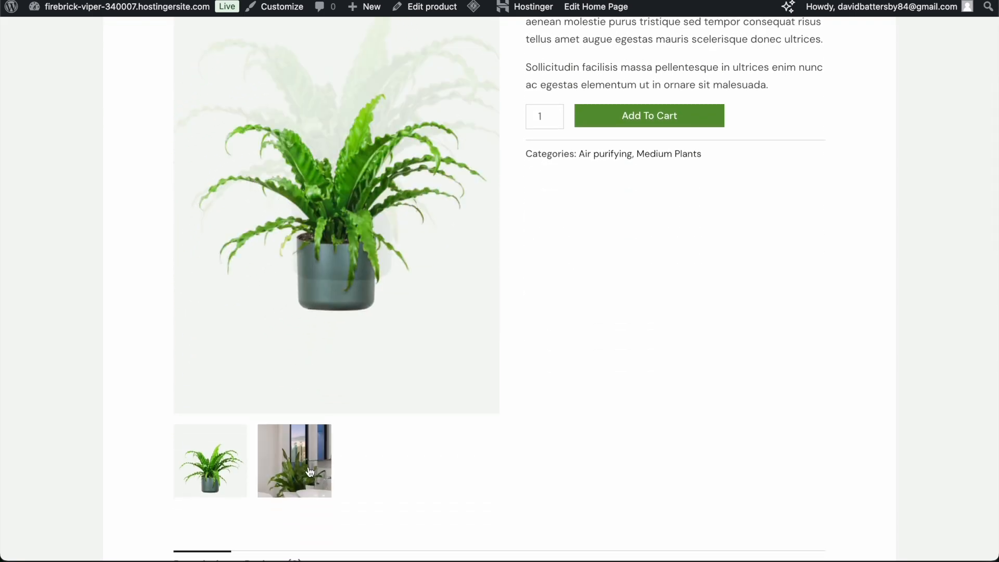
pyautogui.click(312, 470)
pyautogui.click(222, 474)
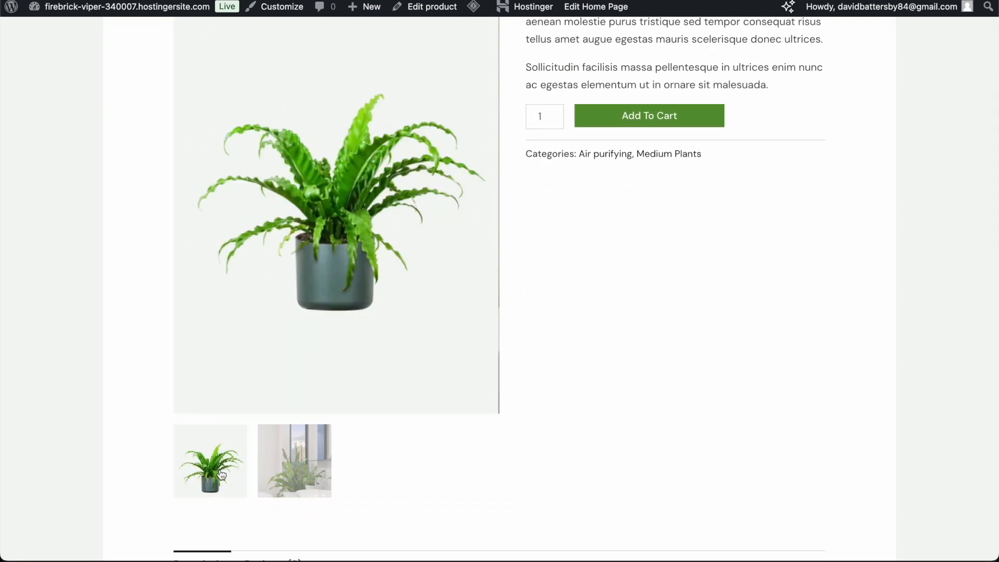
pyautogui.scroll(5, 623, 366)
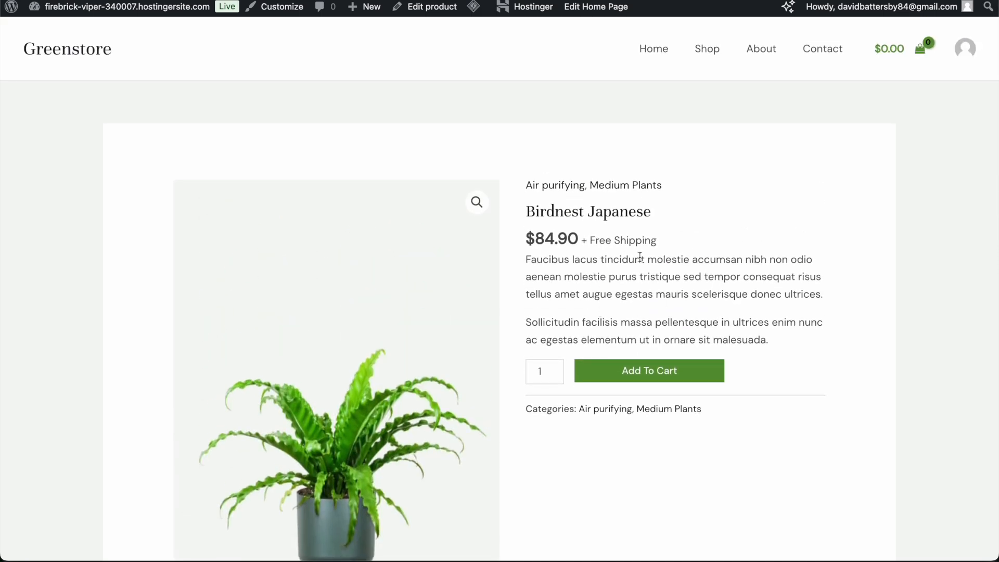
pyautogui.click(649, 373)
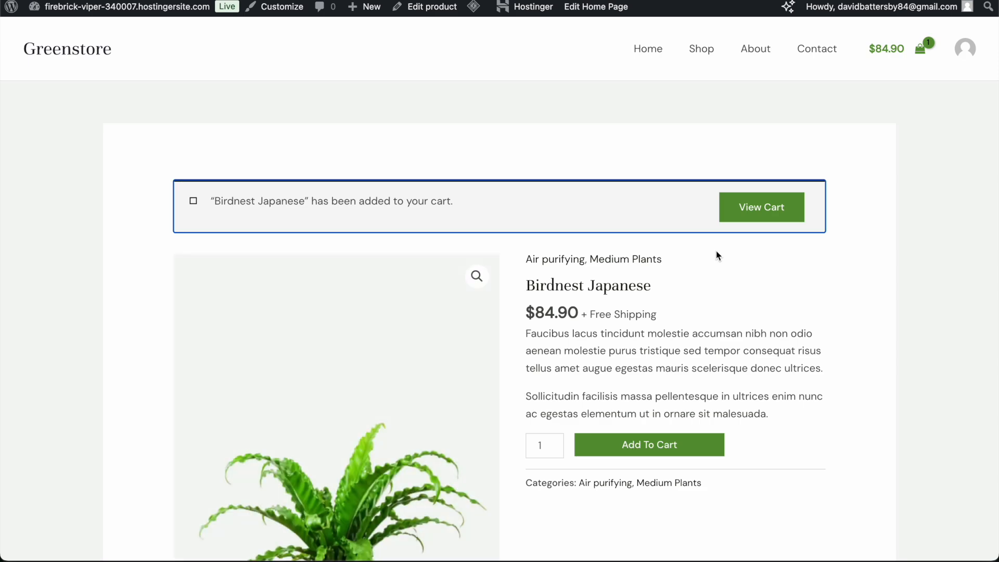
# - Add Sansevieria Golden Flame to the cart and view the full cart totalling $134.80
pyautogui.scroll(-10, 749, 263)
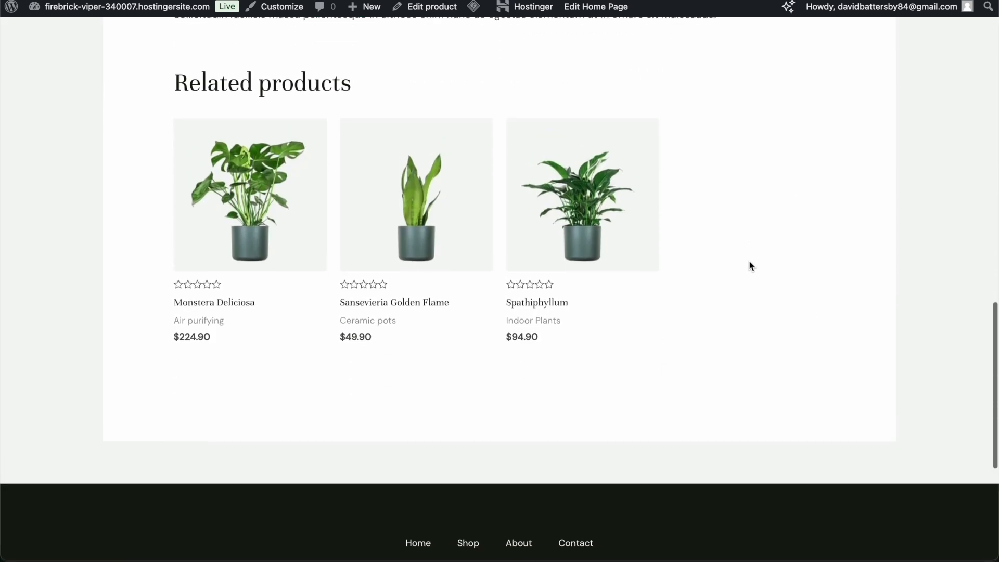
pyautogui.scroll(1, 749, 266)
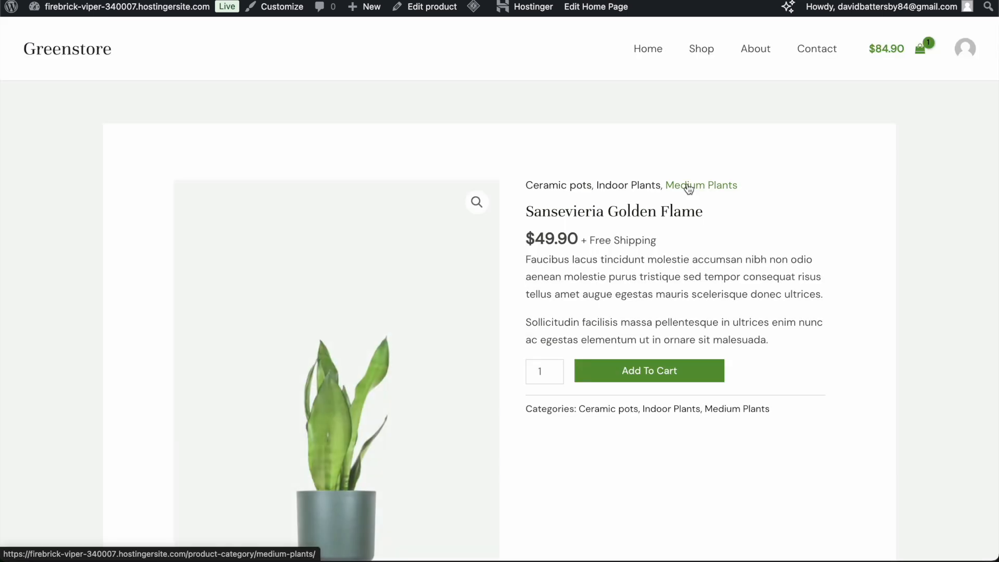
pyautogui.click(660, 373)
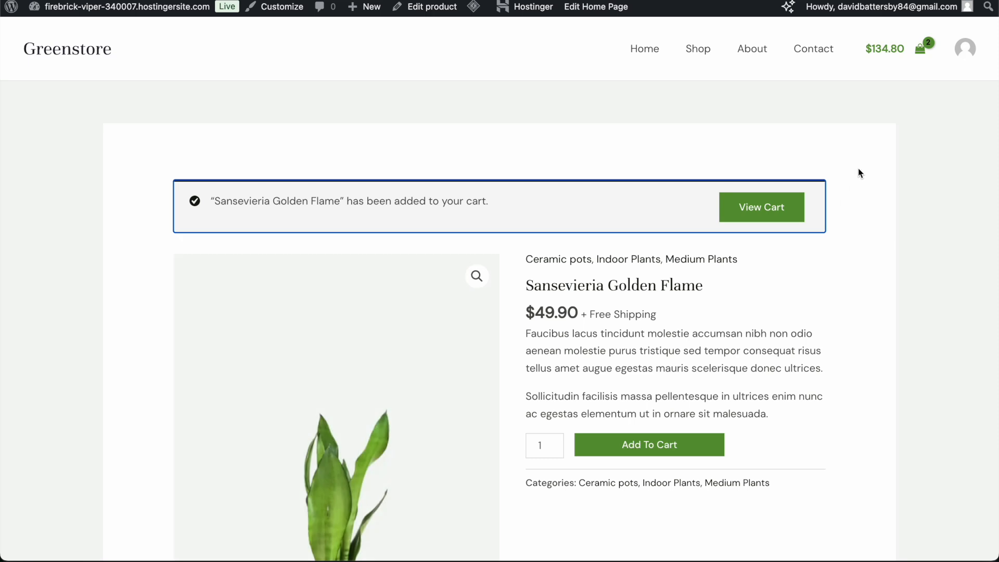
pyautogui.click(902, 54)
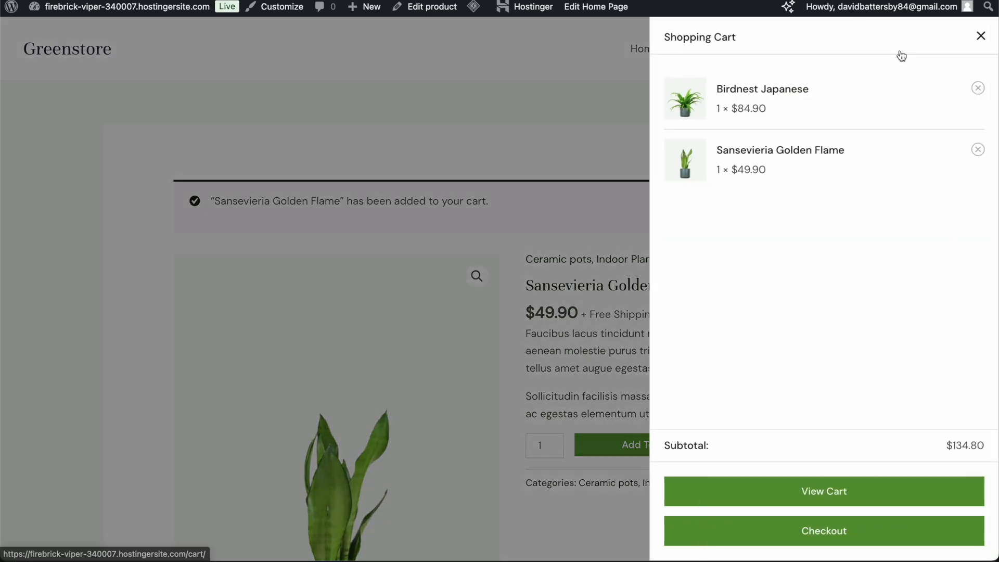
pyautogui.click(805, 492)
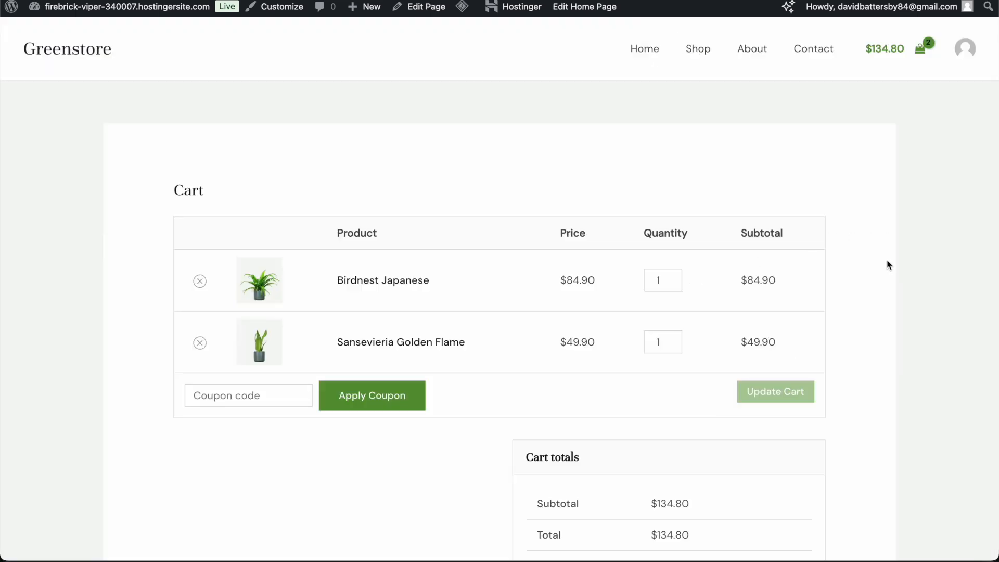
# - Review the Checkout page, which reports no available payment methods, then return to Home
pyautogui.scroll(-6, 889, 267)
pyautogui.scroll(5, 889, 267)
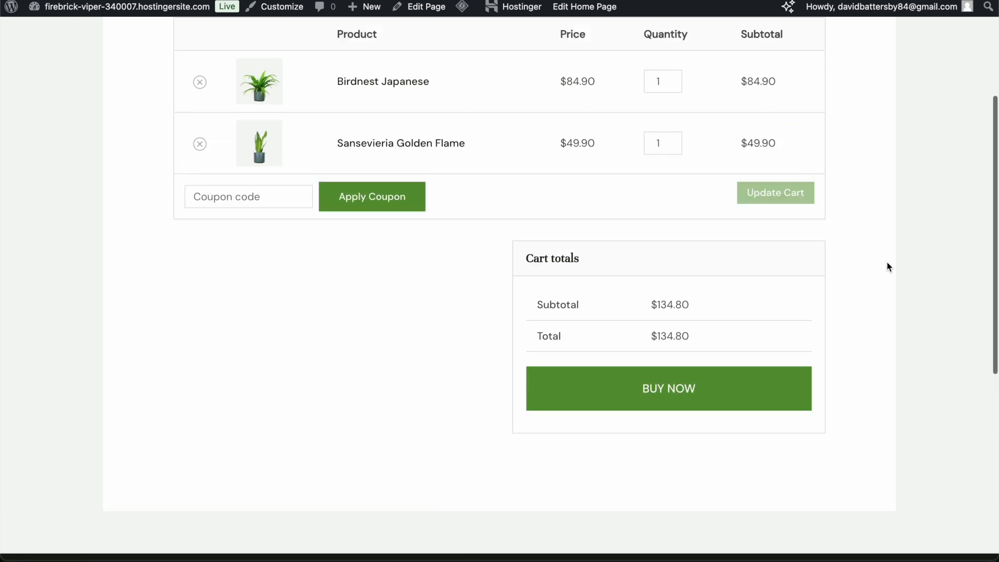
pyautogui.scroll(2, 889, 267)
pyautogui.scroll(-5, 888, 267)
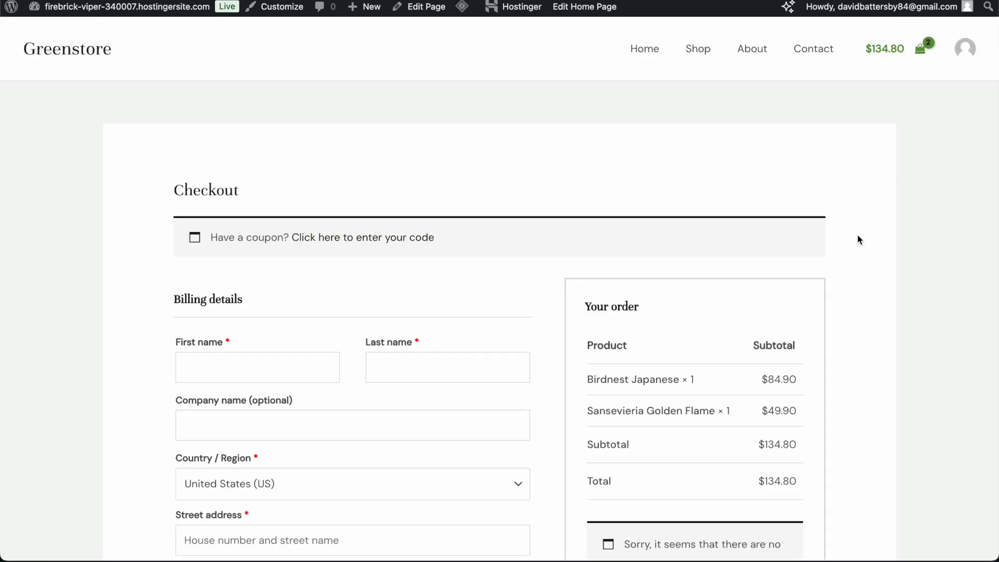
pyautogui.scroll(-8, 857, 235)
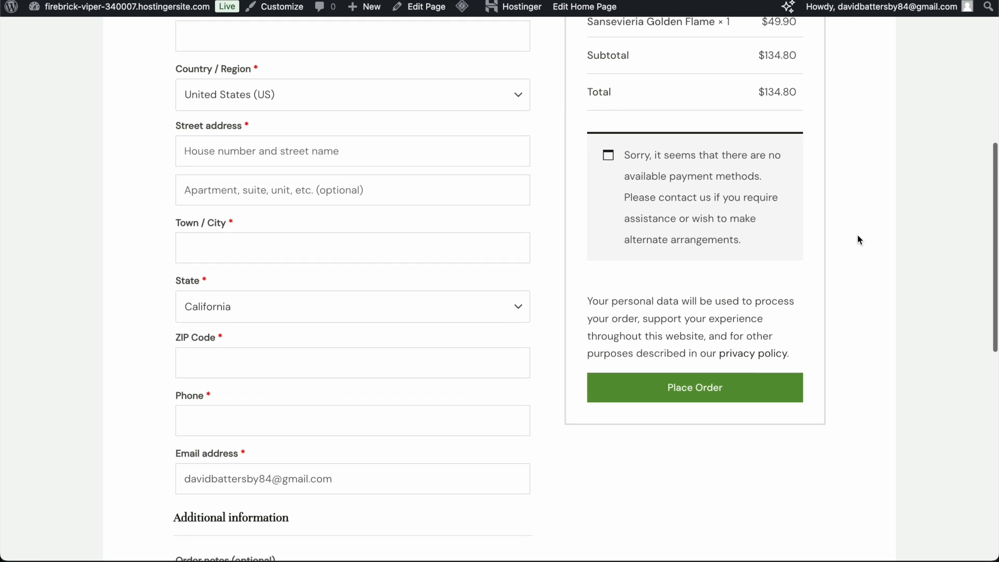
pyautogui.scroll(-2, 857, 235)
pyautogui.scroll(-3, 857, 235)
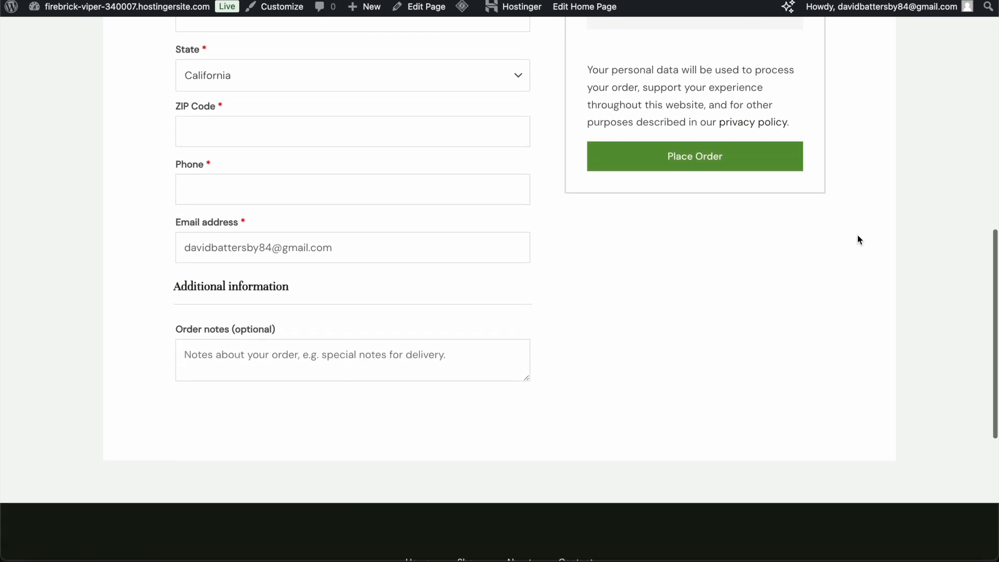
pyautogui.scroll(8, 857, 235)
pyautogui.scroll(5, 857, 235)
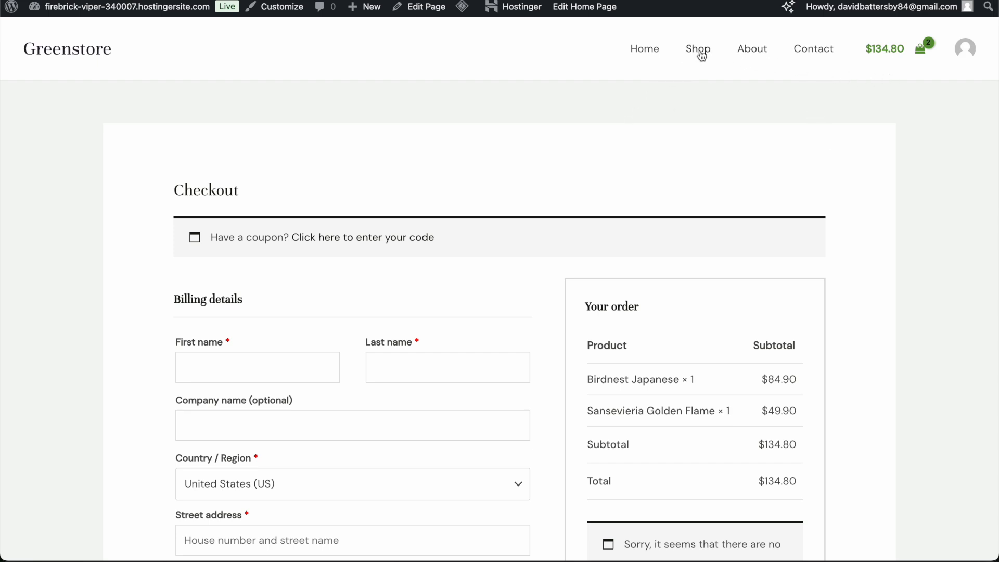
pyautogui.click(648, 52)
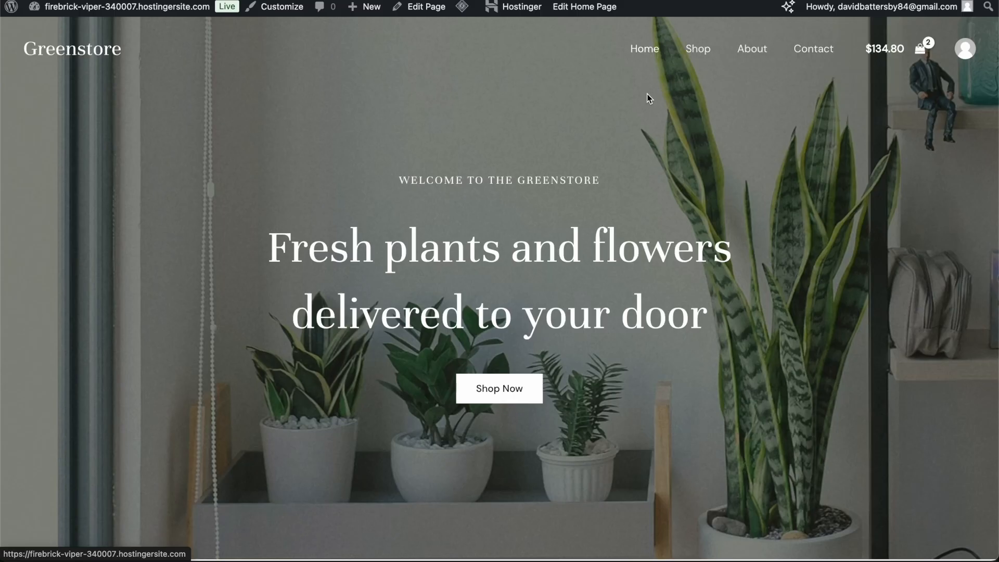
# - Go from the homepage editor to the WordPress Pages list and WooCommerce Settings
pyautogui.click(424, 7)
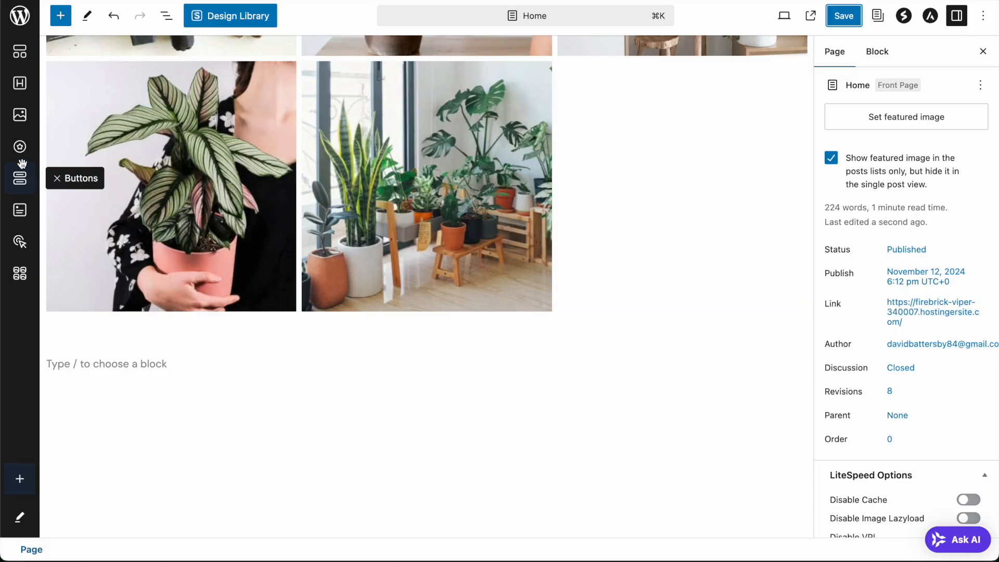
pyautogui.click(28, 21)
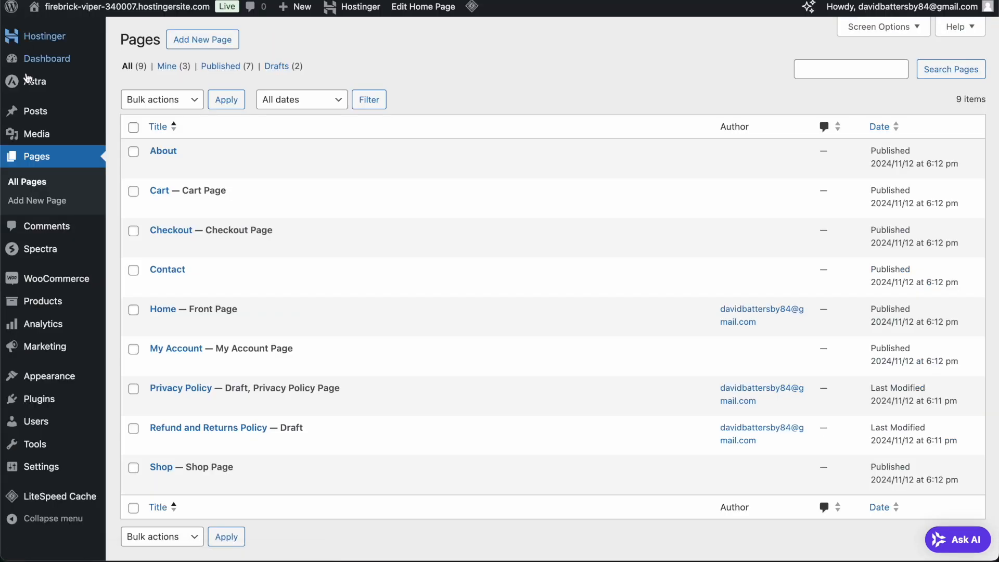
pyautogui.moveTo(53, 276)
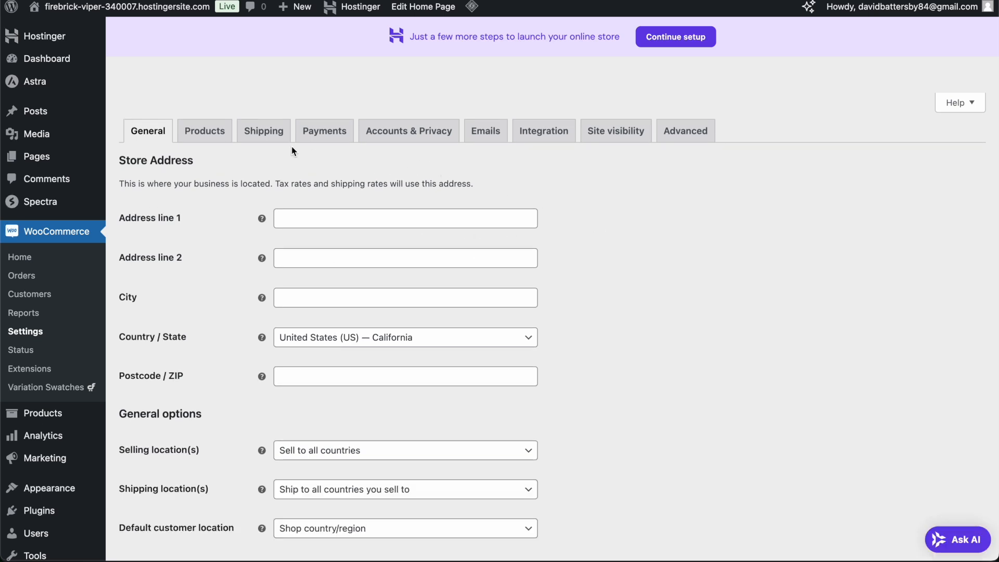
# - Show the Payments tab listing WooPayments, bank transfer, check and cash on delivery, all disabled
pyautogui.click(323, 138)
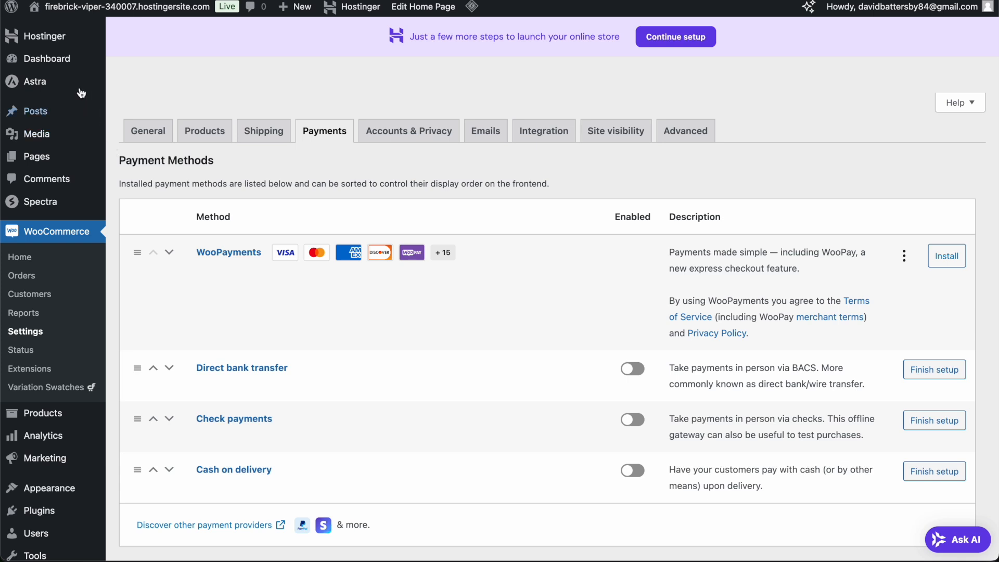
pyautogui.moveTo(69, 60)
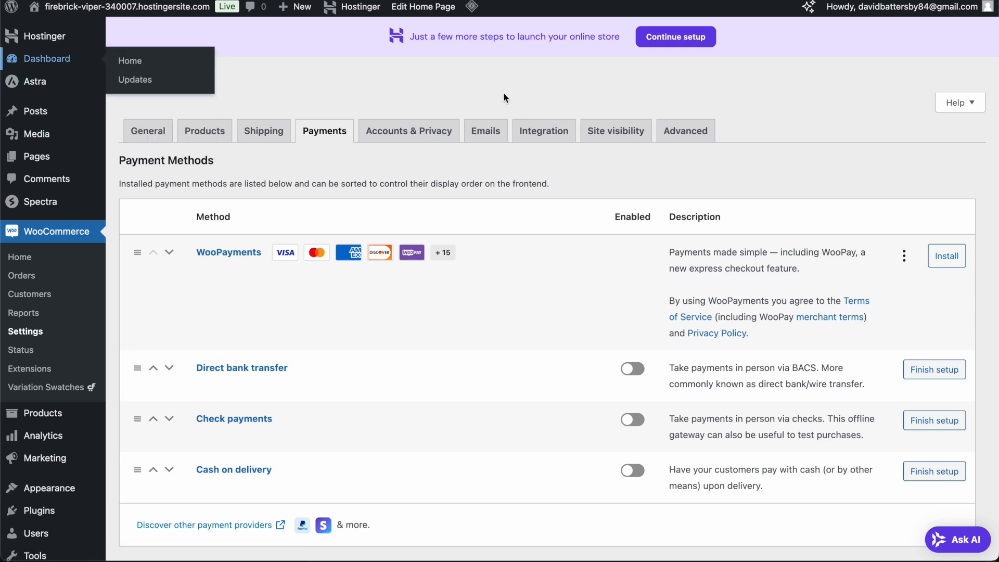